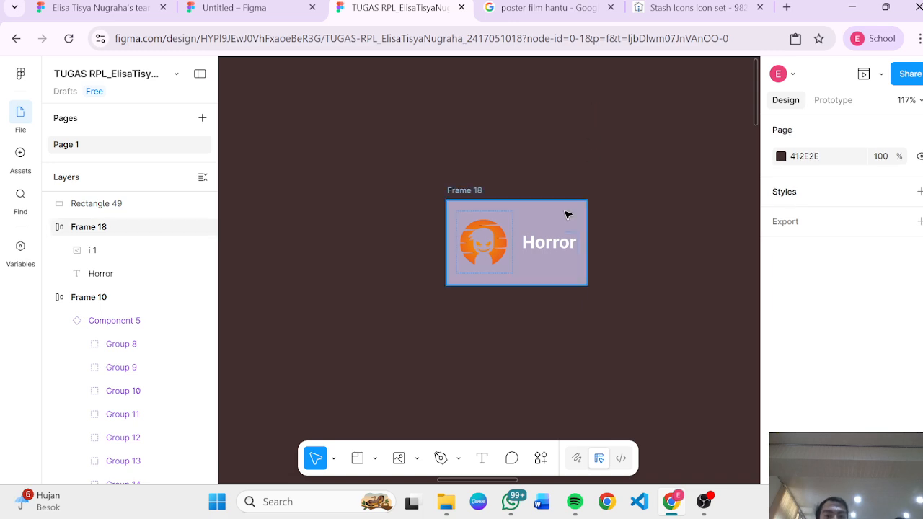
{"action": "left_click", "coordinate": [569, 211]}
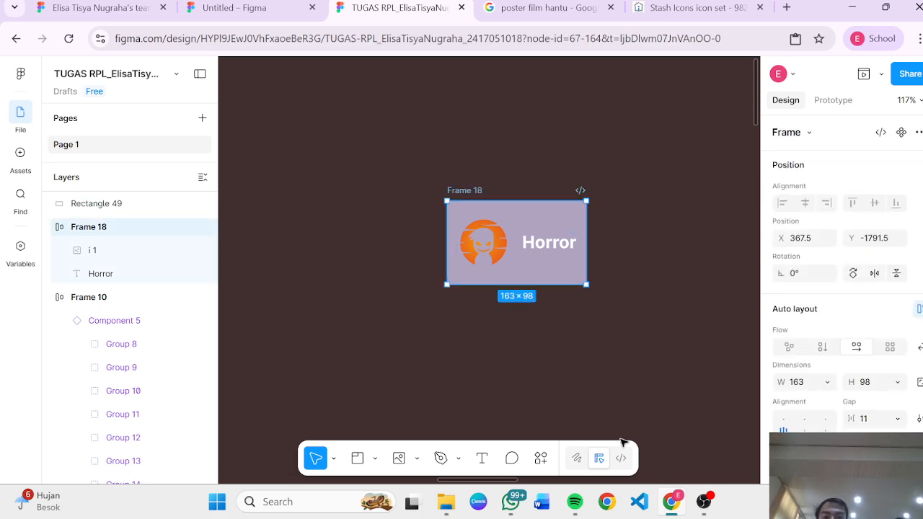
{"action": "left_click", "coordinate": [704, 501]}
{"action": "left_click", "coordinate": [705, 501]}
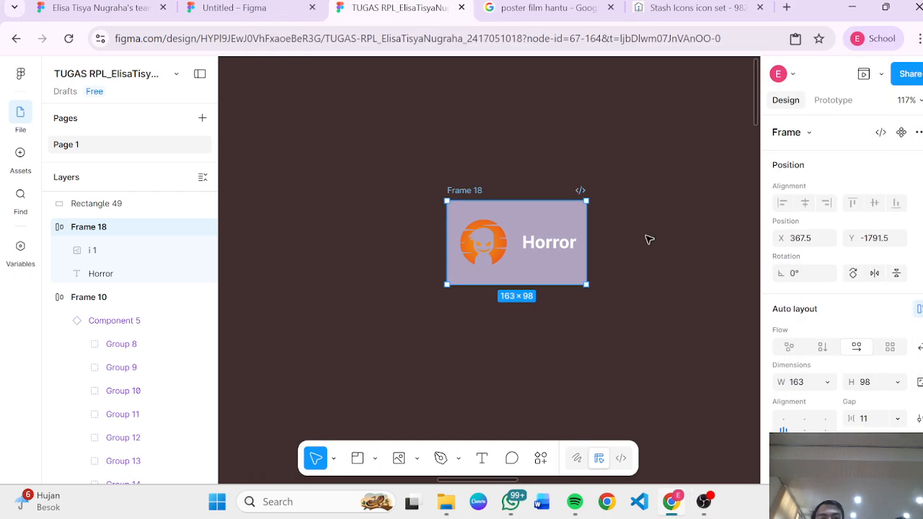
{"action": "left_click", "coordinate": [634, 248]}
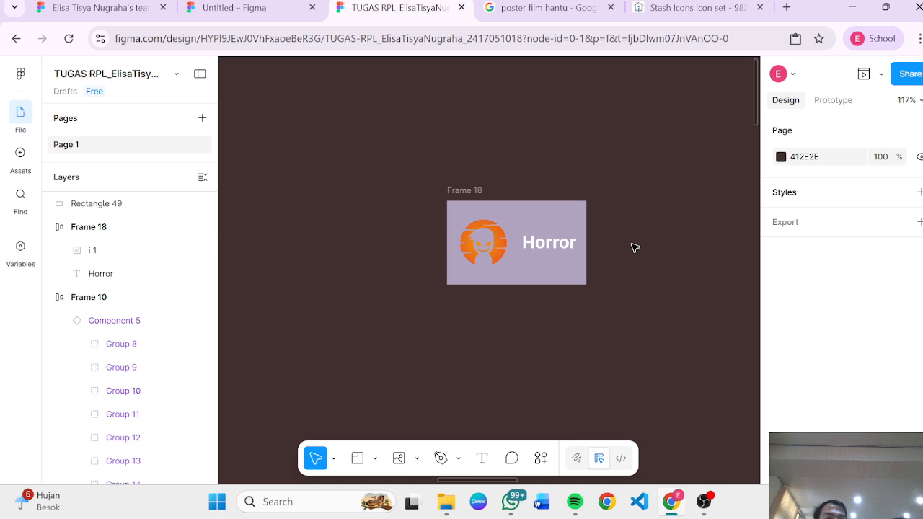
Step: Undo the auto layout on Frame 18, then reapply auto layout to the frame
{"action": "key", "text": "ctrl+z"}
{"action": "left_click", "coordinate": [533, 235]}
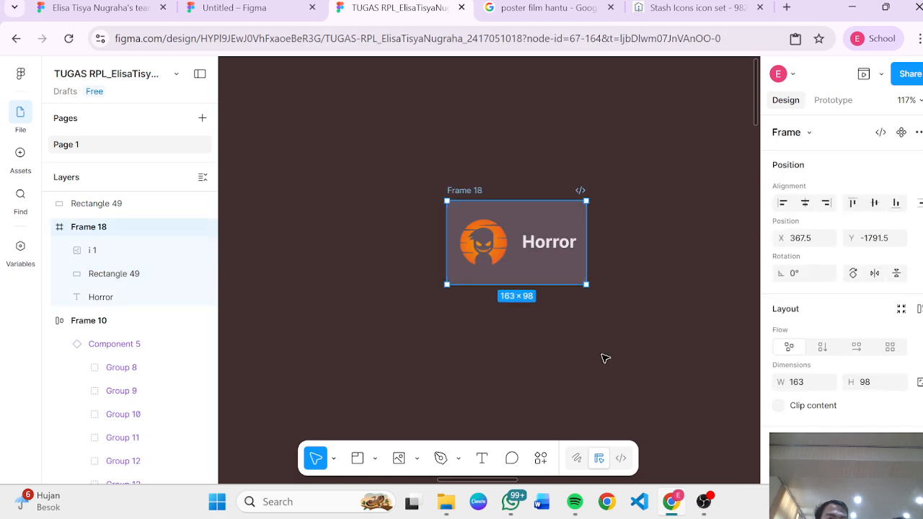
{"action": "left_click", "coordinate": [502, 145]}
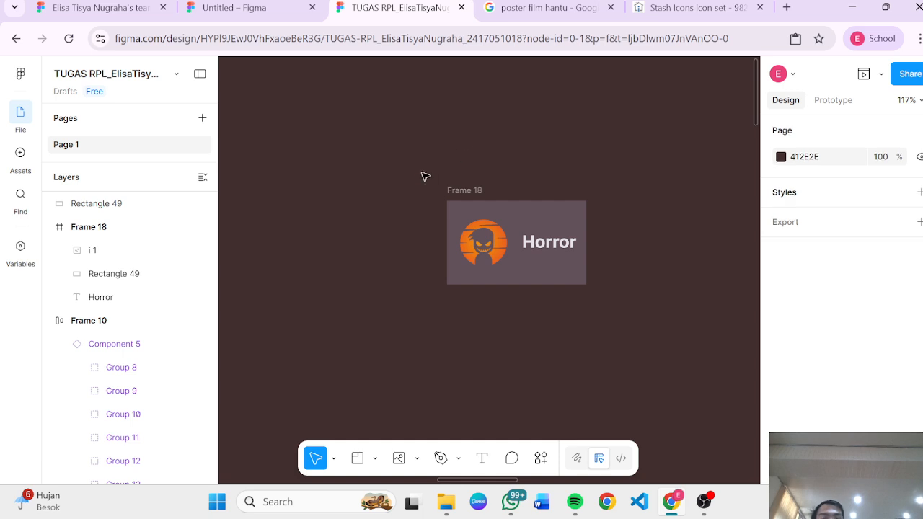
{"action": "left_click_drag", "start_coordinate": [426, 175], "coordinate": [634, 330]}
{"action": "left_click", "coordinate": [501, 171]}
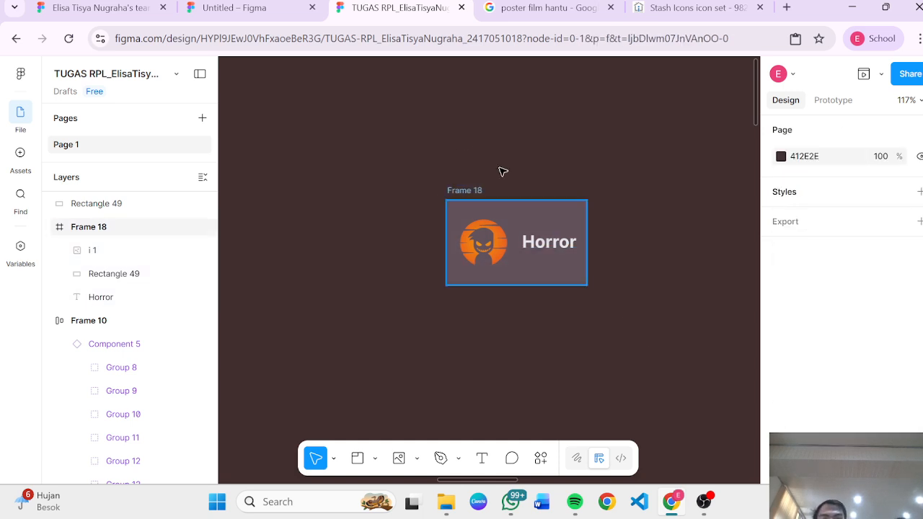
{"action": "left_click", "coordinate": [456, 191]}
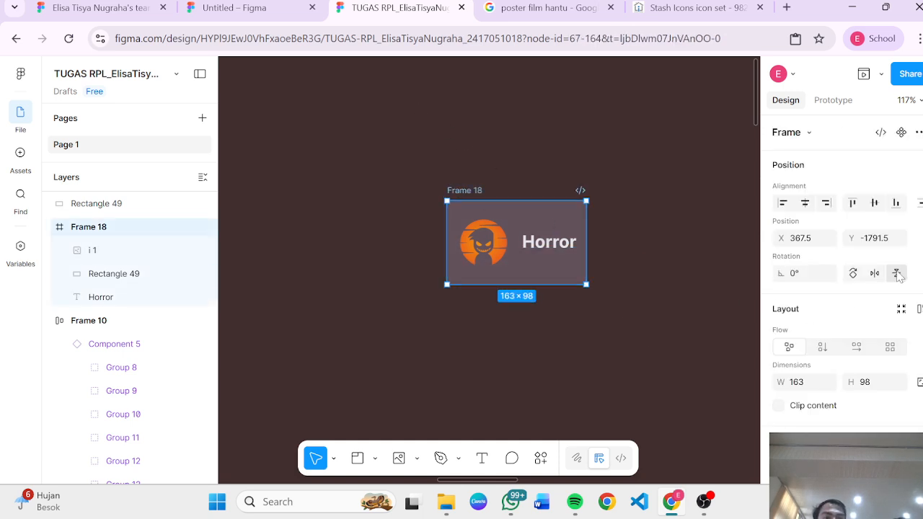
{"action": "left_click", "coordinate": [920, 312]}
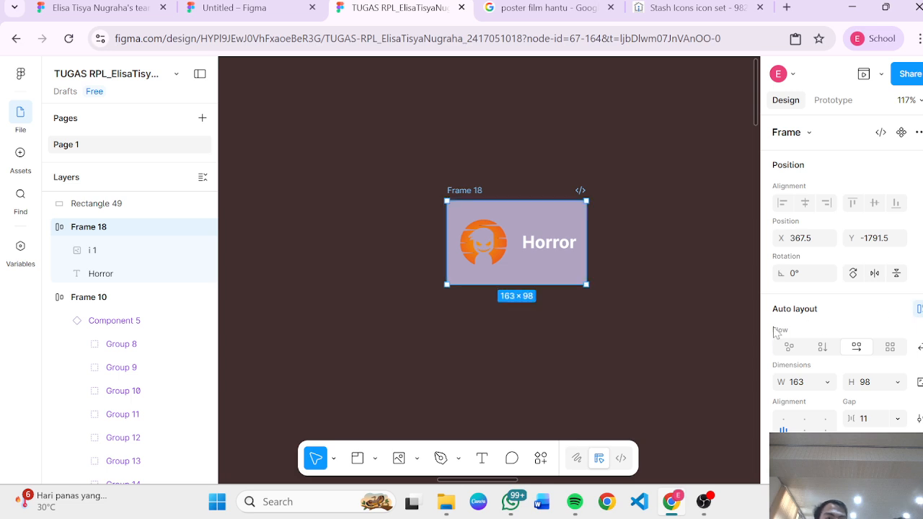
{"action": "left_click", "coordinate": [628, 280]}
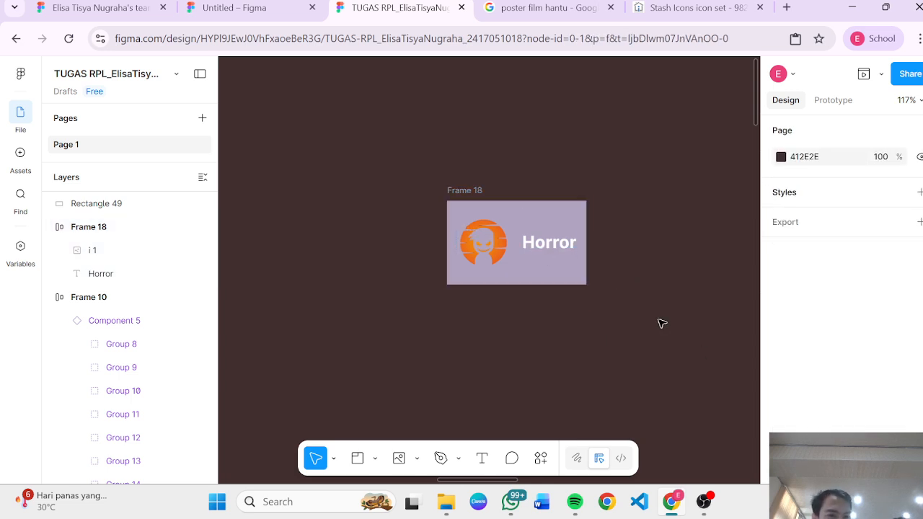
Step: Open the Horror frame's fill color picker and inspect the card at different zoom levels
{"action": "left_click", "coordinate": [581, 267]}
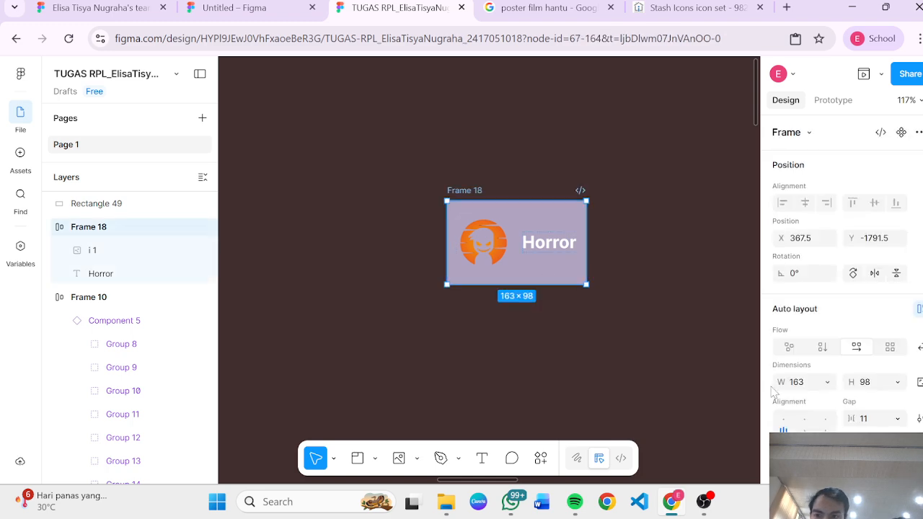
{"action": "scroll", "coordinate": [838, 405], "scroll_direction": "down", "scroll_amount": 4}
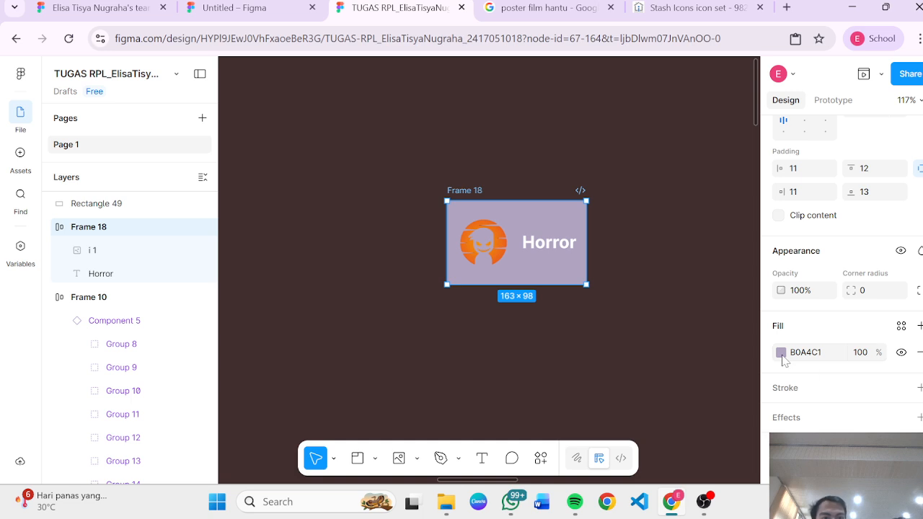
{"action": "left_click", "coordinate": [781, 353]}
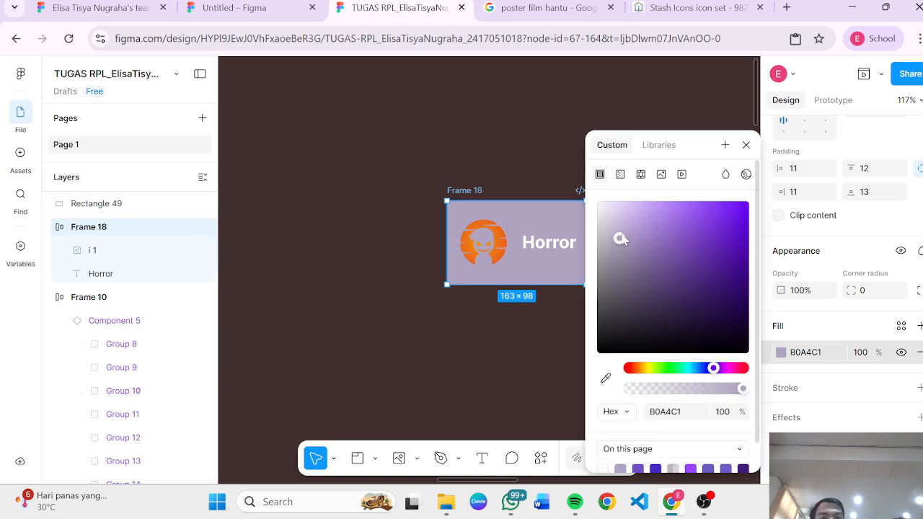
{"action": "scroll", "coordinate": [389, 367], "scroll_direction": "down", "scroll_amount": 5}
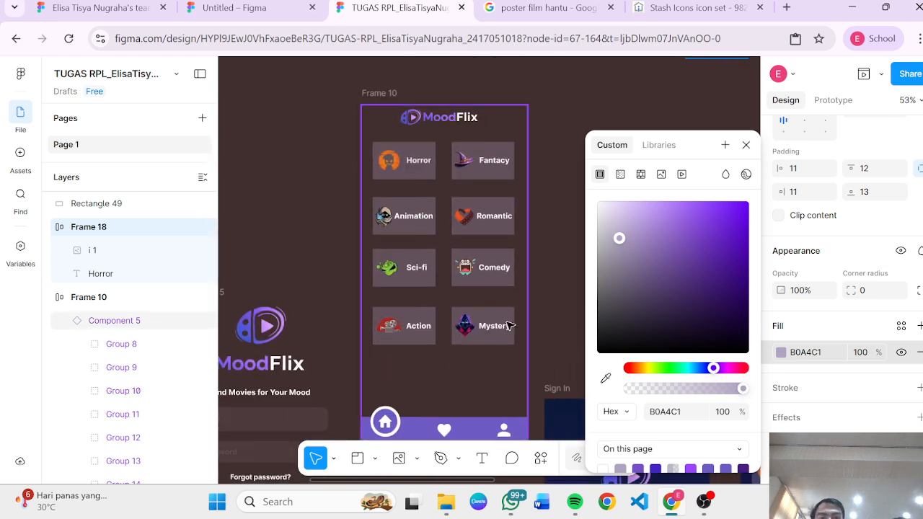
{"action": "scroll", "coordinate": [389, 366], "scroll_direction": "down", "scroll_amount": 3}
{"action": "scroll", "coordinate": [507, 213], "scroll_direction": "up", "scroll_amount": 3}
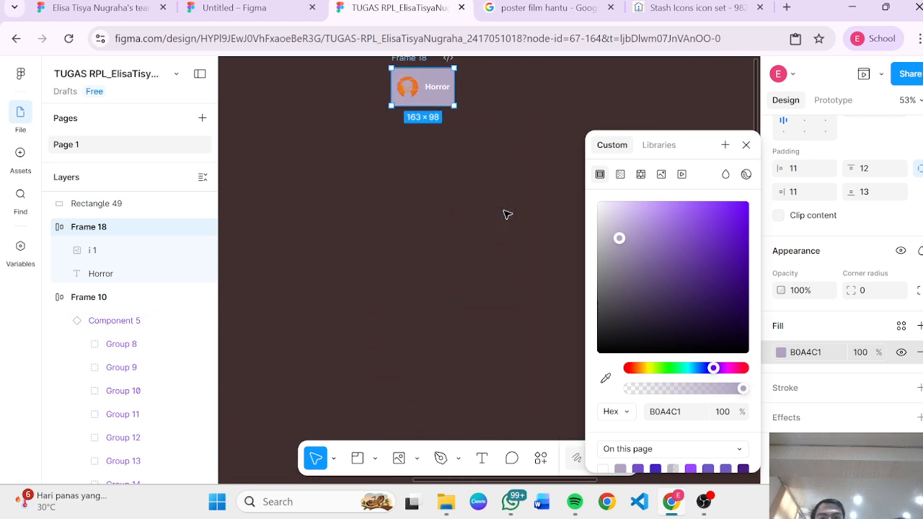
{"action": "scroll", "coordinate": [507, 215], "scroll_direction": "up", "scroll_amount": 5}
{"action": "scroll", "coordinate": [507, 214], "scroll_direction": "left", "scroll_amount": 2}
{"action": "scroll", "coordinate": [507, 214], "scroll_direction": "down", "scroll_amount": 3}
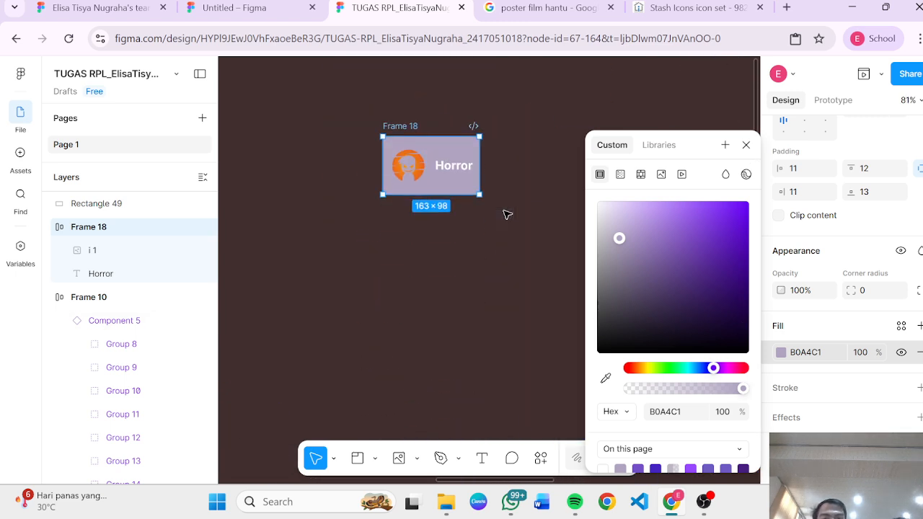
{"action": "scroll", "coordinate": [463, 239], "scroll_direction": "up", "scroll_amount": 3}
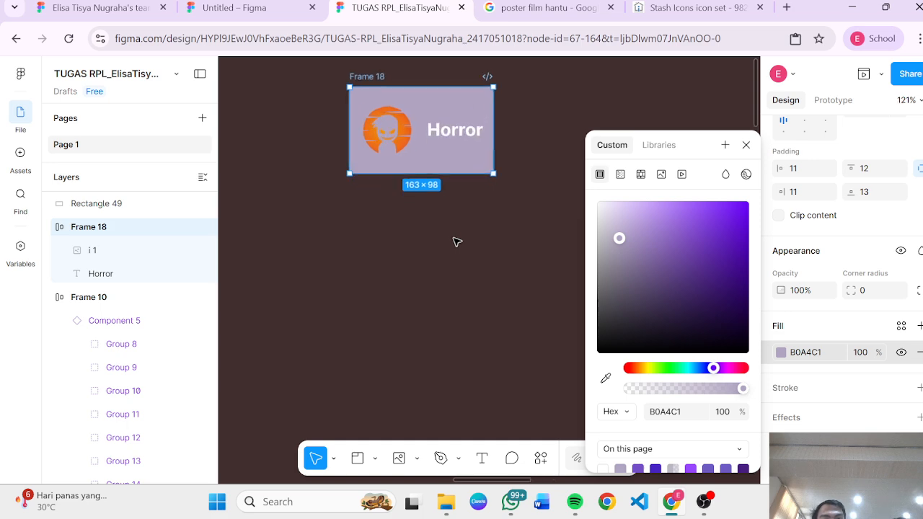
{"action": "left_click", "coordinate": [456, 242]}
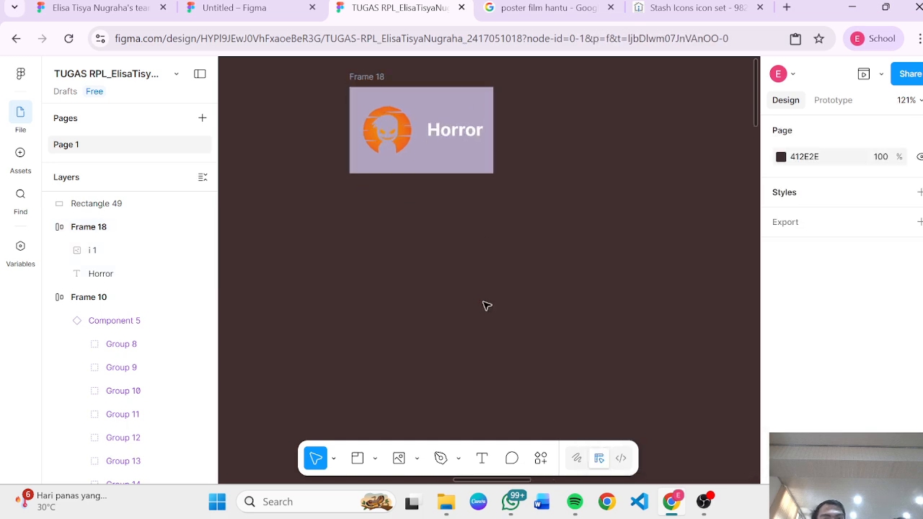
Step: Switch Frame 18's auto layout flow to vertical so the icon stacks above the Horror label
{"action": "left_click", "coordinate": [381, 83]}
{"action": "scroll", "coordinate": [397, 144], "scroll_direction": "up", "scroll_amount": 3}
{"action": "scroll", "coordinate": [396, 144], "scroll_direction": "left", "scroll_amount": 1}
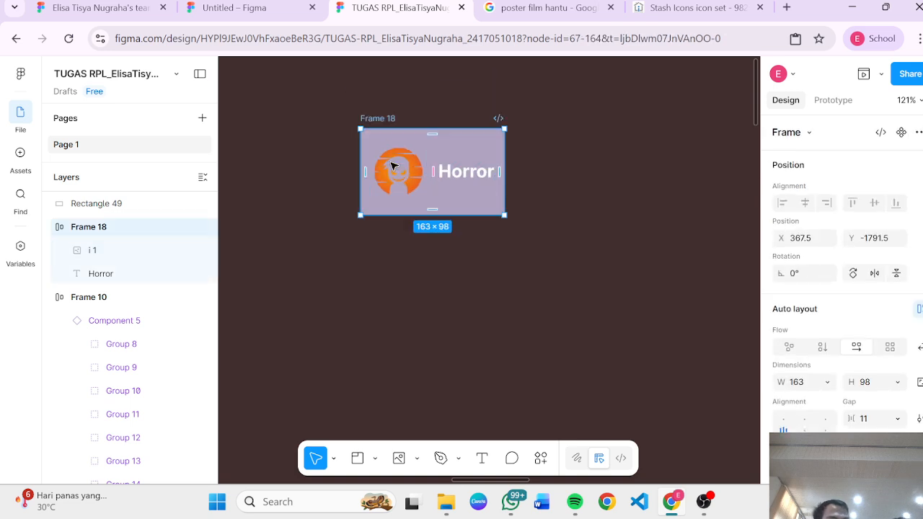
{"action": "scroll", "coordinate": [393, 167], "scroll_direction": "up", "scroll_amount": 1}
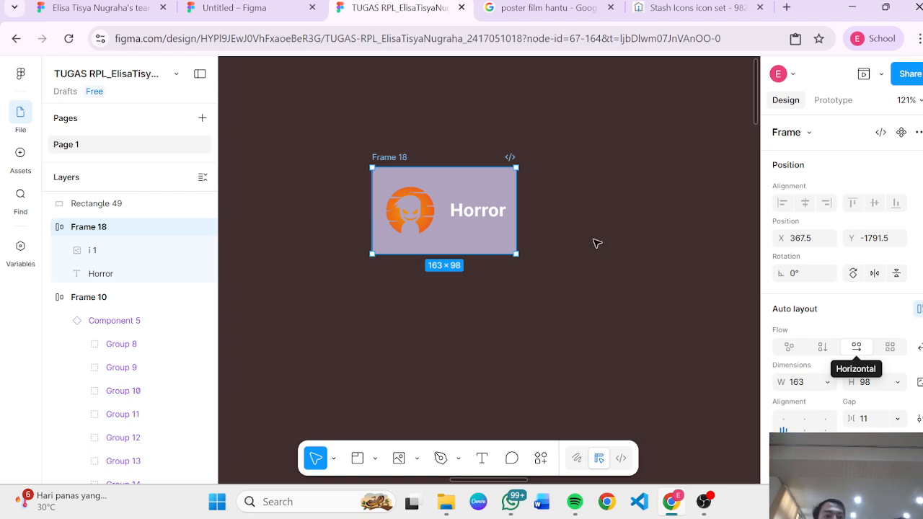
{"action": "left_click", "coordinate": [458, 221]}
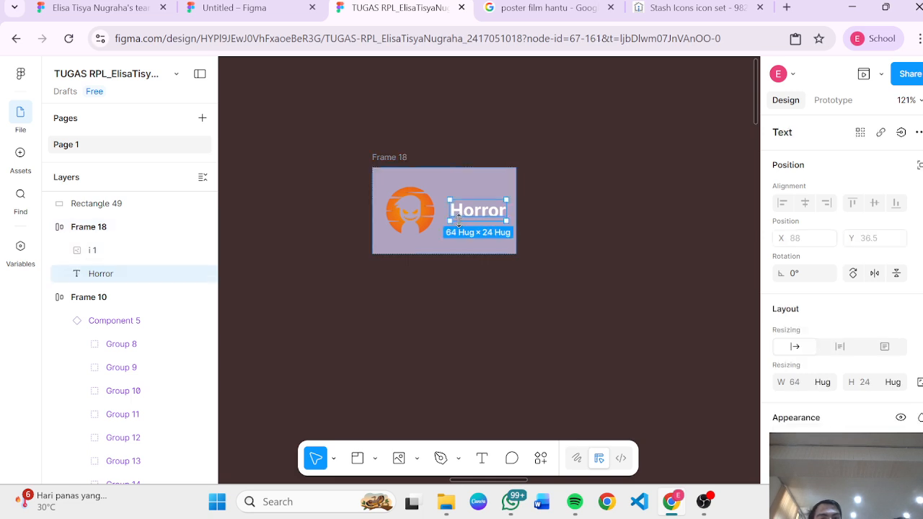
{"action": "left_click", "coordinate": [537, 222]}
{"action": "left_click", "coordinate": [491, 212]}
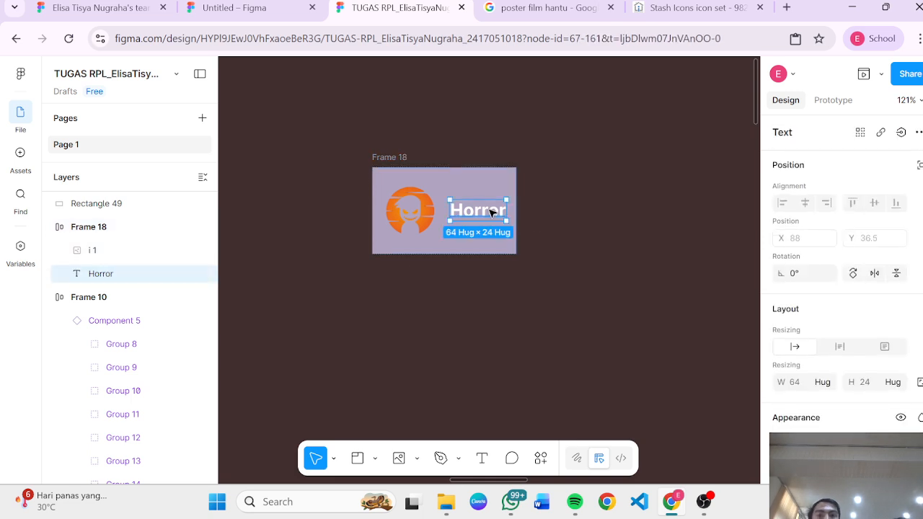
{"action": "left_click", "coordinate": [494, 233]}
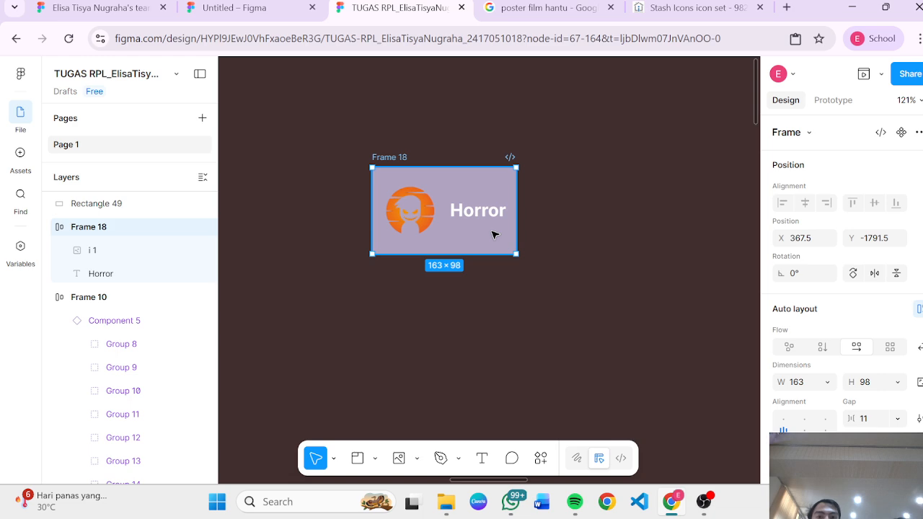
{"action": "left_click", "coordinate": [822, 347]}
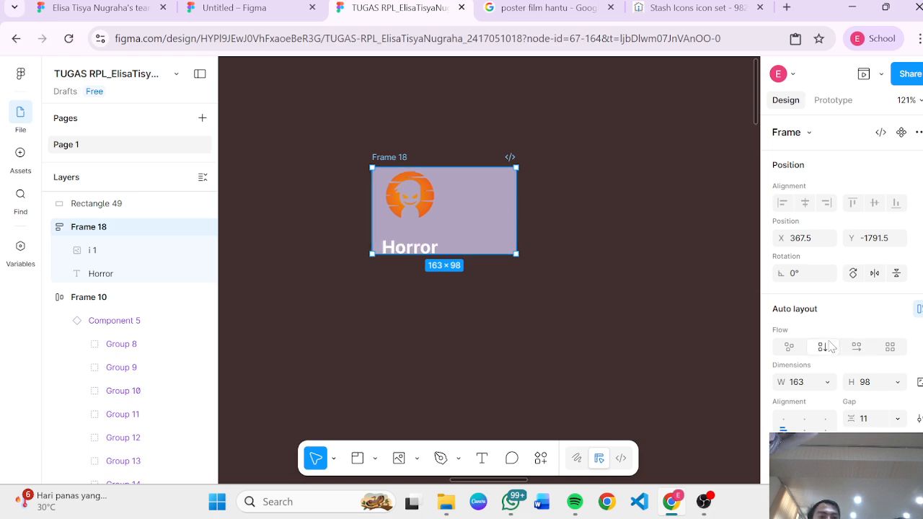
{"action": "left_click", "coordinate": [430, 198]}
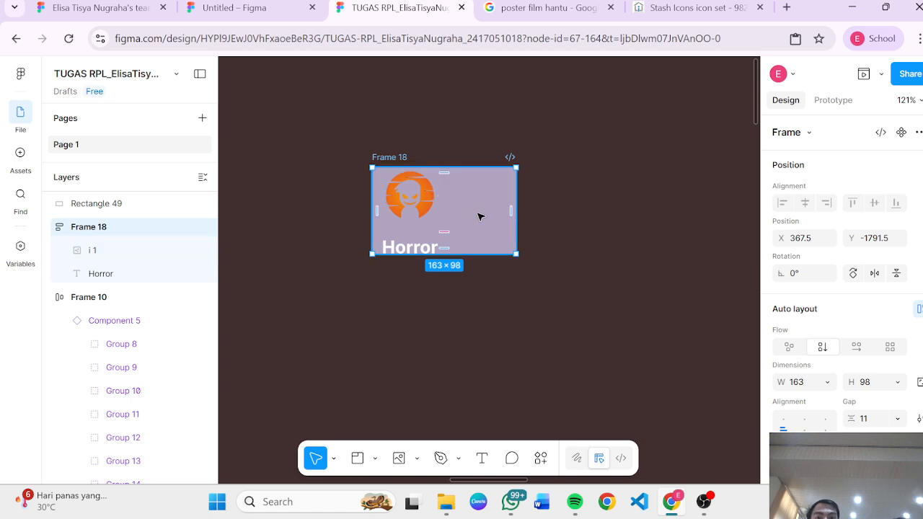
{"action": "left_click", "coordinate": [686, 248]}
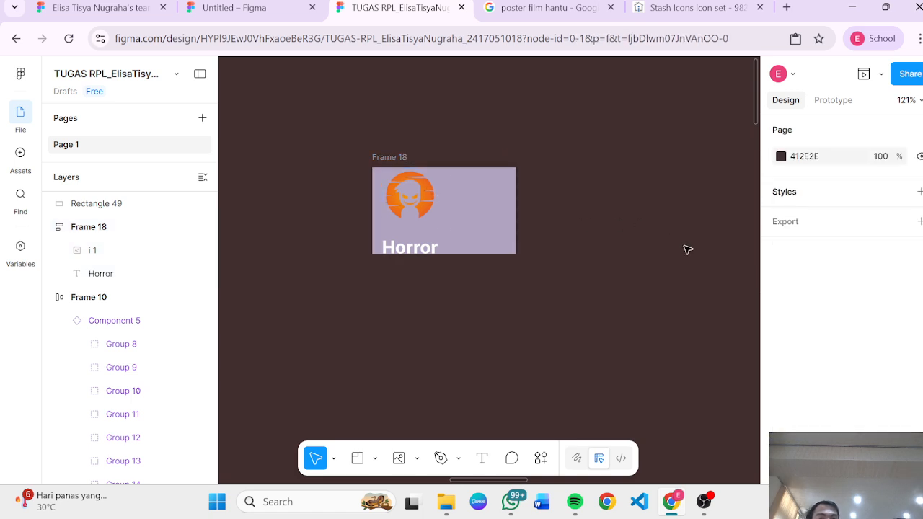
Step: Center-align the frame's stacked contents, then undo the last three changes
{"action": "left_click", "coordinate": [501, 241]}
{"action": "scroll", "coordinate": [818, 313], "scroll_direction": "down", "scroll_amount": 1}
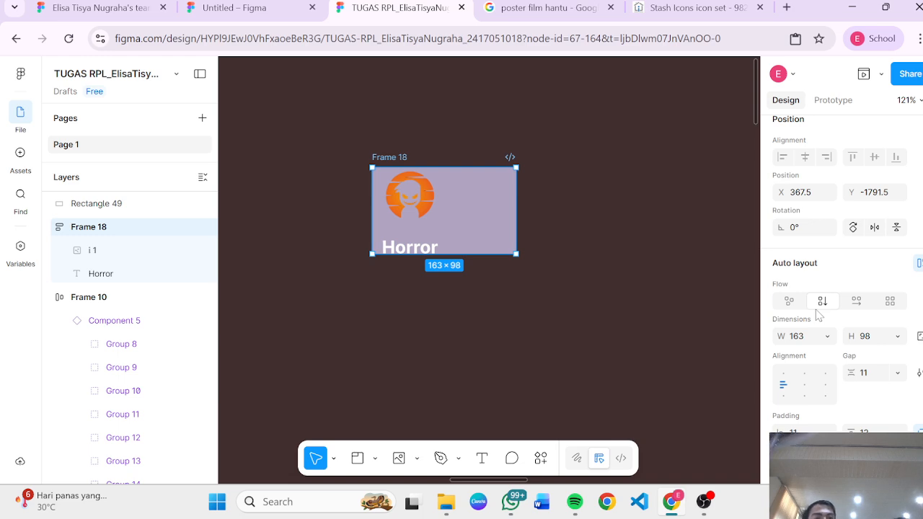
{"action": "left_click", "coordinate": [805, 385]}
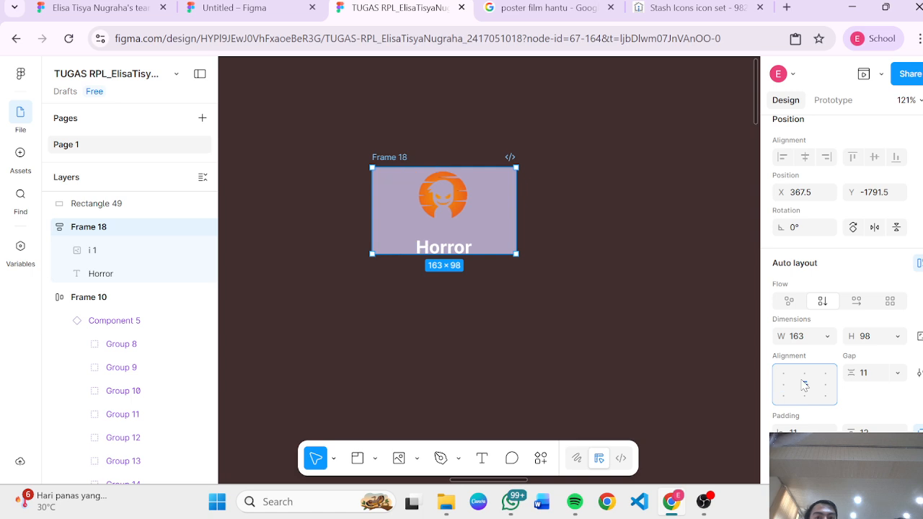
{"action": "left_click", "coordinate": [546, 314]}
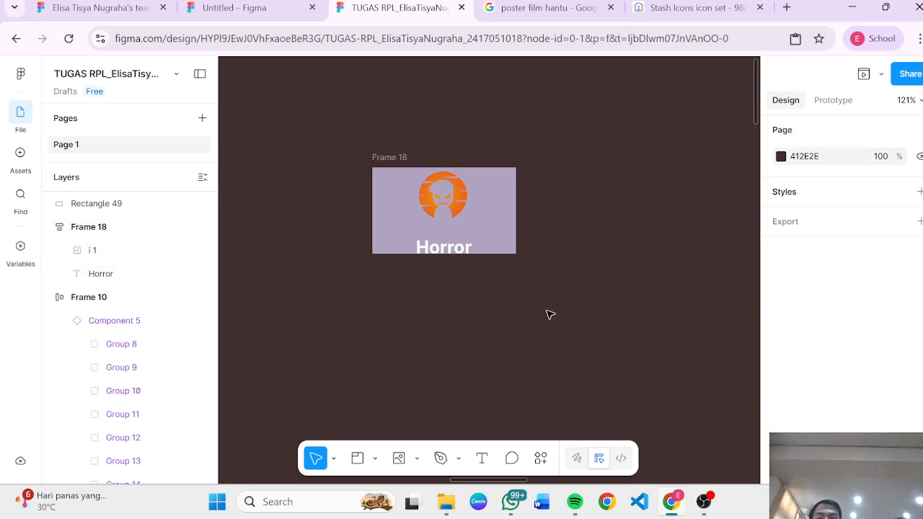
{"action": "key", "text": "ctrl+z"}
{"action": "key", "text": "ctrl+z"}
{"action": "key", "text": "ctrl+z"}
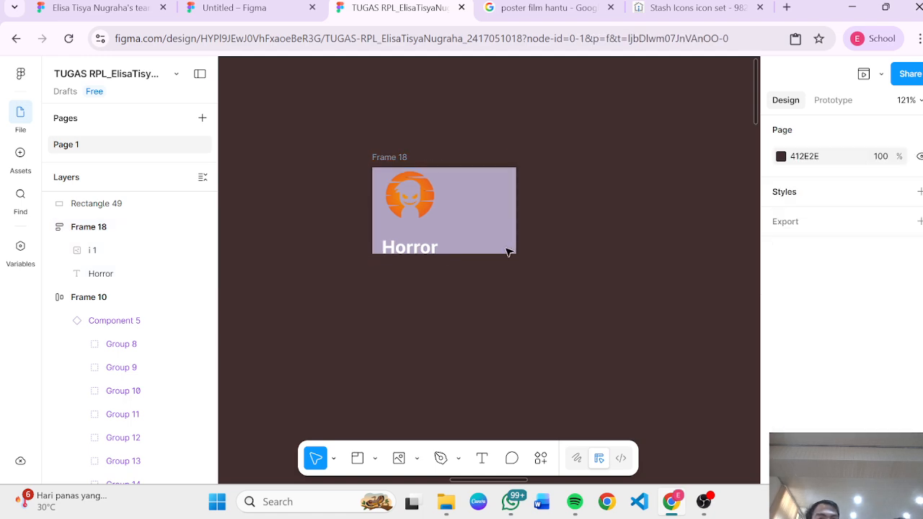
Step: Set Frame 18's auto layout flow back to horizontal
{"action": "left_click", "coordinate": [507, 251]}
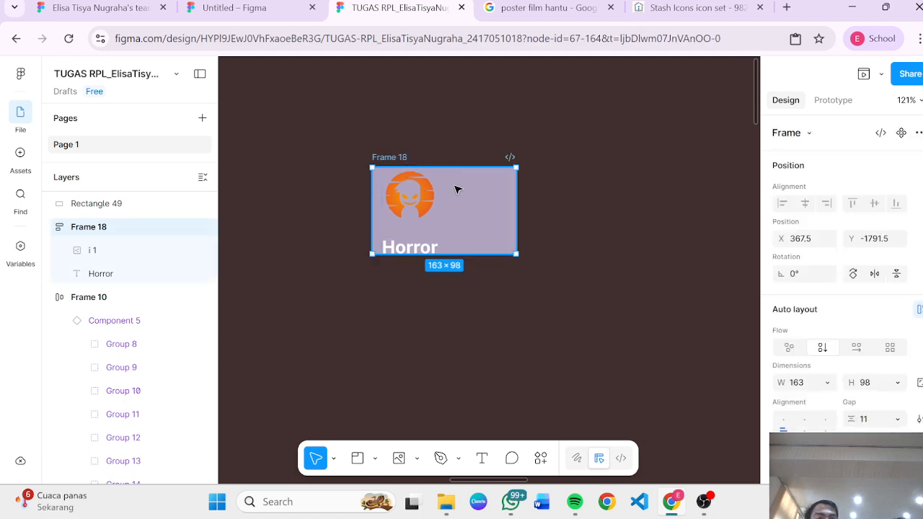
{"action": "left_click", "coordinate": [856, 347]}
{"action": "left_click", "coordinate": [556, 315]}
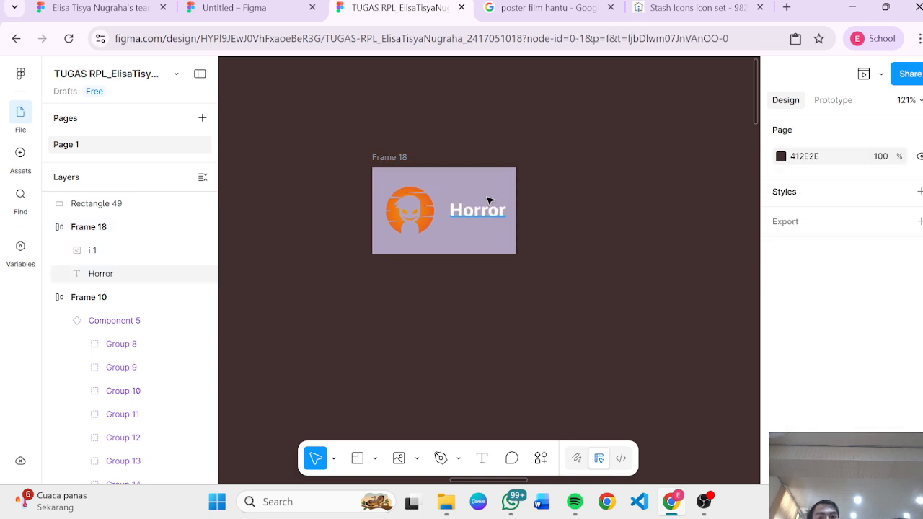
{"action": "left_click", "coordinate": [480, 208]}
{"action": "mouse_move", "coordinate": [476, 214]}
{"action": "left_mouse_down"}
{"action": "mouse_move", "coordinate": [424, 216]}
{"action": "mouse_move", "coordinate": [485, 213]}
{"action": "left_mouse_up"}
{"action": "left_click", "coordinate": [556, 248]}
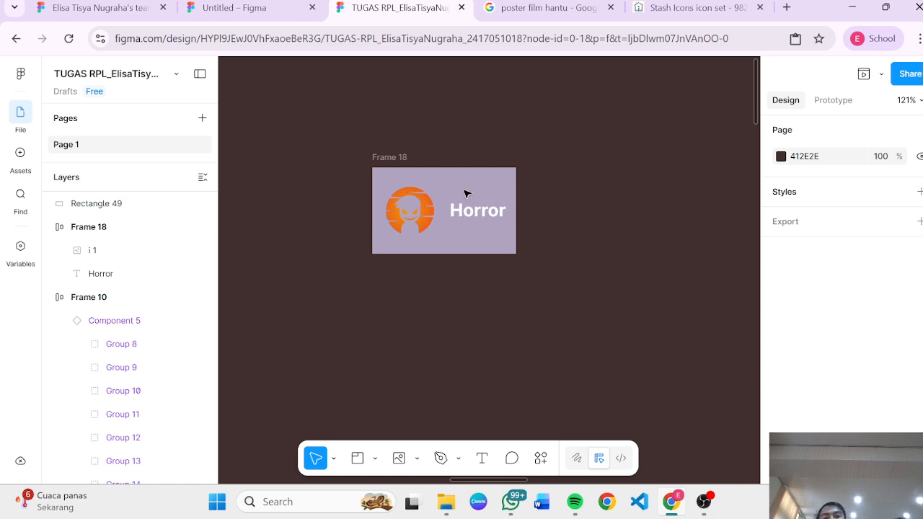
{"action": "double_click", "coordinate": [481, 206]}
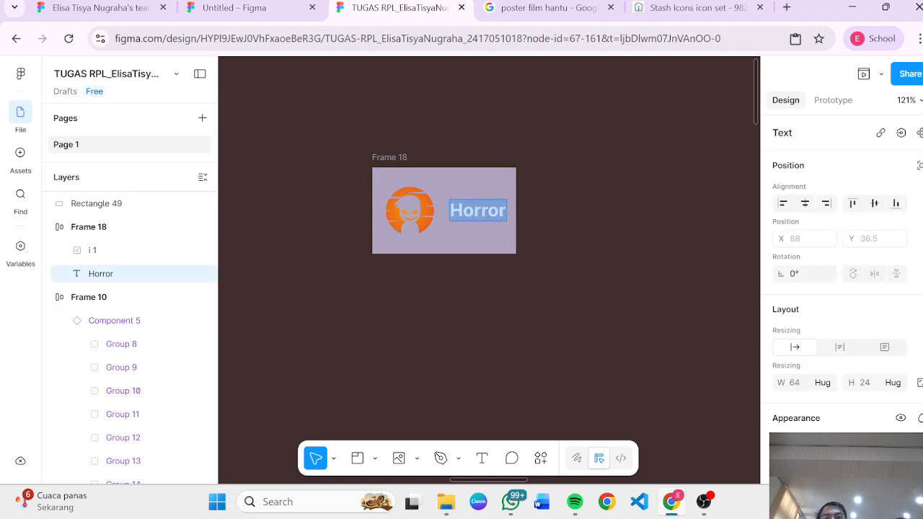
{"action": "key", "text": "Escape"}
{"action": "left_click", "coordinate": [497, 293]}
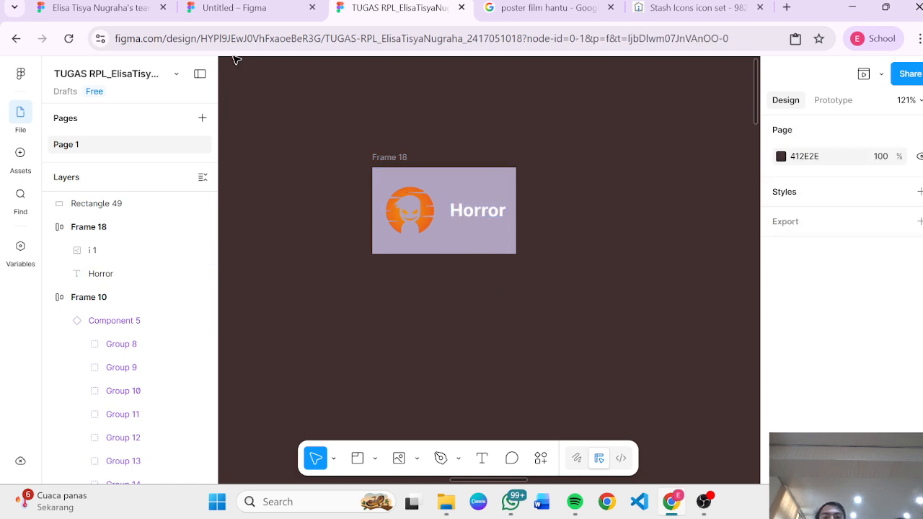
Step: Try narrowing Frame 18 by dragging its edge, then undo the resize
{"action": "left_click", "coordinate": [450, 170]}
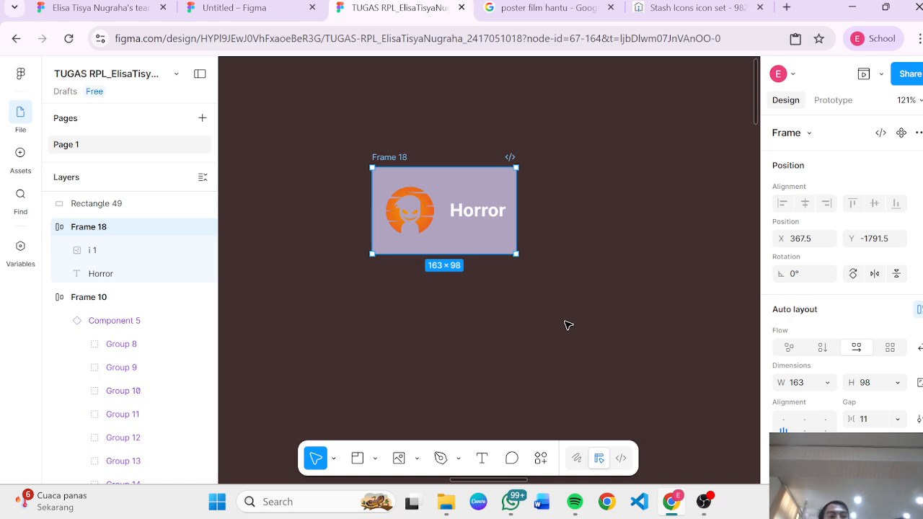
{"action": "left_click", "coordinate": [630, 343]}
{"action": "left_click", "coordinate": [439, 172]}
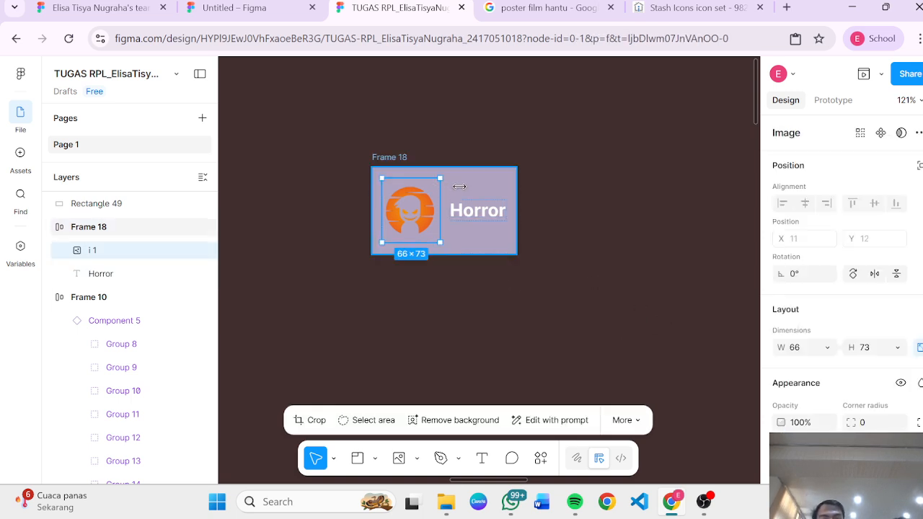
{"action": "left_click", "coordinate": [462, 189]}
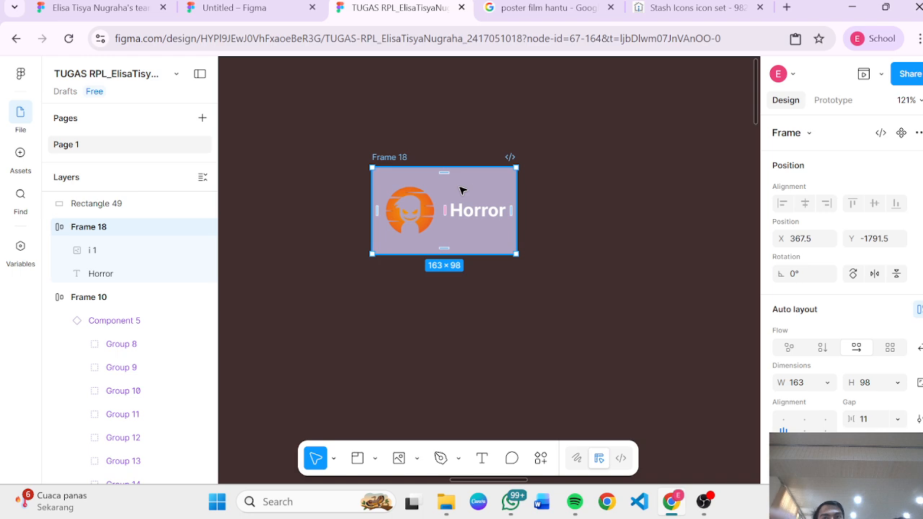
{"action": "left_click", "coordinate": [482, 207]}
{"action": "key", "text": "Escape"}
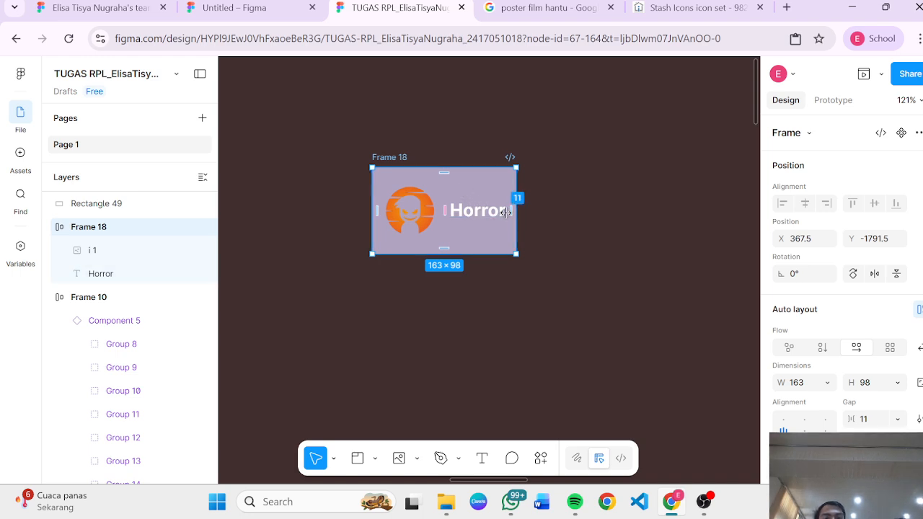
{"action": "left_click_drag", "start_coordinate": [510, 214], "coordinate": [481, 223]}
{"action": "key", "text": "ctrl+z"}
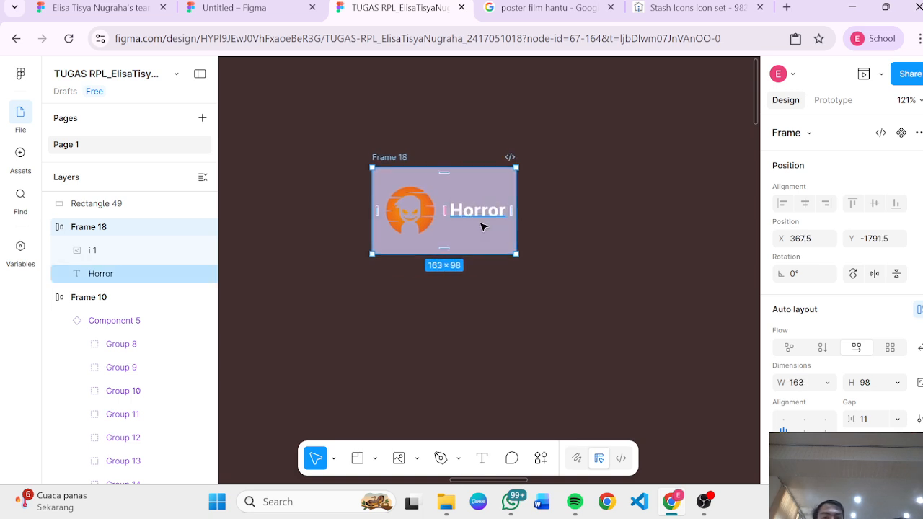
Step: Set the Horror text layer's resizing to Auto height
{"action": "left_click", "coordinate": [606, 315]}
{"action": "left_click", "coordinate": [510, 222]}
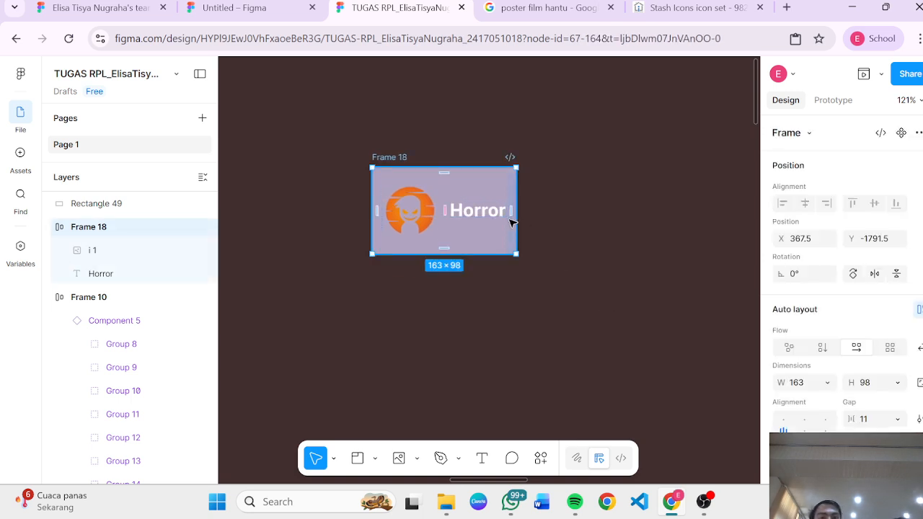
{"action": "left_click", "coordinate": [584, 233]}
{"action": "left_click", "coordinate": [488, 215]}
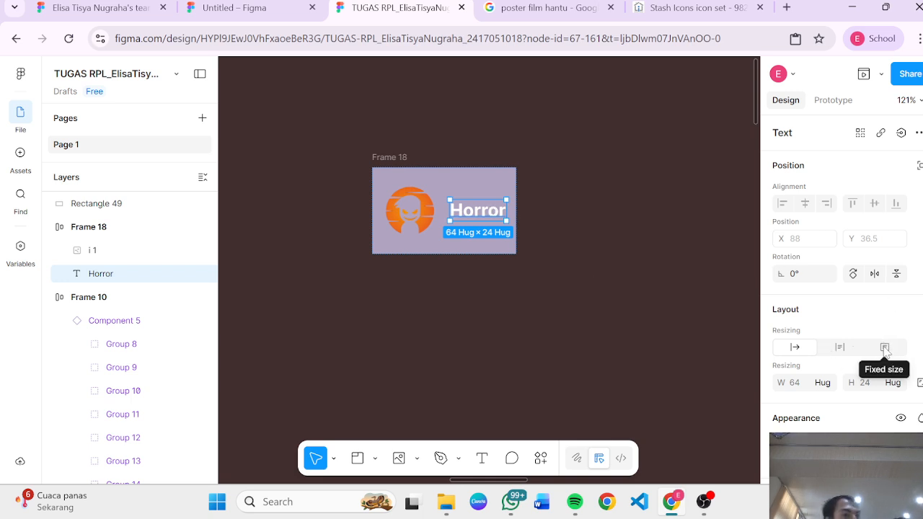
{"action": "left_click", "coordinate": [885, 347]}
{"action": "left_click", "coordinate": [840, 348]}
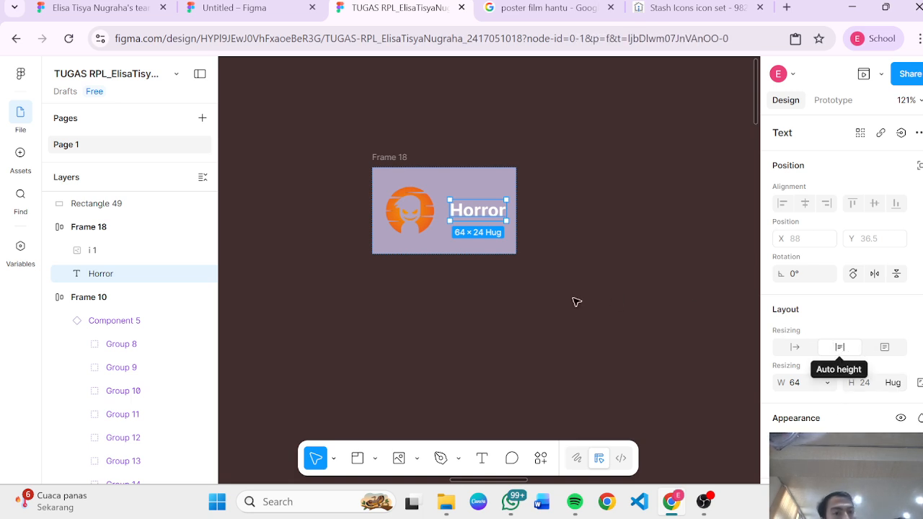
Step: Narrow Frame 18 to about 137 px wide by dragging its edge
{"action": "left_click", "coordinate": [575, 303]}
{"action": "left_click", "coordinate": [388, 157]}
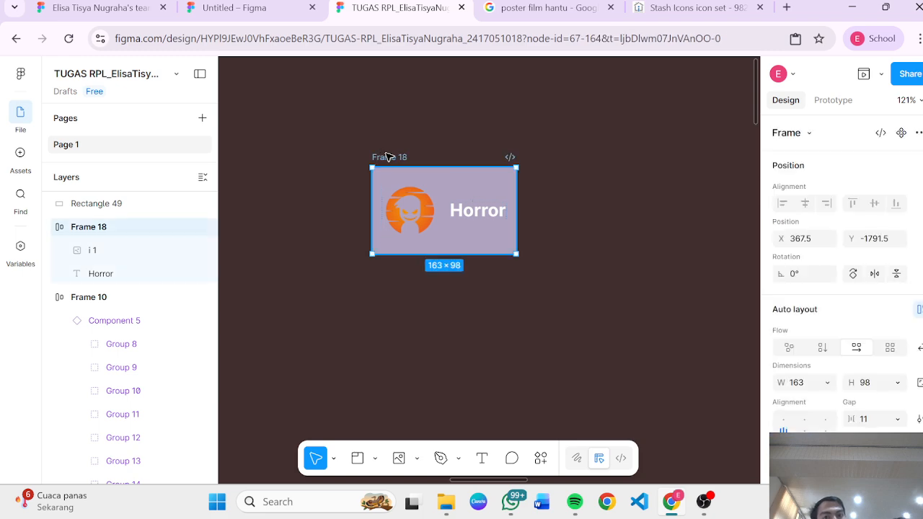
{"action": "left_click", "coordinate": [511, 219]}
{"action": "left_click", "coordinate": [536, 238]}
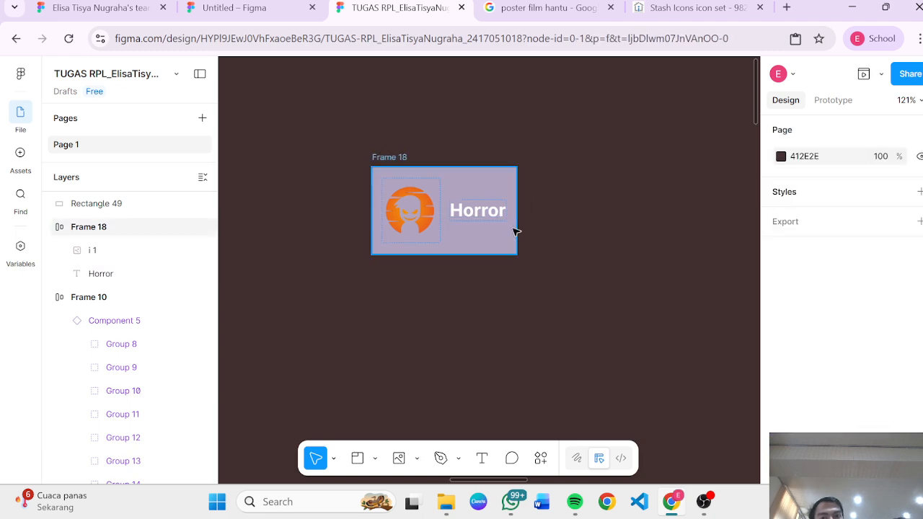
{"action": "left_click", "coordinate": [512, 229]}
{"action": "left_click_drag", "start_coordinate": [516, 228], "coordinate": [494, 227]}
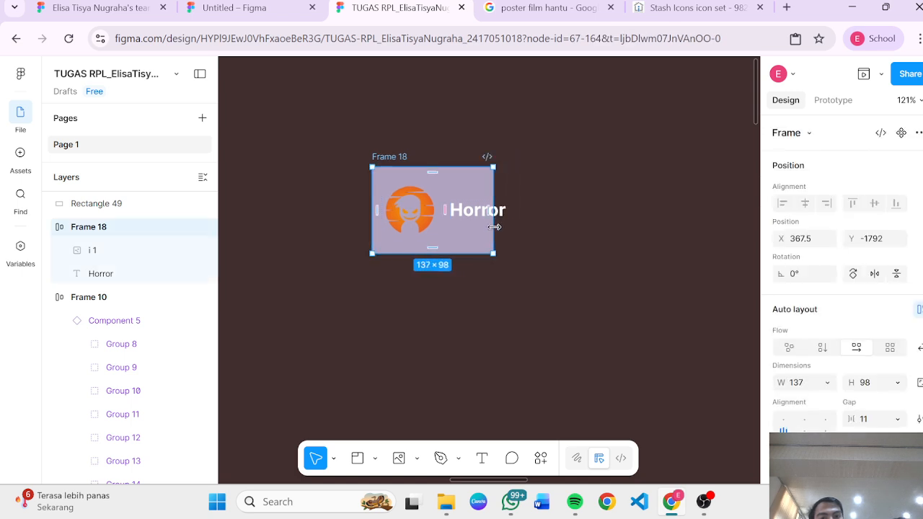
Step: Set the Horror text's horizontal resizing to Fill container
{"action": "double_click", "coordinate": [494, 227]}
{"action": "left_click", "coordinate": [478, 210]}
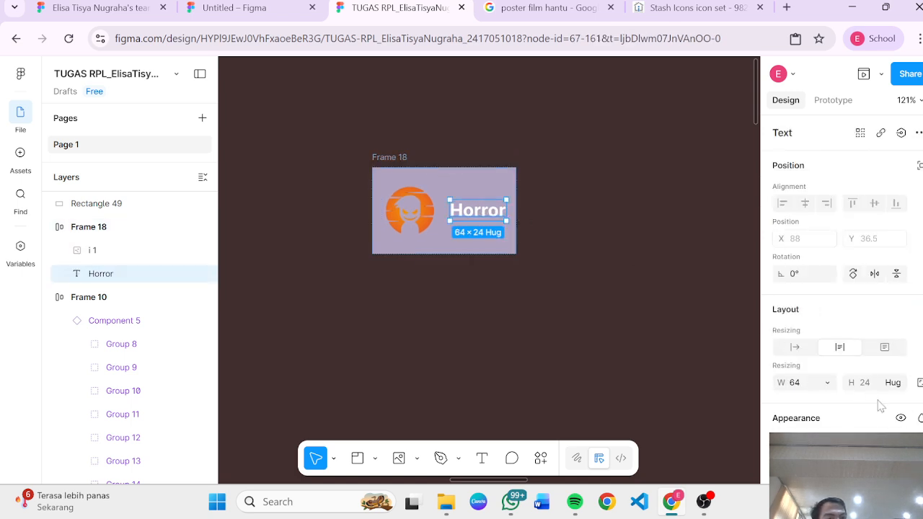
{"action": "left_click", "coordinate": [828, 385]}
{"action": "left_click", "coordinate": [826, 385]}
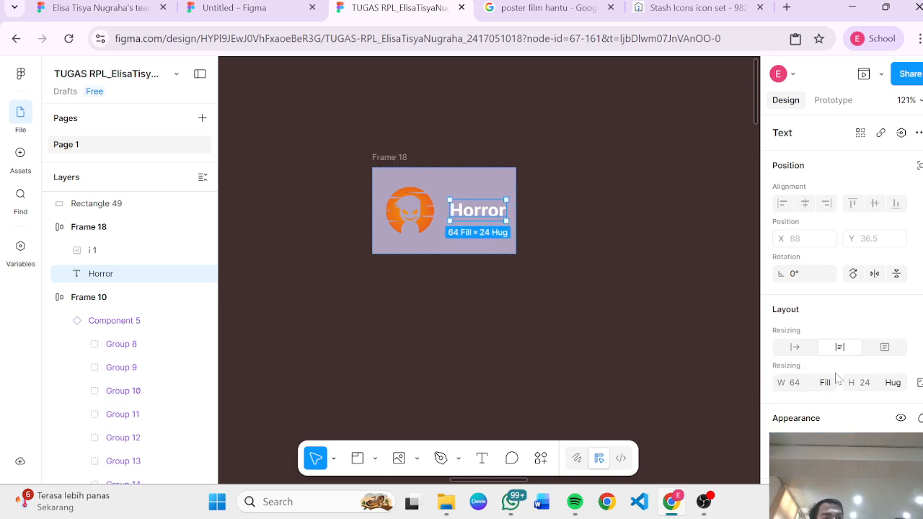
{"action": "left_click", "coordinate": [829, 384]}
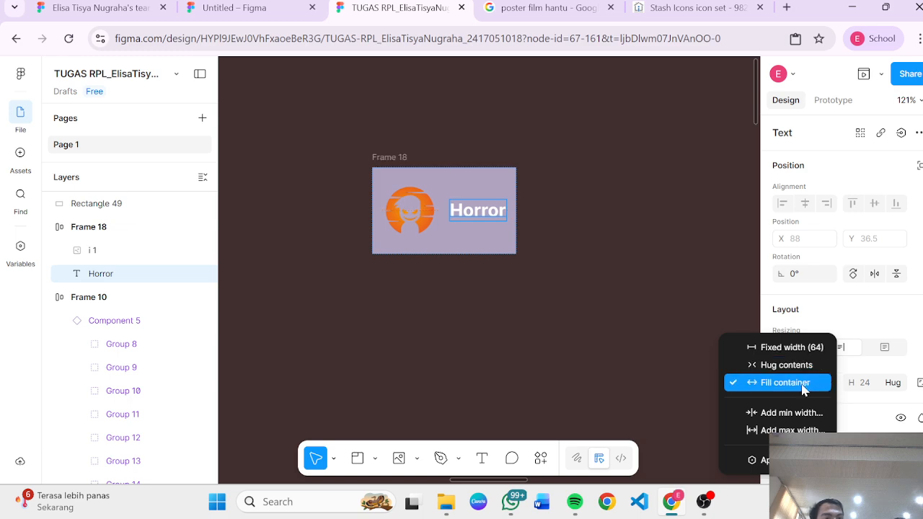
{"action": "left_click", "coordinate": [799, 389]}
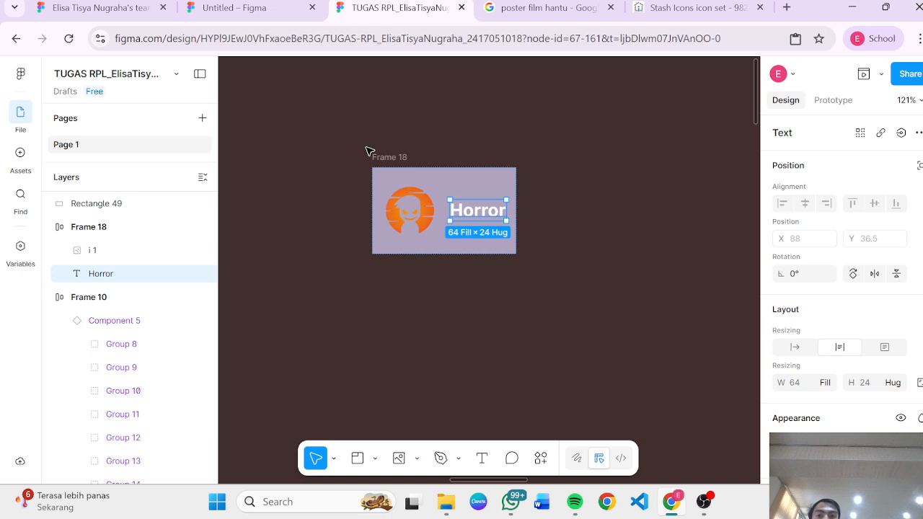
{"action": "left_click", "coordinate": [380, 156]}
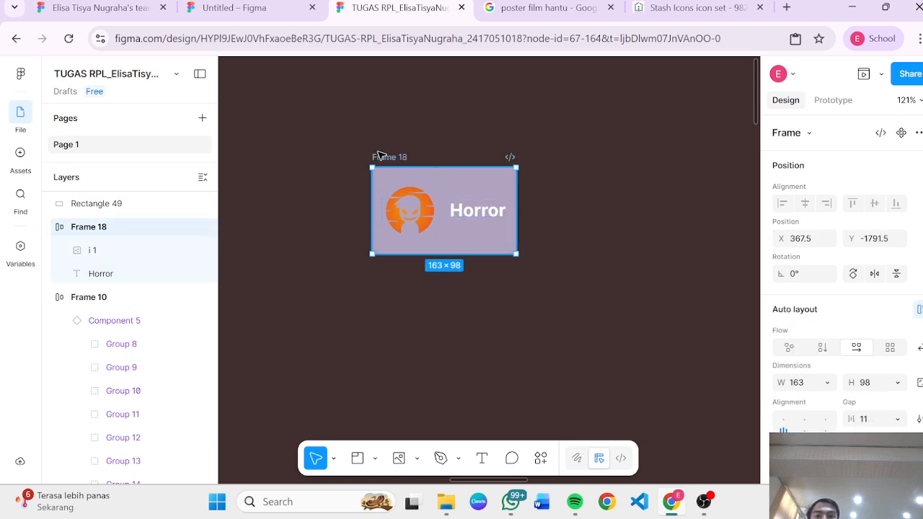
{"action": "left_click", "coordinate": [475, 215]}
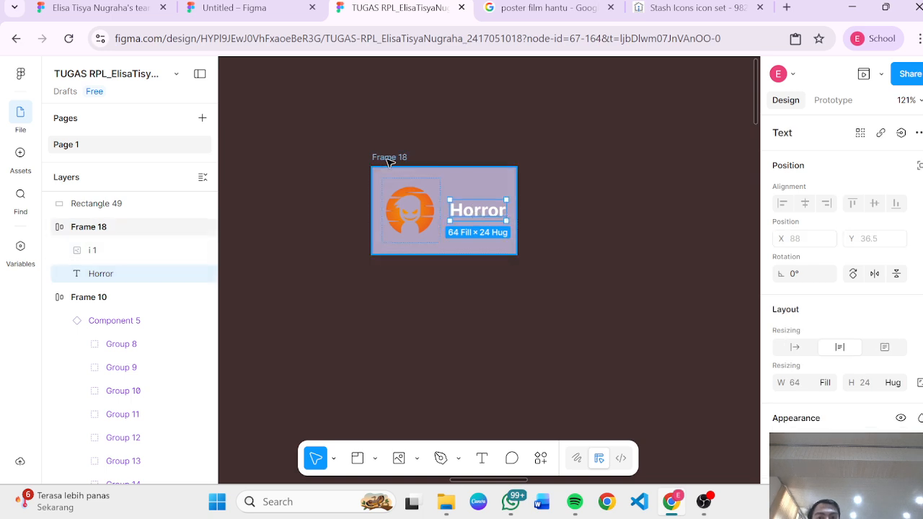
{"action": "left_click", "coordinate": [379, 156]}
{"action": "left_click_drag", "start_coordinate": [517, 207], "coordinate": [472, 229]}
{"action": "key", "text": "ctrl+z"}
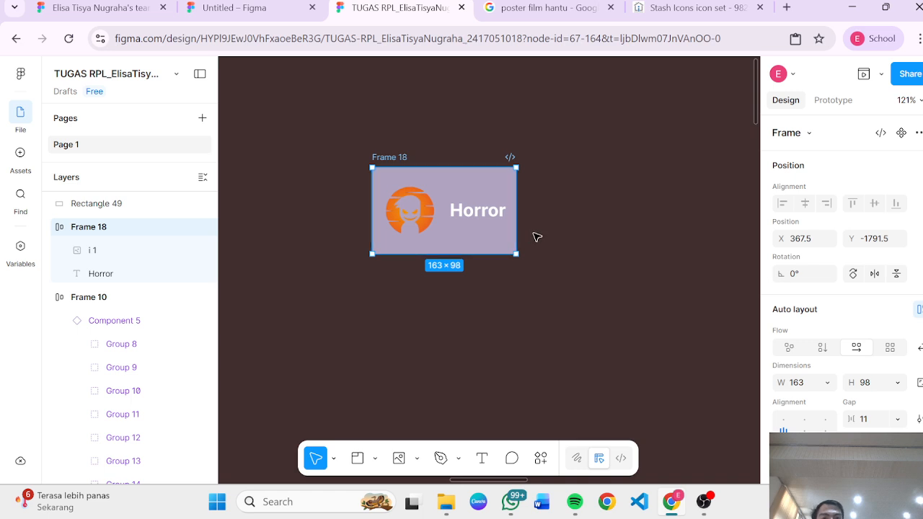
Step: Narrow Frame 18 to about 112 px wide, then undo the resize twice
{"action": "left_click", "coordinate": [575, 256]}
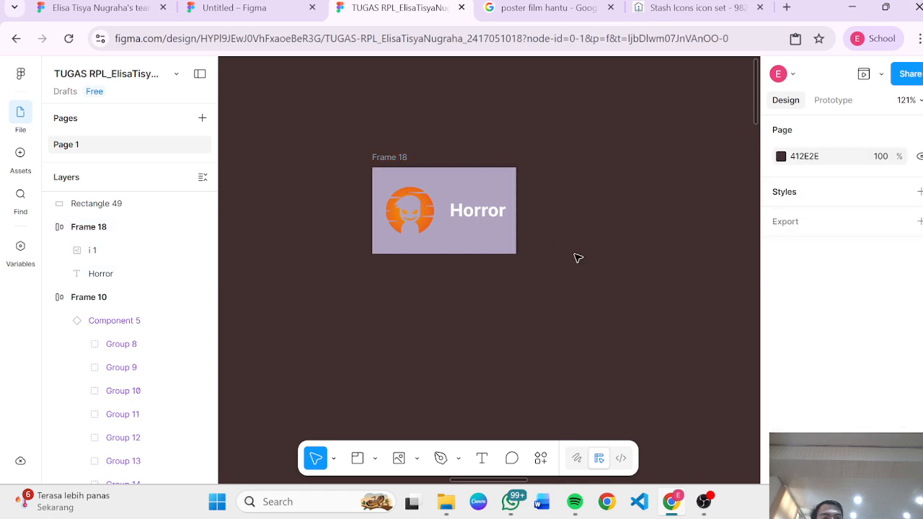
{"action": "left_click", "coordinate": [503, 218]}
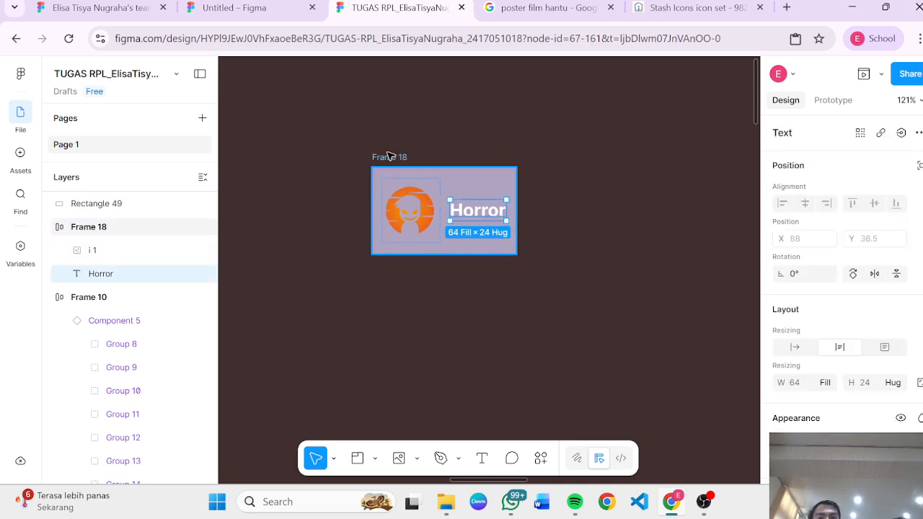
{"action": "left_click", "coordinate": [387, 156]}
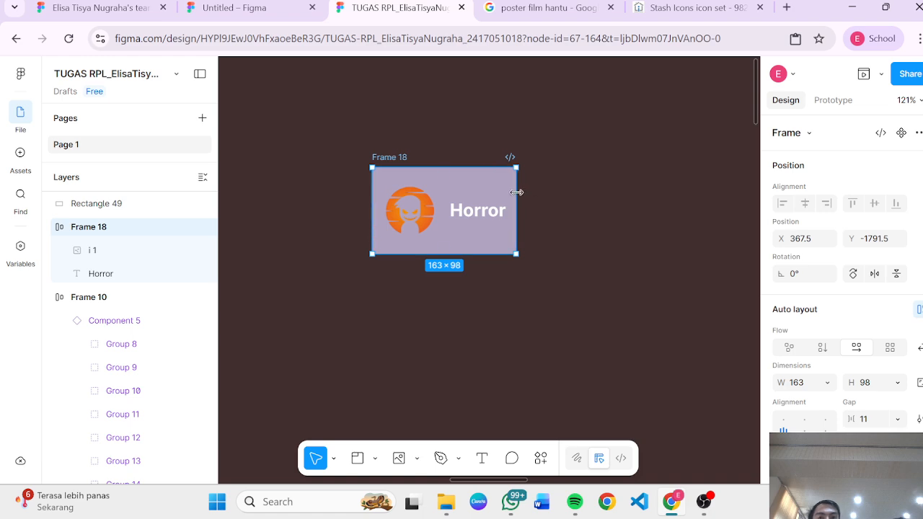
{"action": "left_click_drag", "start_coordinate": [516, 192], "coordinate": [472, 192]}
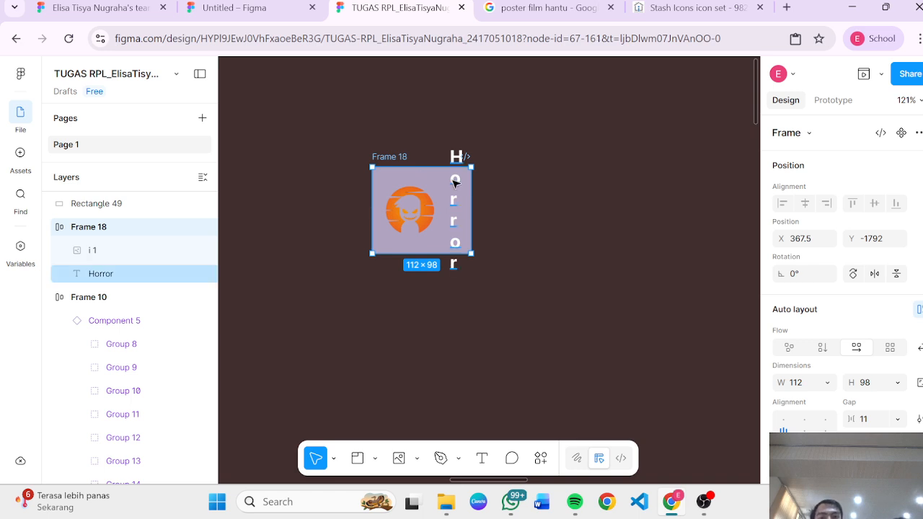
{"action": "double_click", "coordinate": [455, 183]}
{"action": "key", "text": "Escape"}
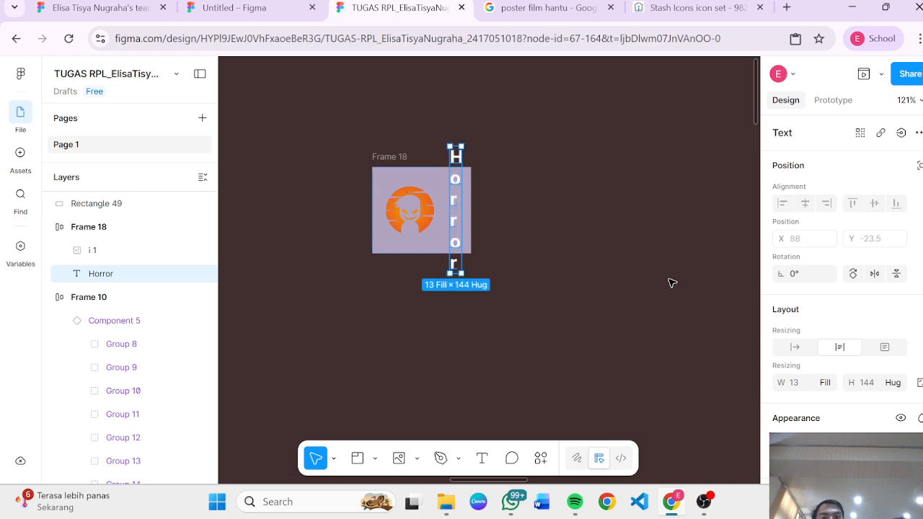
{"action": "key", "text": "ctrl+z"}
{"action": "key", "text": "ctrl+z"}
{"action": "left_click", "coordinate": [611, 294]}
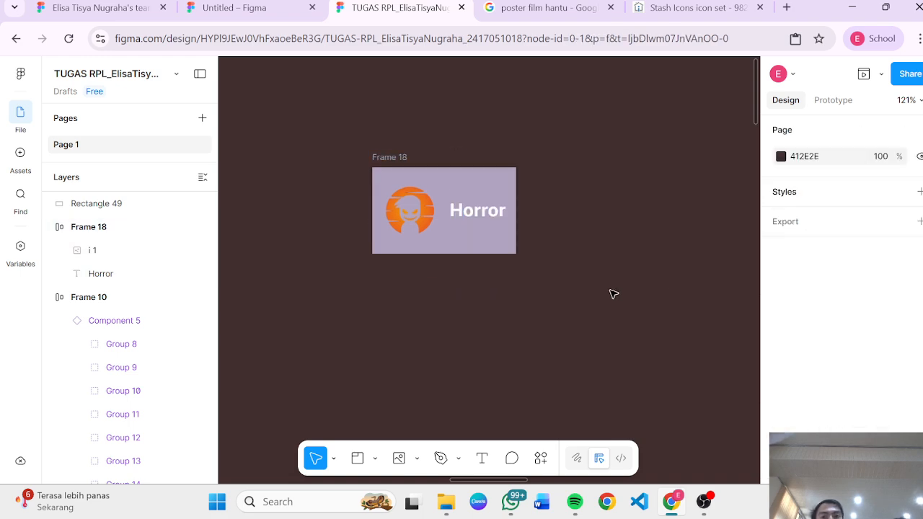
Step: Resize Frame 18 to about 151 px wide, then undo the last five changes
{"action": "left_click", "coordinate": [510, 235]}
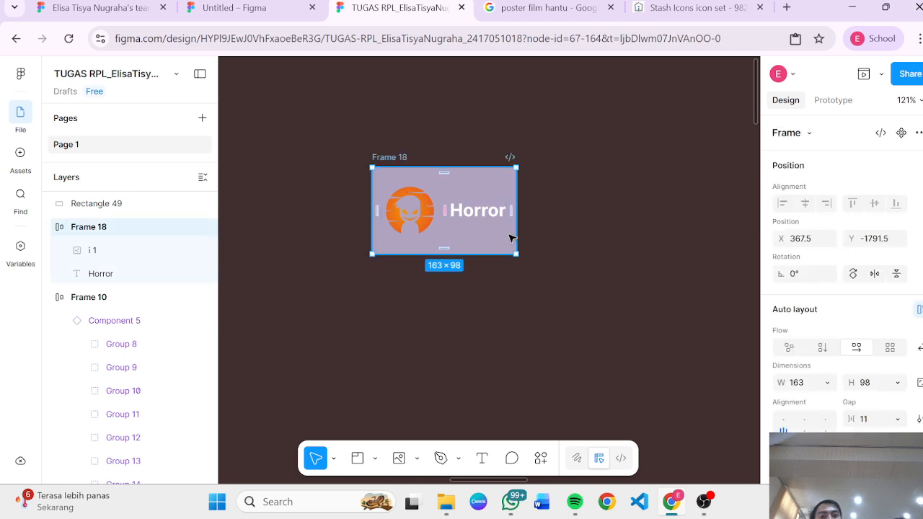
{"action": "left_click_drag", "start_coordinate": [501, 236], "coordinate": [502, 236]}
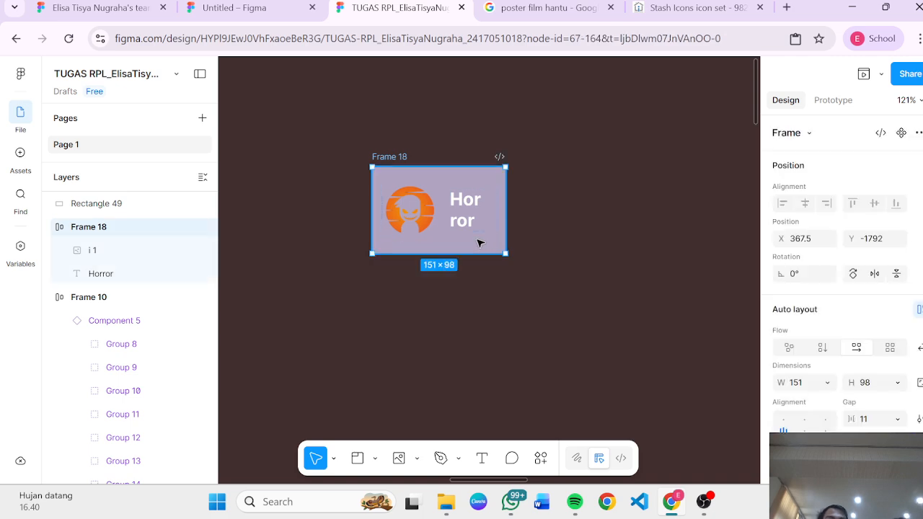
{"action": "left_click", "coordinate": [375, 151]}
{"action": "left_click", "coordinate": [464, 205]}
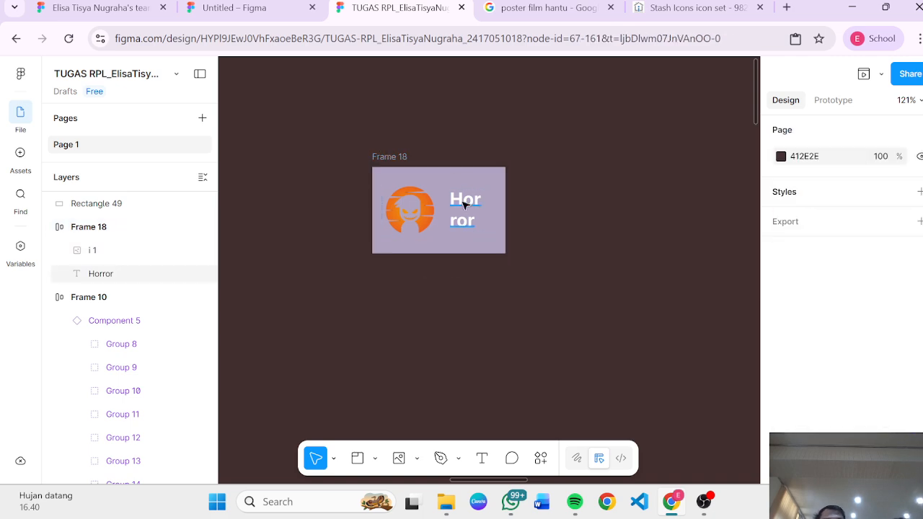
{"action": "key", "text": "ctrl+z"}
{"action": "key", "text": "ctrl+z"}
{"action": "key", "text": "ctrl+z"}
{"action": "key", "text": "ctrl+z"}
{"action": "key", "text": "ctrl+z"}
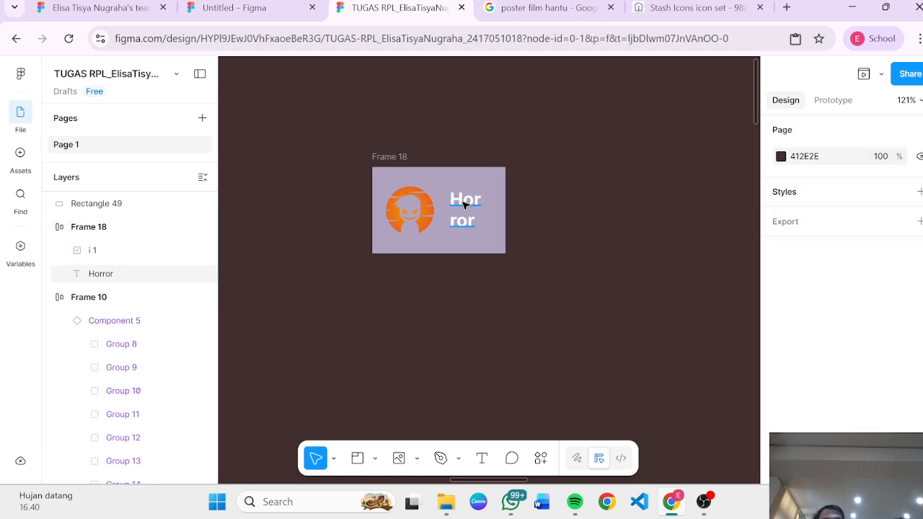
Step: Delete the stray Horror card overlapping the Comedy button on the Dashboard screen
{"action": "left_click", "coordinate": [562, 246]}
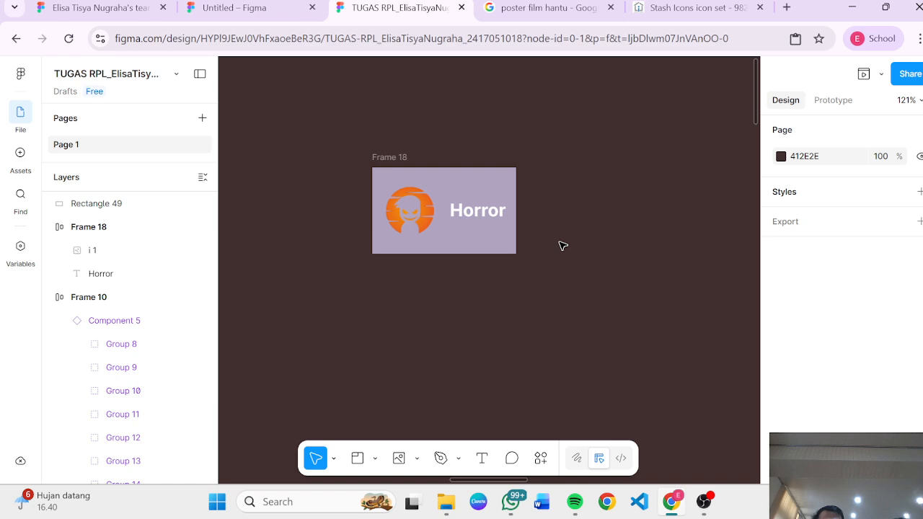
{"action": "scroll", "coordinate": [563, 246], "scroll_direction": "down", "scroll_amount": 3}
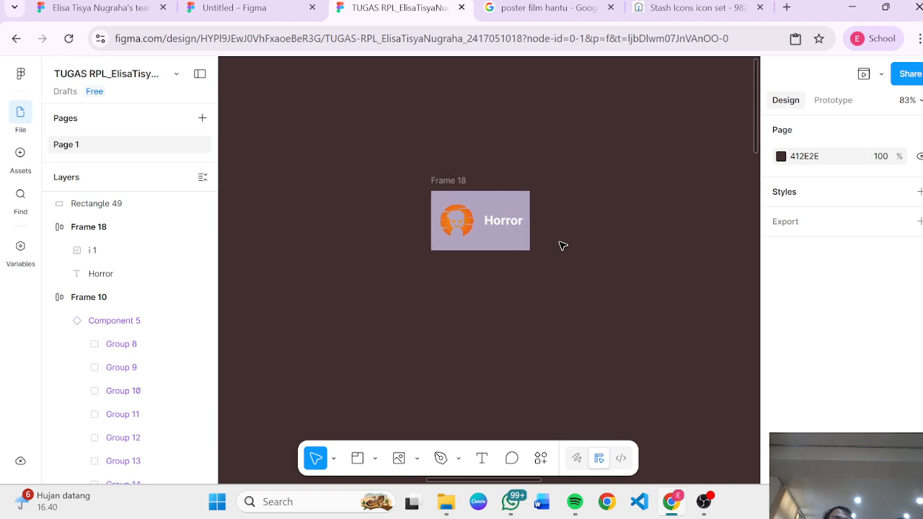
{"action": "scroll", "coordinate": [563, 246], "scroll_direction": "down", "scroll_amount": 8}
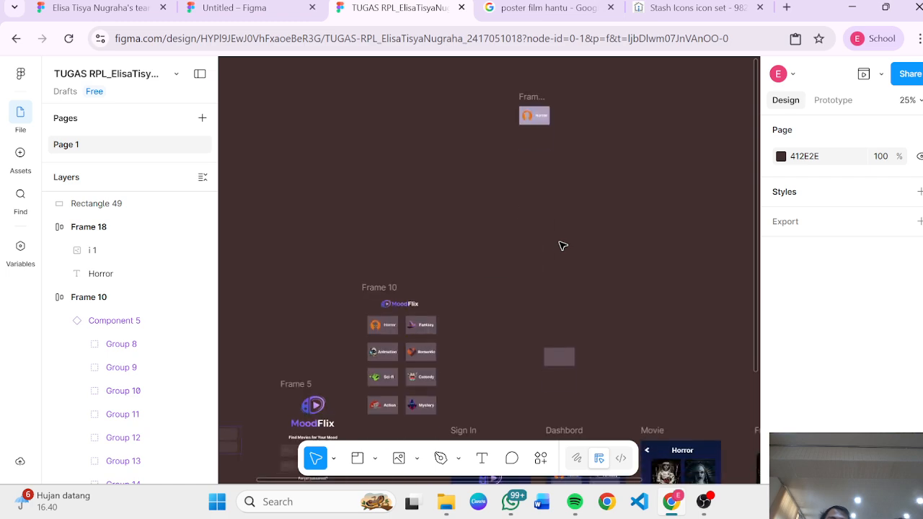
{"action": "scroll", "coordinate": [561, 246], "scroll_direction": "down", "scroll_amount": 5}
{"action": "scroll", "coordinate": [629, 224], "scroll_direction": "up", "scroll_amount": 3}
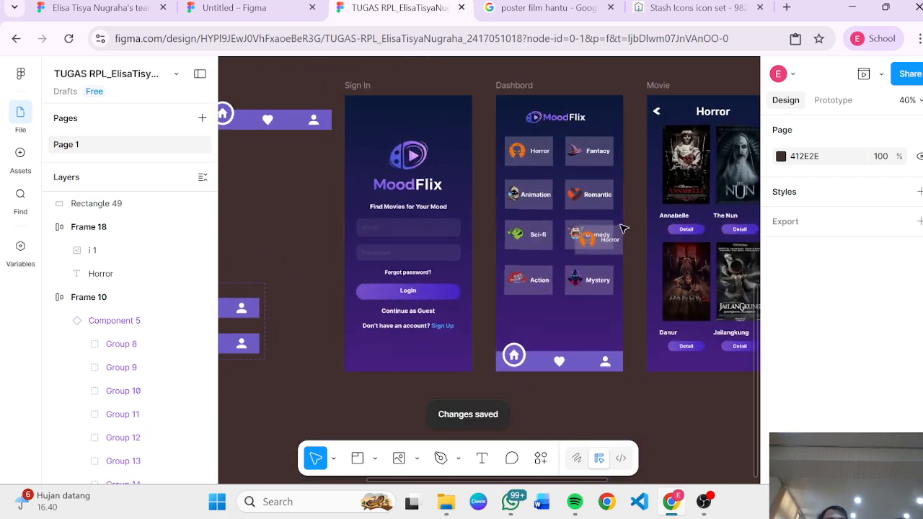
{"action": "scroll", "coordinate": [624, 229], "scroll_direction": "up", "scroll_amount": 3}
{"action": "left_click", "coordinate": [603, 258]}
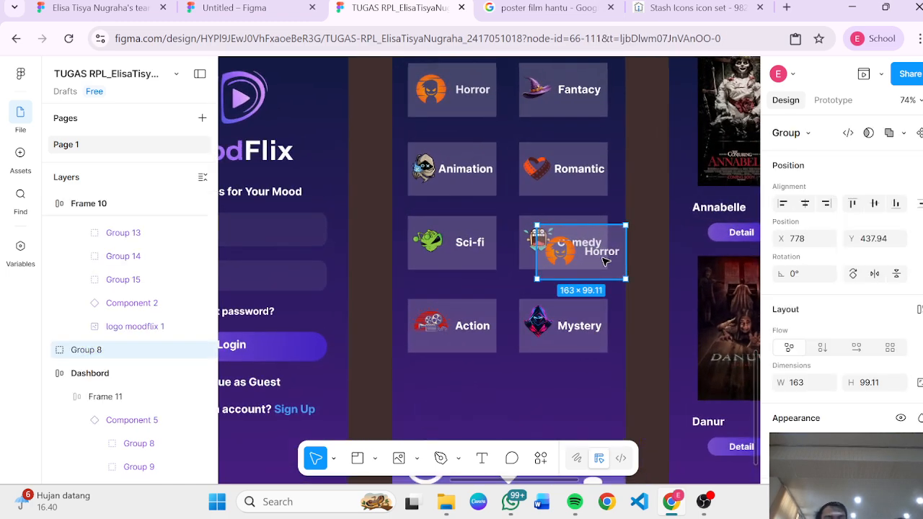
{"action": "key", "text": "Delete"}
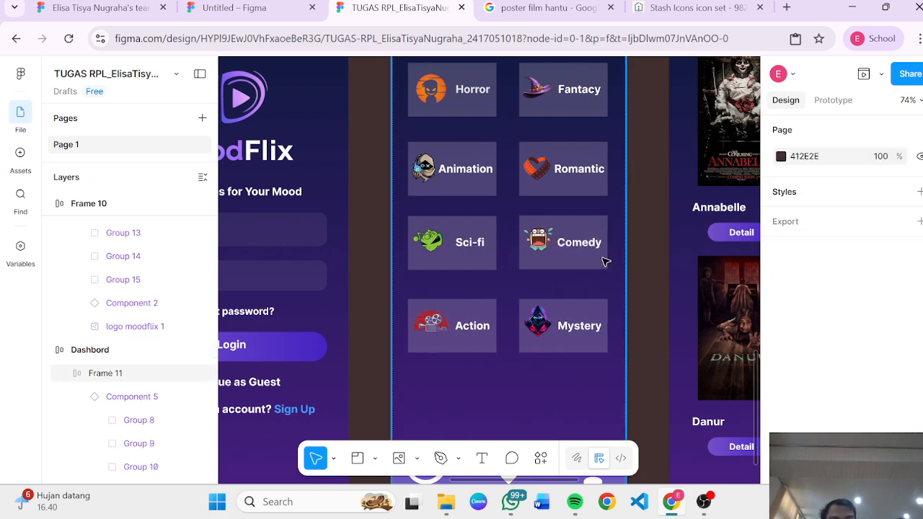
{"action": "scroll", "coordinate": [380, 307], "scroll_direction": "left", "scroll_amount": 5}
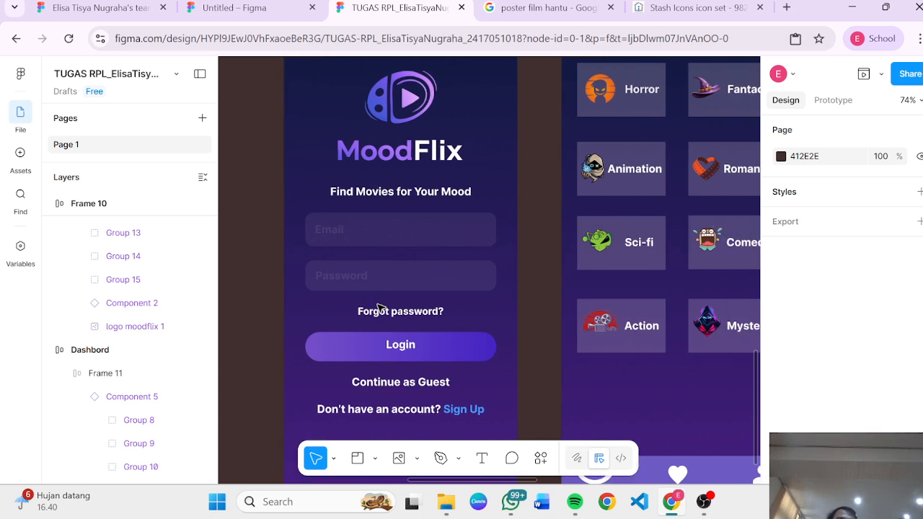
Step: Inspect the Sign In screen's input fields, the Dashboard frame and the stray rectangle above it
{"action": "left_click", "coordinate": [357, 222]}
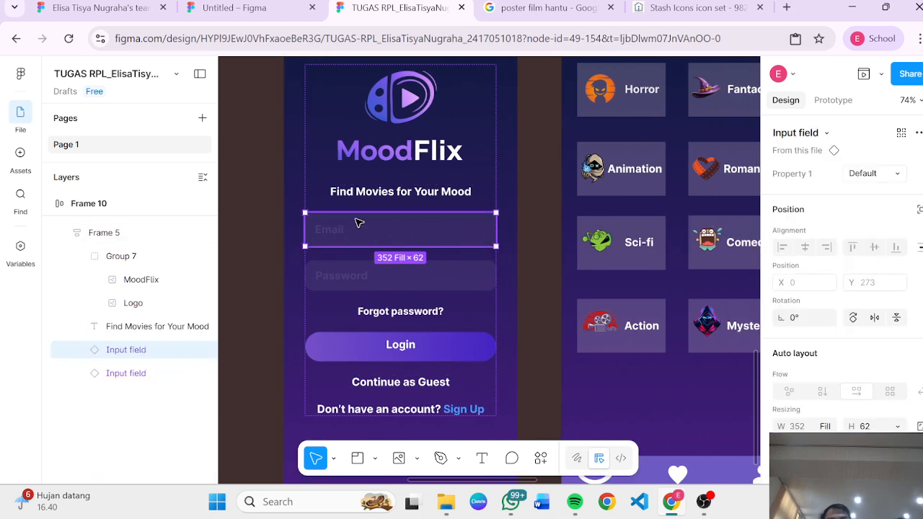
{"action": "left_click", "coordinate": [406, 275]}
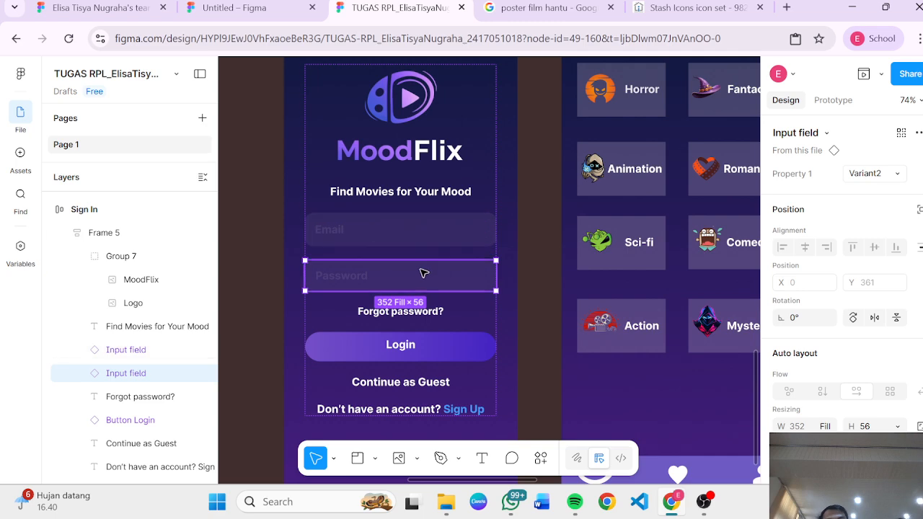
{"action": "left_click", "coordinate": [534, 323]}
{"action": "scroll", "coordinate": [533, 324], "scroll_direction": "down", "scroll_amount": 4}
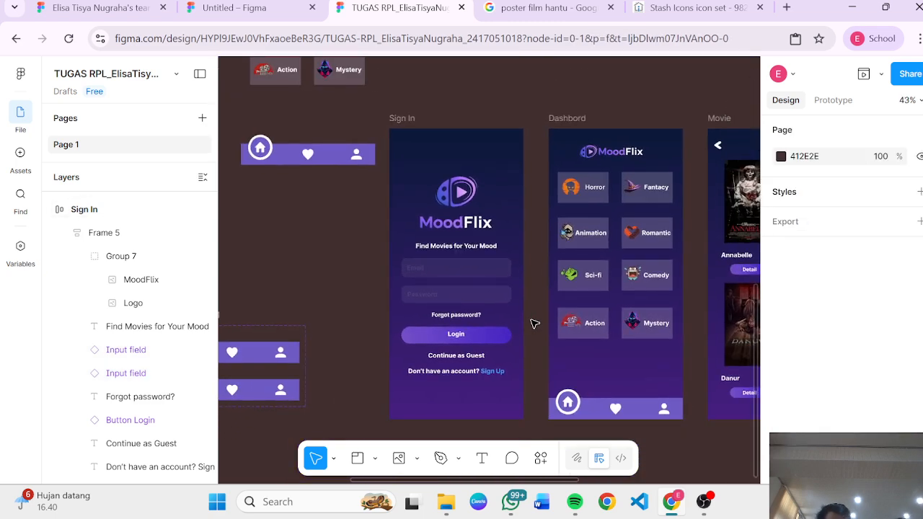
{"action": "left_click", "coordinate": [616, 371]}
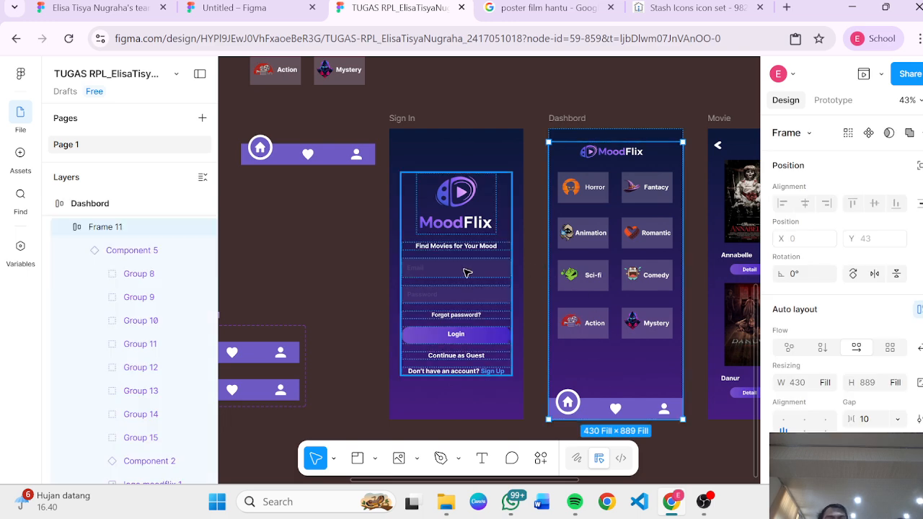
{"action": "scroll", "coordinate": [522, 254], "scroll_direction": "up", "scroll_amount": 5}
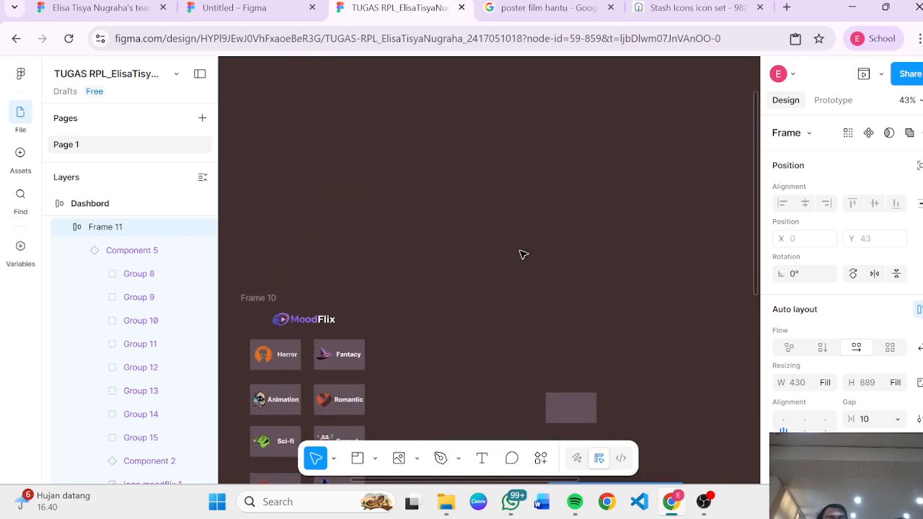
{"action": "scroll", "coordinate": [523, 254], "scroll_direction": "down", "scroll_amount": 3}
{"action": "scroll", "coordinate": [521, 207], "scroll_direction": "down", "scroll_amount": 1}
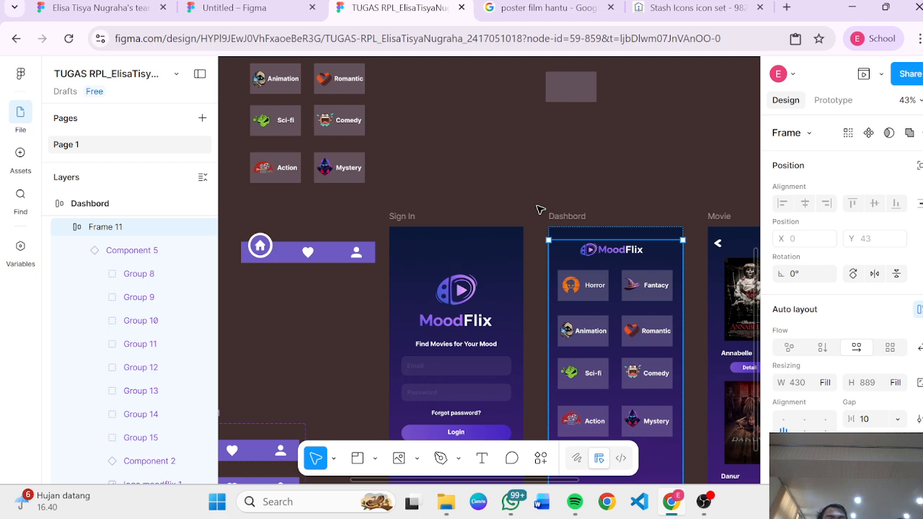
{"action": "scroll", "coordinate": [539, 209], "scroll_direction": "up", "scroll_amount": 1}
{"action": "left_click", "coordinate": [581, 161]}
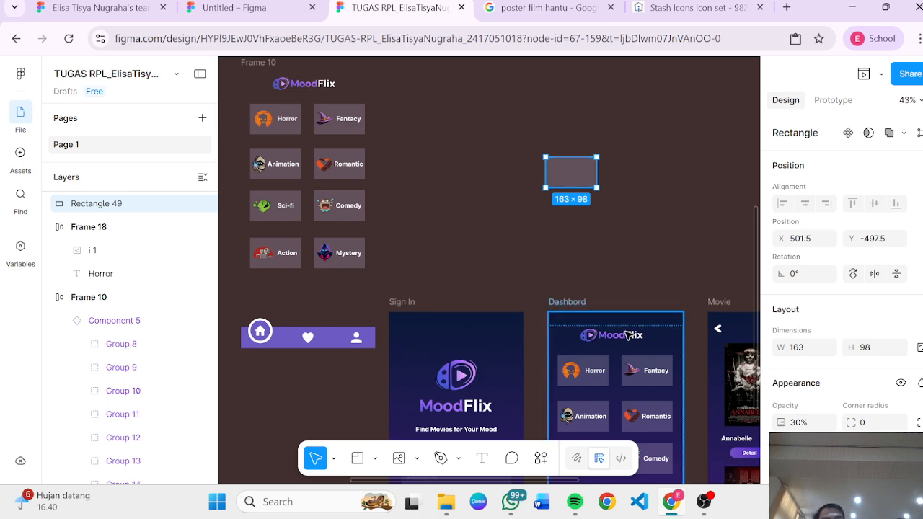
Step: Try resizing the Dashboard frame from its lower edge, then undo it
{"action": "left_click", "coordinate": [568, 302]}
{"action": "scroll", "coordinate": [567, 297], "scroll_direction": "down", "scroll_amount": 3}
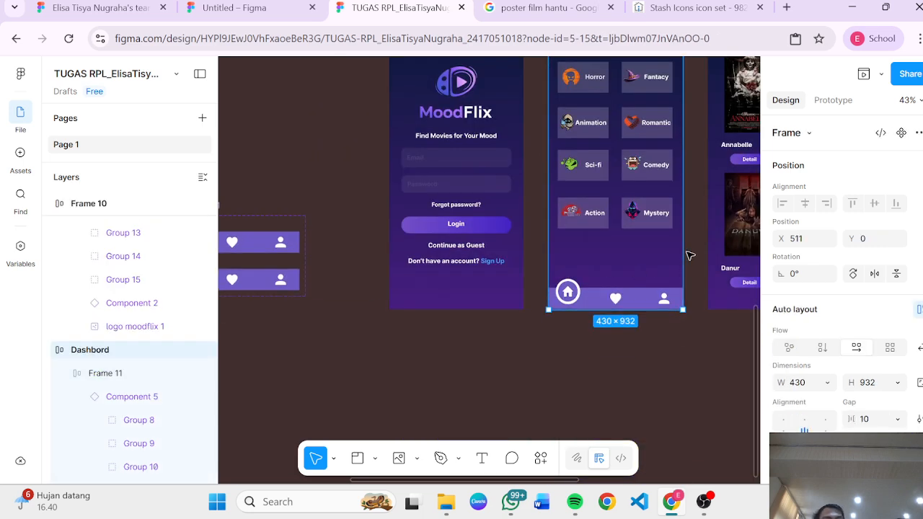
{"action": "left_click_drag", "start_coordinate": [687, 251], "coordinate": [646, 275]}
{"action": "key", "text": "ctrl+z"}
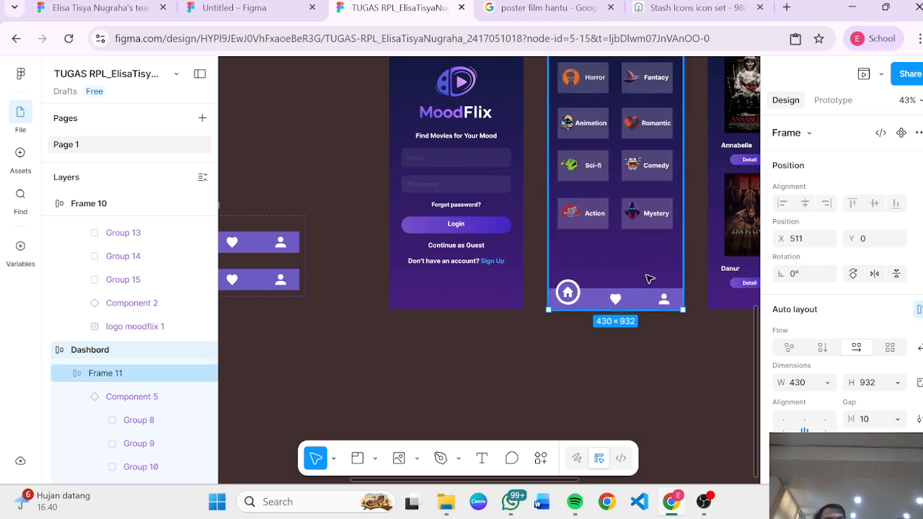
Step: Locate Frame 18 with the Horror card on the canvas
{"action": "scroll", "coordinate": [648, 276], "scroll_direction": "up", "scroll_amount": 3}
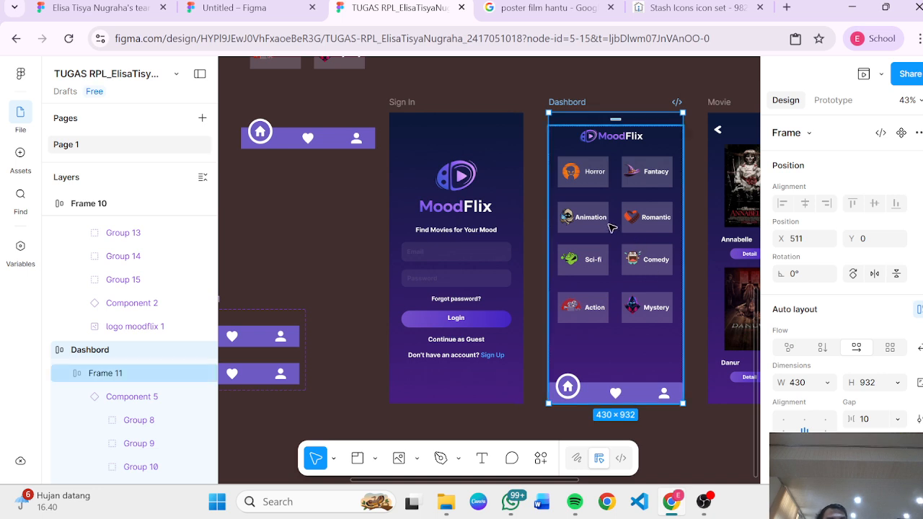
{"action": "scroll", "coordinate": [611, 222], "scroll_direction": "up", "scroll_amount": 2}
{"action": "scroll", "coordinate": [618, 130], "scroll_direction": "up", "scroll_amount": 15}
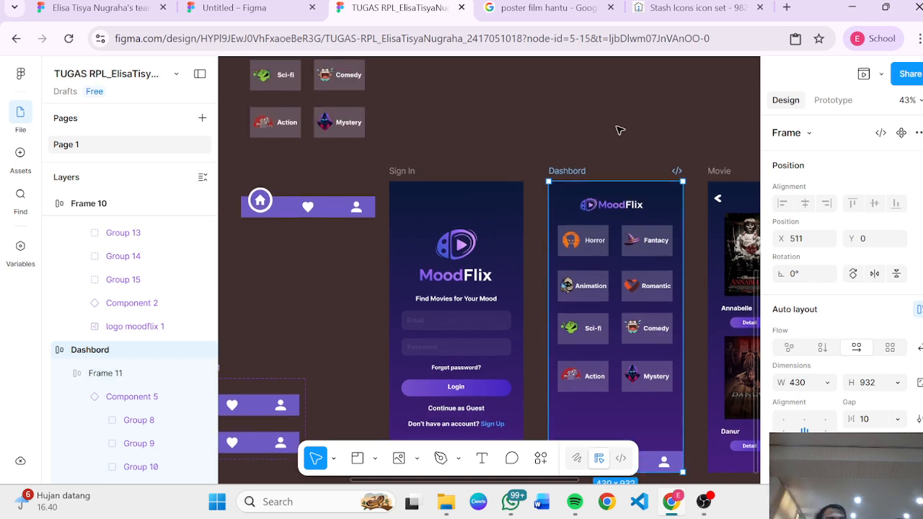
{"action": "scroll", "coordinate": [620, 131], "scroll_direction": "left", "scroll_amount": 10}
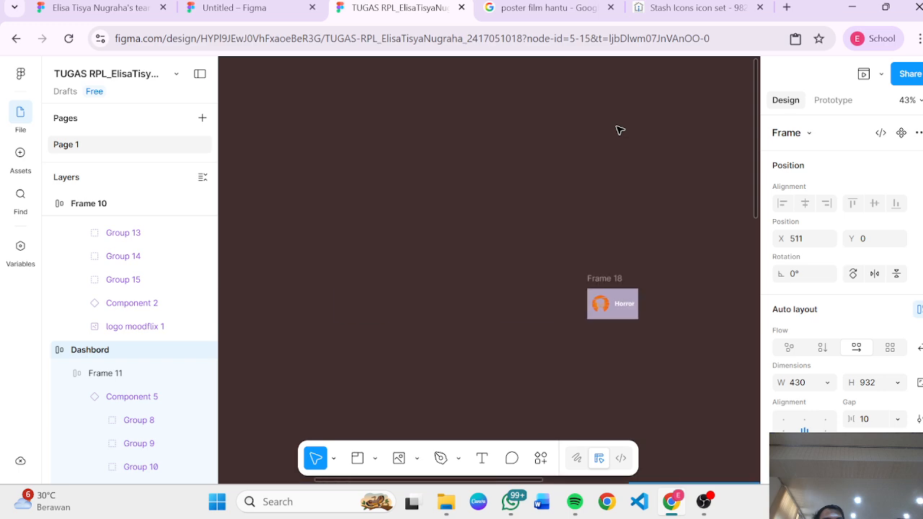
{"action": "scroll", "coordinate": [621, 131], "scroll_direction": "up", "scroll_amount": 3}
{"action": "scroll", "coordinate": [582, 348], "scroll_direction": "down", "scroll_amount": 3}
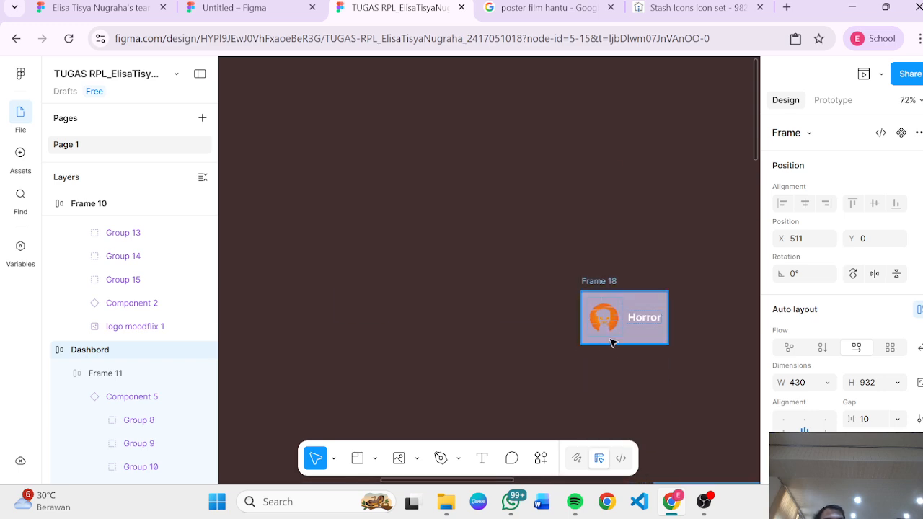
{"action": "left_click", "coordinate": [612, 339]}
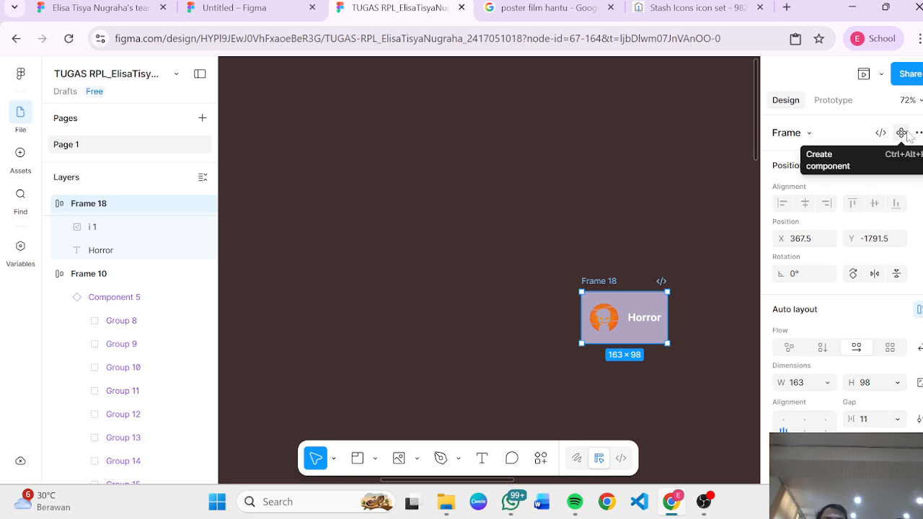
{"action": "scroll", "coordinate": [634, 271], "scroll_direction": "down", "scroll_amount": 3}
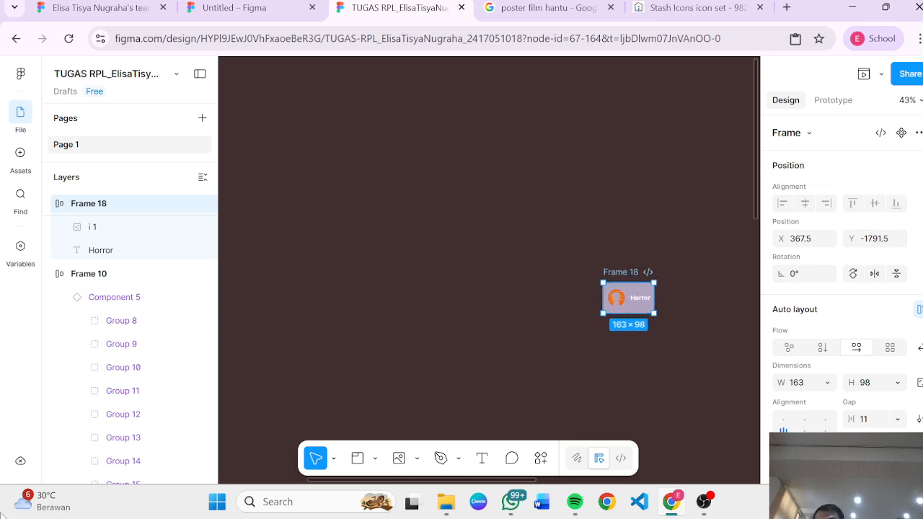
{"action": "scroll", "coordinate": [127, 336], "scroll_direction": "down", "scroll_amount": 3}
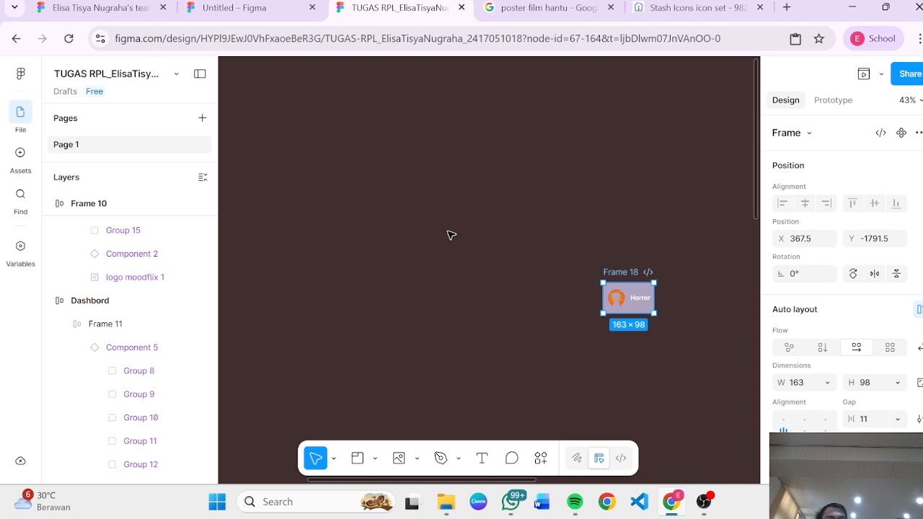
{"action": "left_click", "coordinate": [552, 257]}
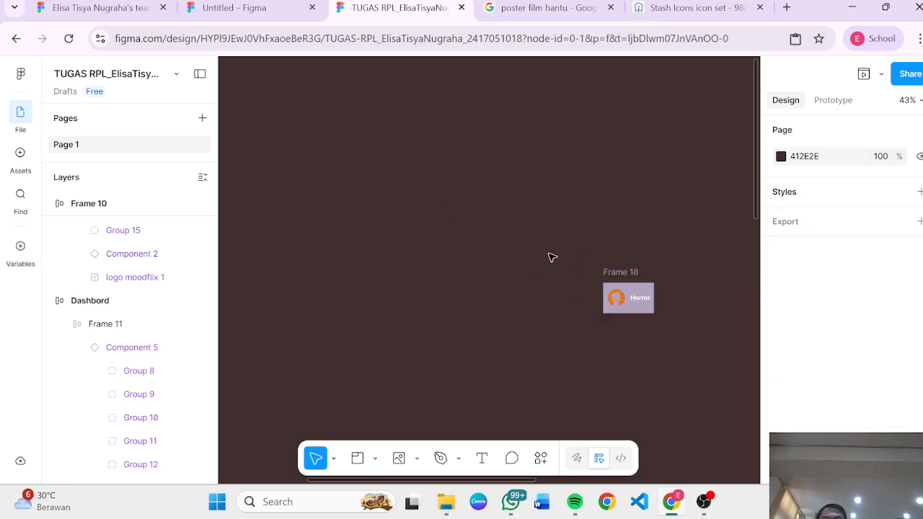
{"action": "left_click", "coordinate": [625, 277]}
{"action": "scroll", "coordinate": [545, 255], "scroll_direction": "up", "scroll_amount": 2}
{"action": "scroll", "coordinate": [548, 257], "scroll_direction": "right", "scroll_amount": 2}
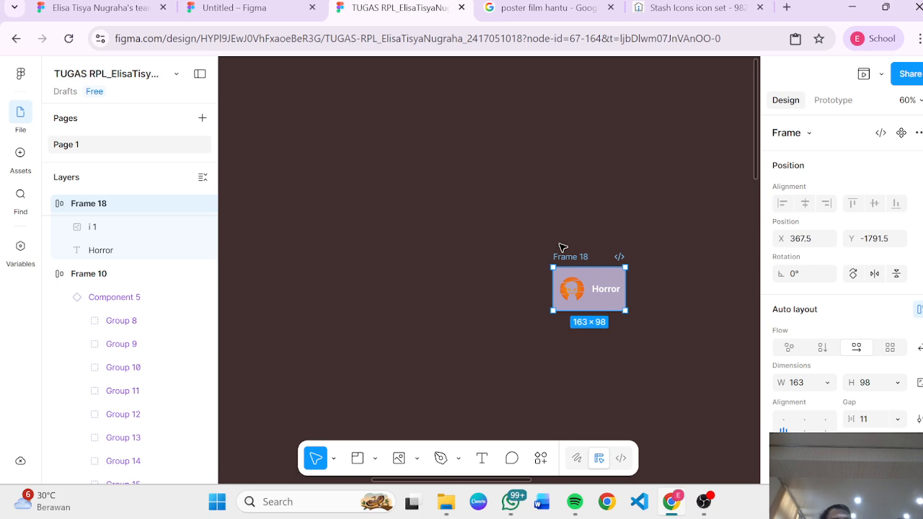
{"action": "left_click", "coordinate": [589, 214]}
{"action": "scroll", "coordinate": [589, 214], "scroll_direction": "right", "scroll_amount": 4}
{"action": "scroll", "coordinate": [589, 213], "scroll_direction": "left", "scroll_amount": 2}
{"action": "scroll", "coordinate": [589, 213], "scroll_direction": "down", "scroll_amount": 2}
{"action": "scroll", "coordinate": [588, 213], "scroll_direction": "up", "scroll_amount": 3}
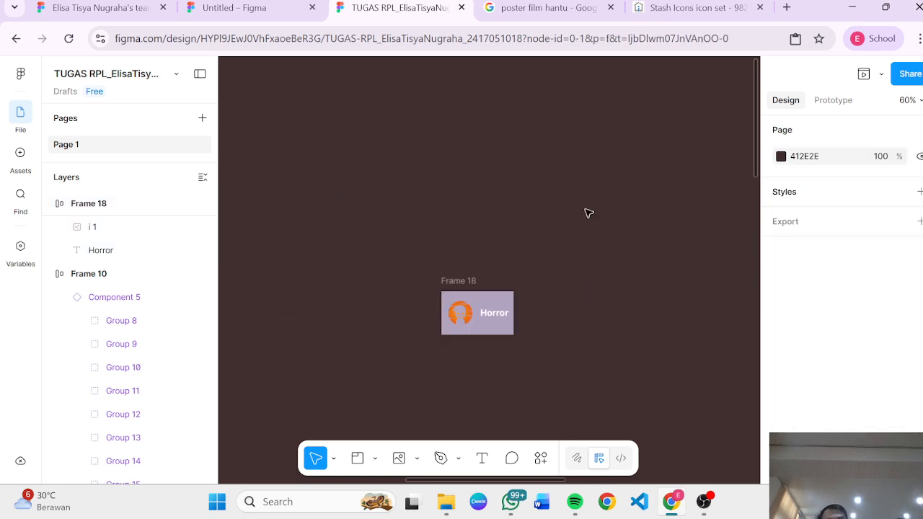
Step: Convert Frame 18 holding the Horror card into a component
{"action": "left_click", "coordinate": [457, 280]}
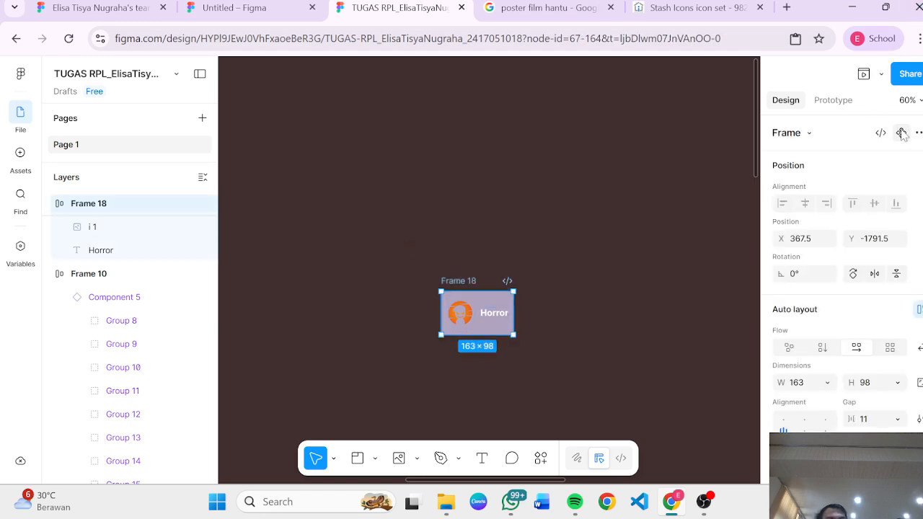
{"action": "left_click", "coordinate": [901, 132]}
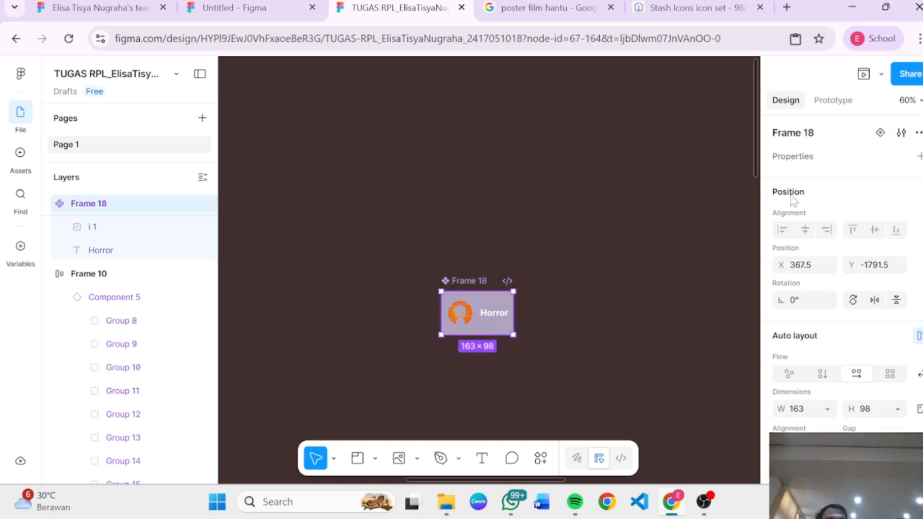
{"action": "key", "text": "ctrl+z"}
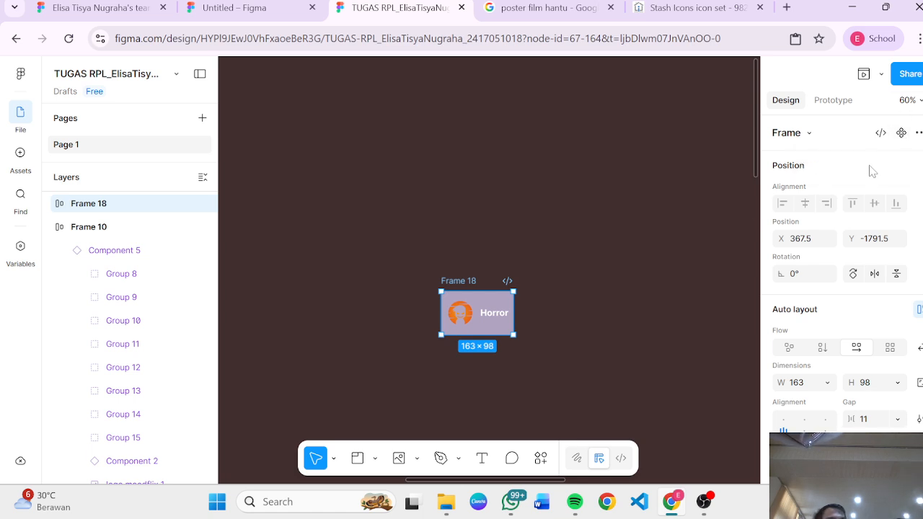
{"action": "scroll", "coordinate": [872, 171], "scroll_direction": "down", "scroll_amount": 2}
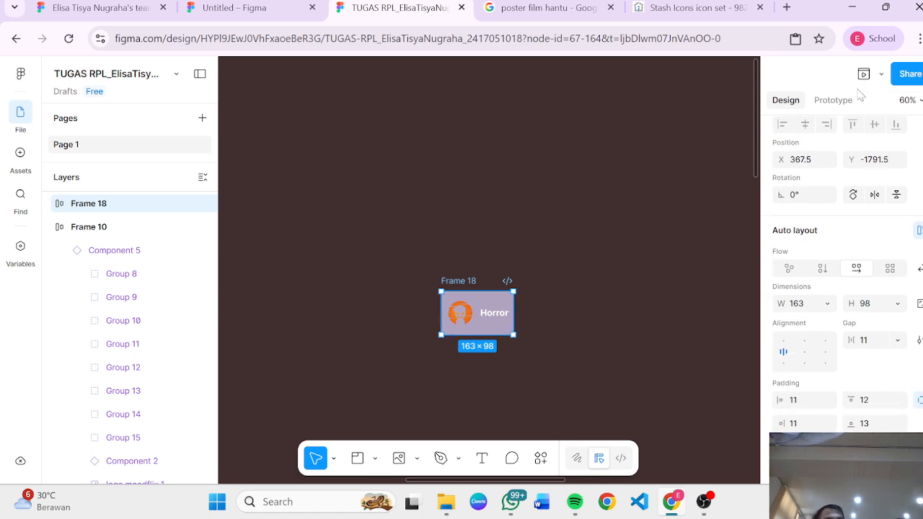
{"action": "scroll", "coordinate": [853, 168], "scroll_direction": "up", "scroll_amount": 2}
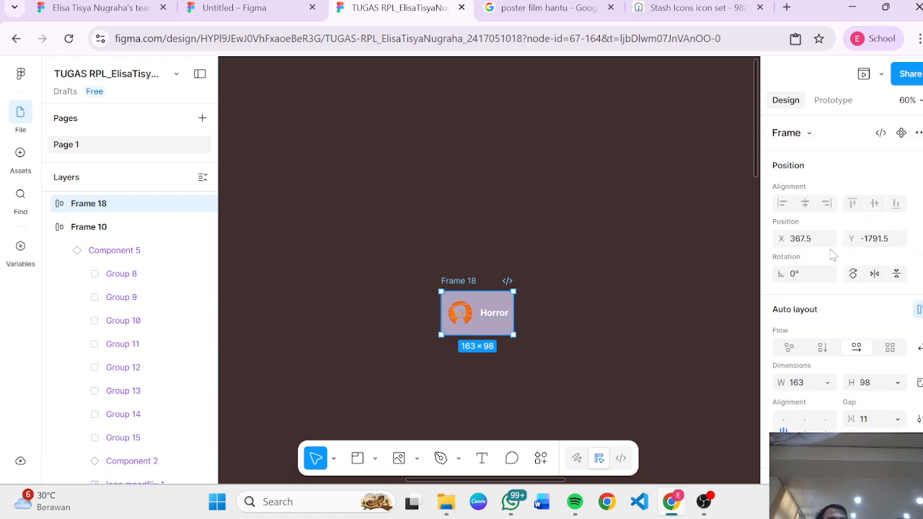
{"action": "left_click", "coordinate": [901, 133]}
Step: Move the Dashboard screen next to the Frame 18 component
{"action": "scroll", "coordinate": [541, 375], "scroll_direction": "down", "scroll_amount": 5}
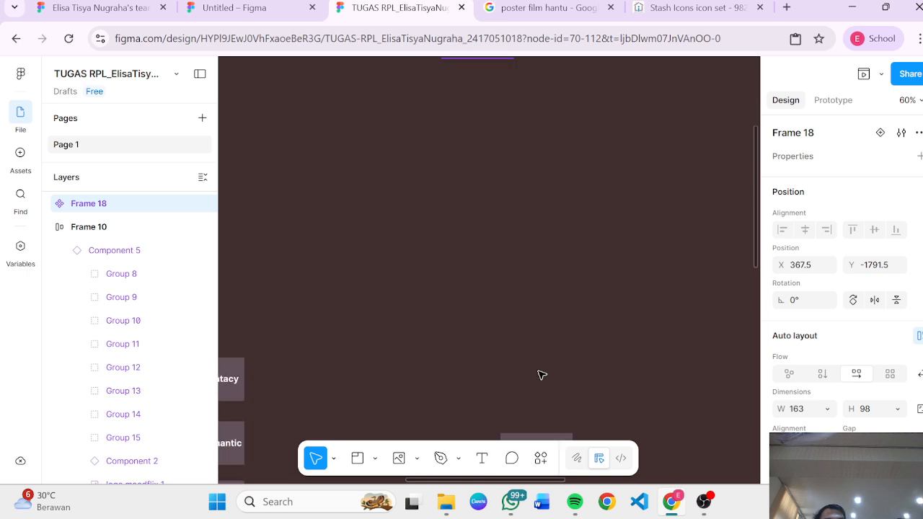
{"action": "scroll", "coordinate": [541, 375], "scroll_direction": "up", "scroll_amount": 3, "text": "ctrl"}
{"action": "scroll", "coordinate": [541, 375], "scroll_direction": "down", "scroll_amount": 3, "text": "ctrl"}
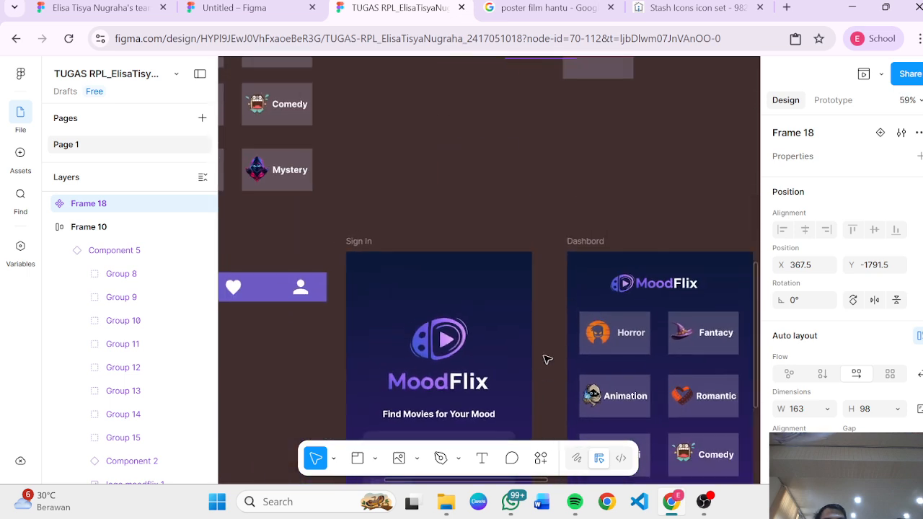
{"action": "left_click", "coordinate": [590, 242]}
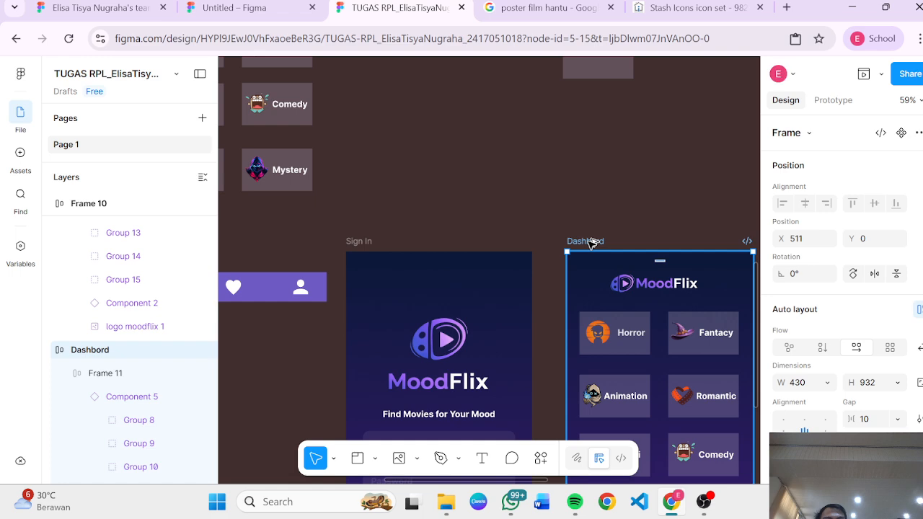
{"action": "left_click_drag", "start_coordinate": [593, 240], "coordinate": [304, 115], "text": "alt"}
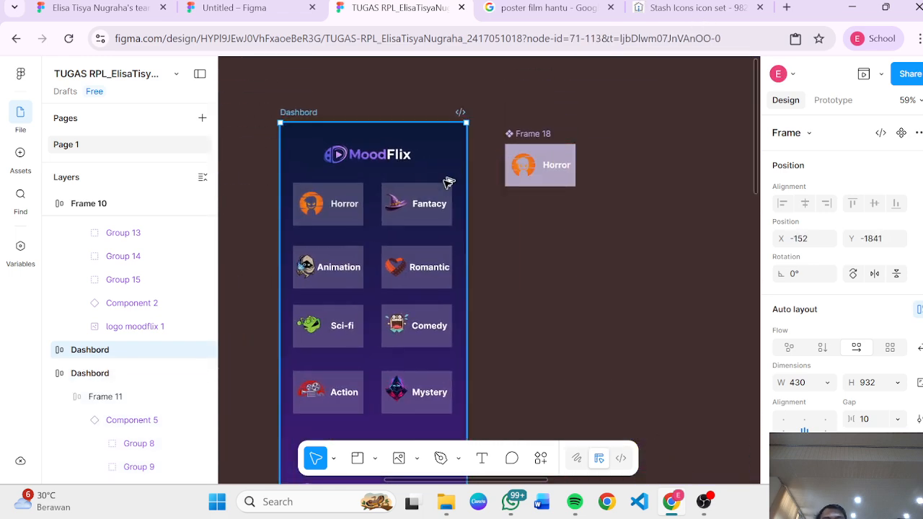
Step: Examine the genre cards on the Dashboard screen beside the Frame 18 component
{"action": "left_click", "coordinate": [552, 179]}
{"action": "left_click", "coordinate": [509, 291]}
{"action": "scroll", "coordinate": [336, 208], "scroll_direction": "left", "scroll_amount": 2}
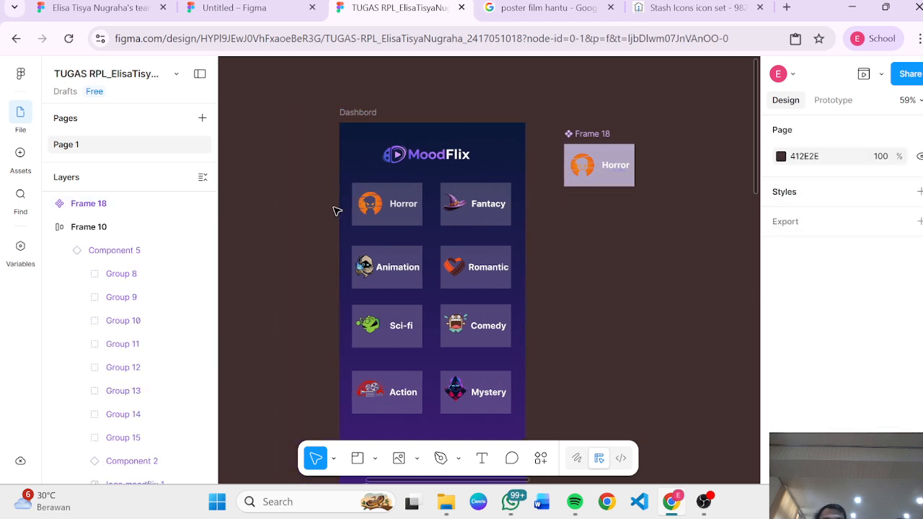
{"action": "left_click", "coordinate": [390, 211]}
{"action": "left_click", "coordinate": [390, 209]}
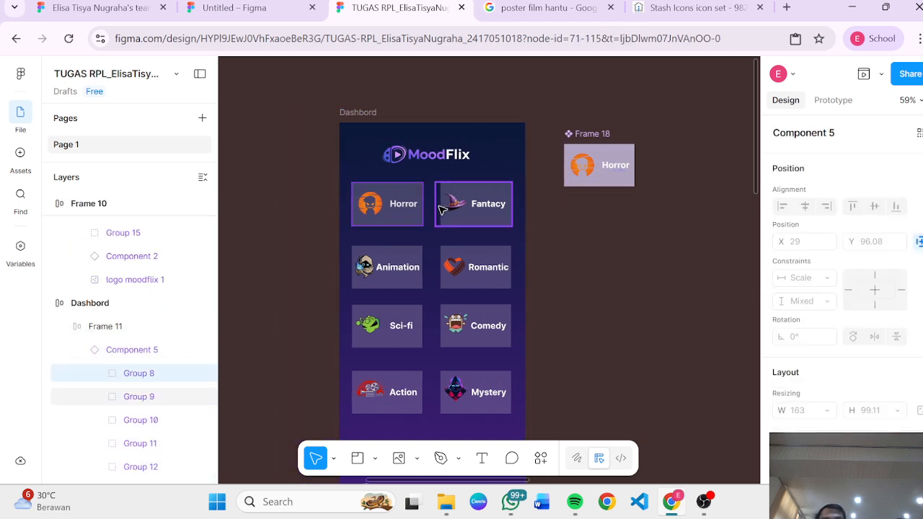
{"action": "left_click", "coordinate": [413, 255]}
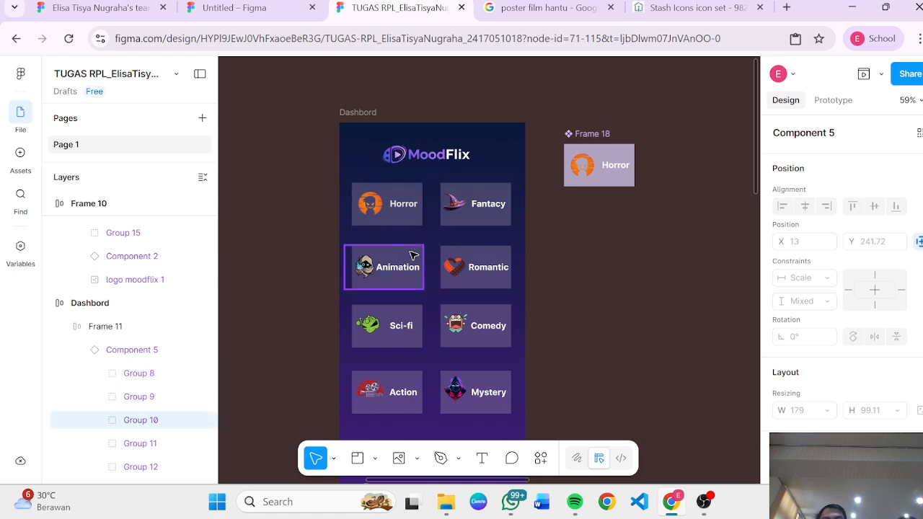
{"action": "left_click", "coordinate": [483, 226]}
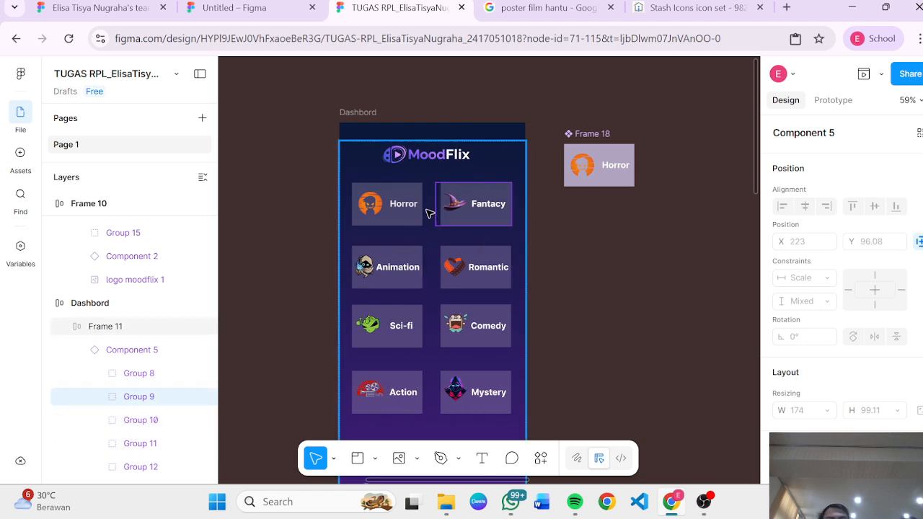
{"action": "left_click", "coordinate": [397, 214]}
{"action": "scroll", "coordinate": [424, 268], "scroll_direction": "up", "scroll_amount": 3}
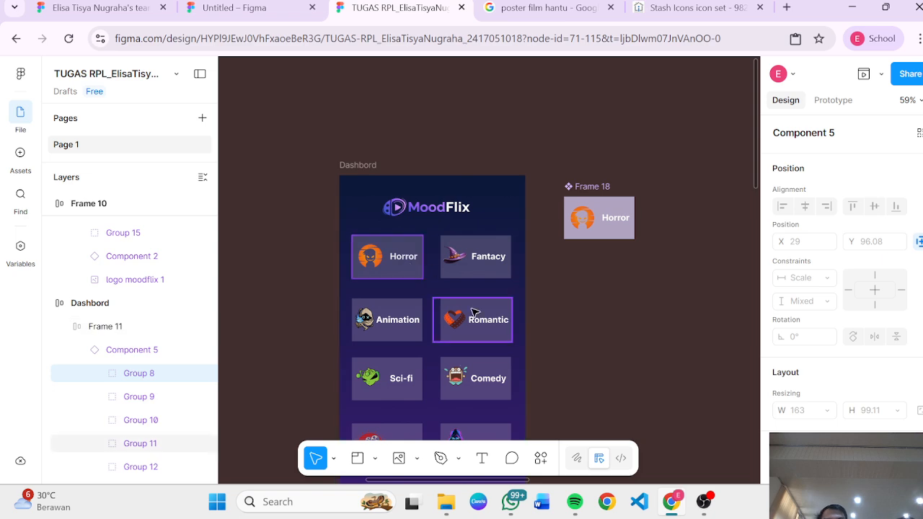
{"action": "left_click", "coordinate": [606, 321]}
{"action": "scroll", "coordinate": [607, 321], "scroll_direction": "down", "scroll_amount": 3}
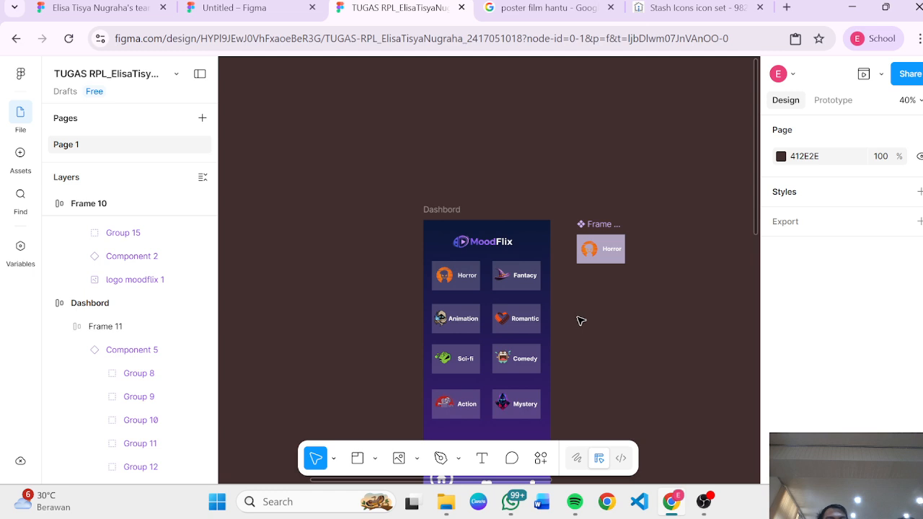
{"action": "left_click", "coordinate": [504, 317]}
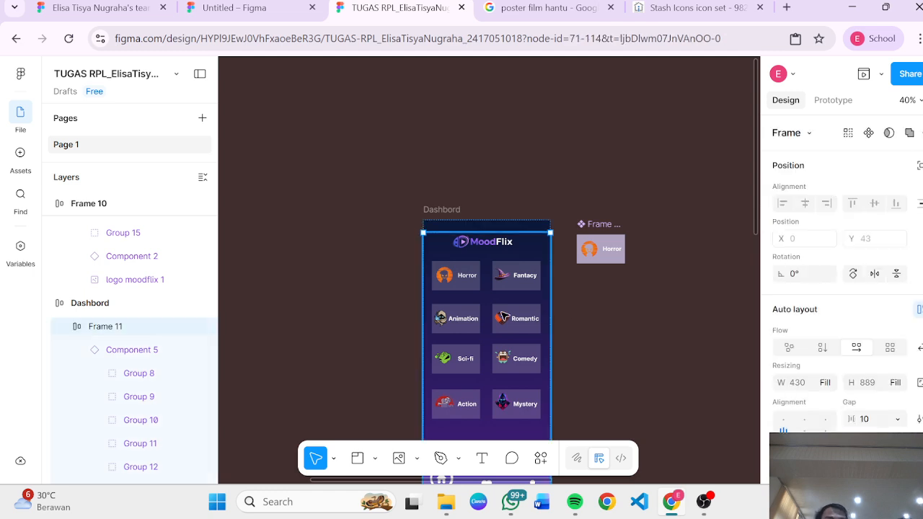
Step: Examine the genre cards on the Dashboard by selecting them in pairs, Horror with Fantasy and Animation with Romantic
{"action": "scroll", "coordinate": [504, 317], "scroll_direction": "up", "scroll_amount": 5}
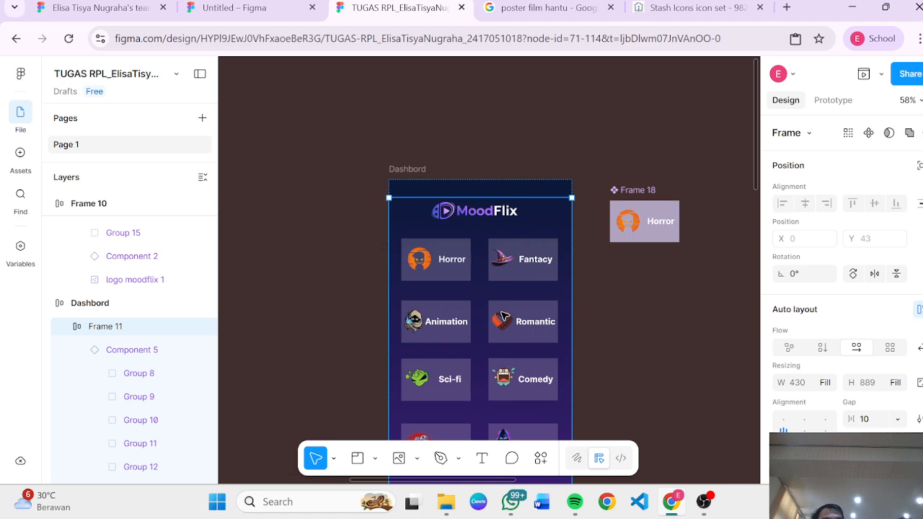
{"action": "left_click", "coordinate": [440, 256]}
{"action": "left_click", "coordinate": [440, 256]}
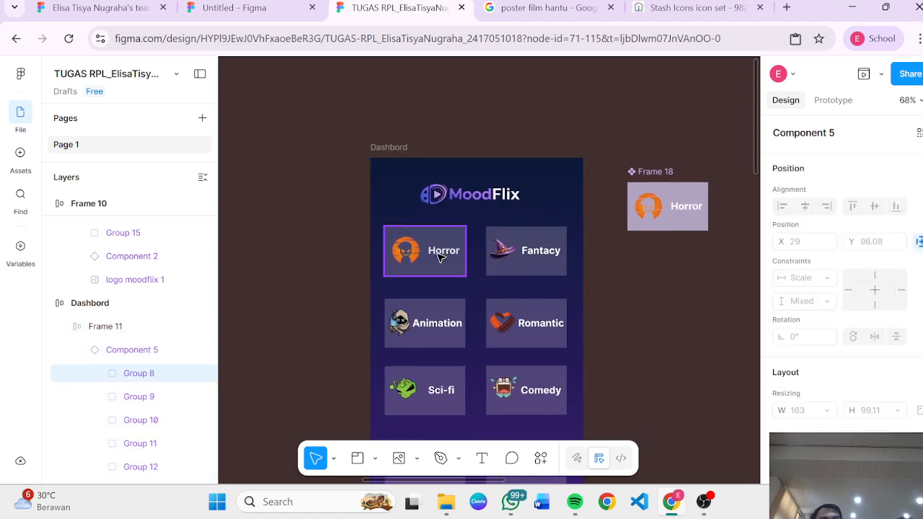
{"action": "left_click", "coordinate": [509, 254], "text": "shift"}
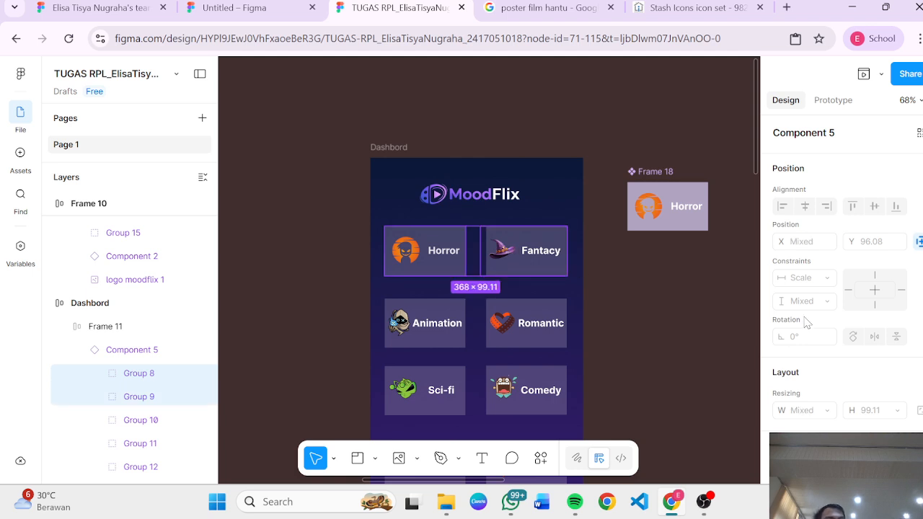
{"action": "left_click", "coordinate": [443, 328]}
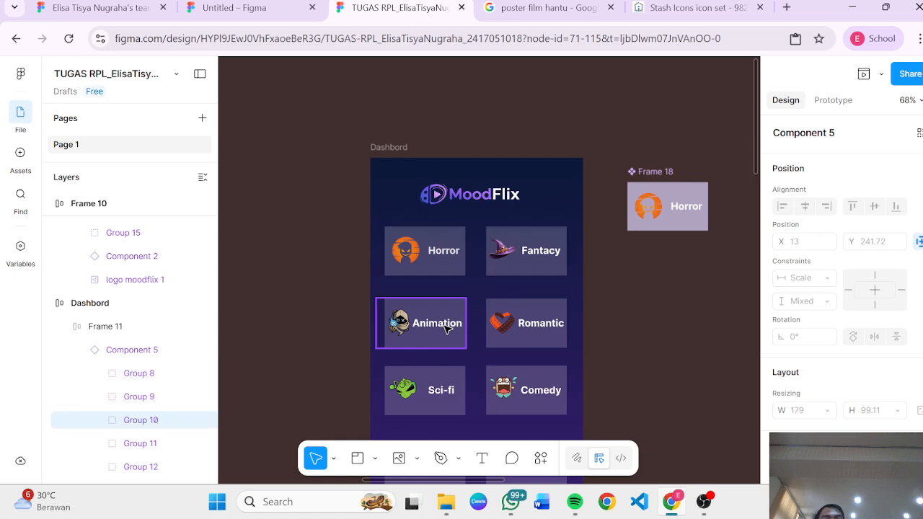
{"action": "left_click", "coordinate": [502, 336], "text": "shift"}
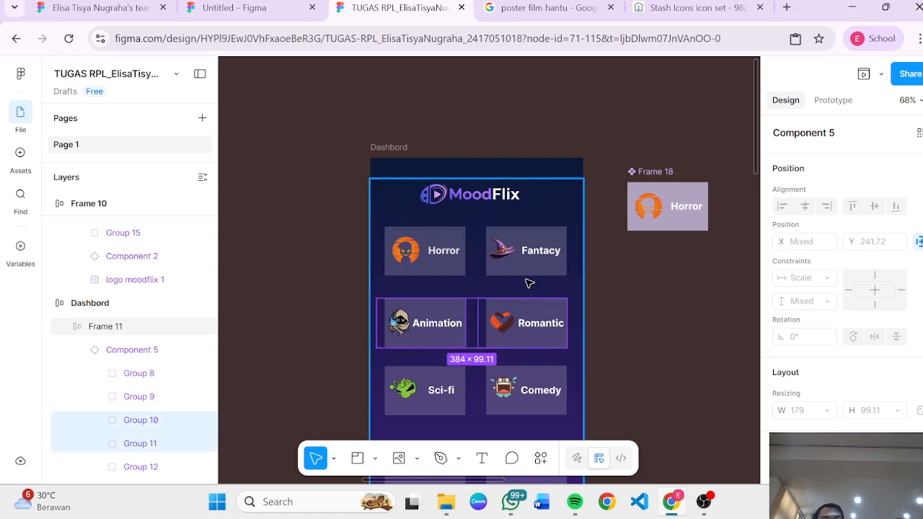
{"action": "scroll", "coordinate": [432, 269], "scroll_direction": "down", "scroll_amount": 4}
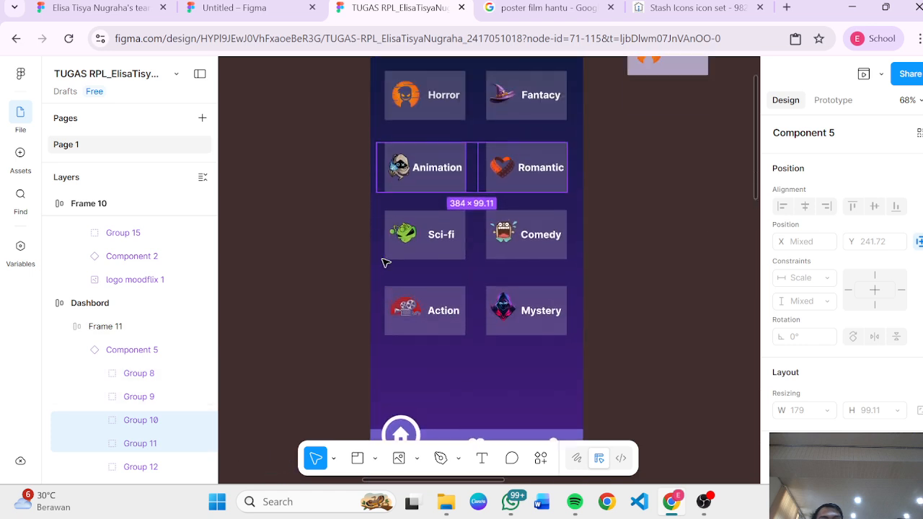
{"action": "scroll", "coordinate": [385, 263], "scroll_direction": "up", "scroll_amount": 3}
{"action": "left_click", "coordinate": [465, 234]}
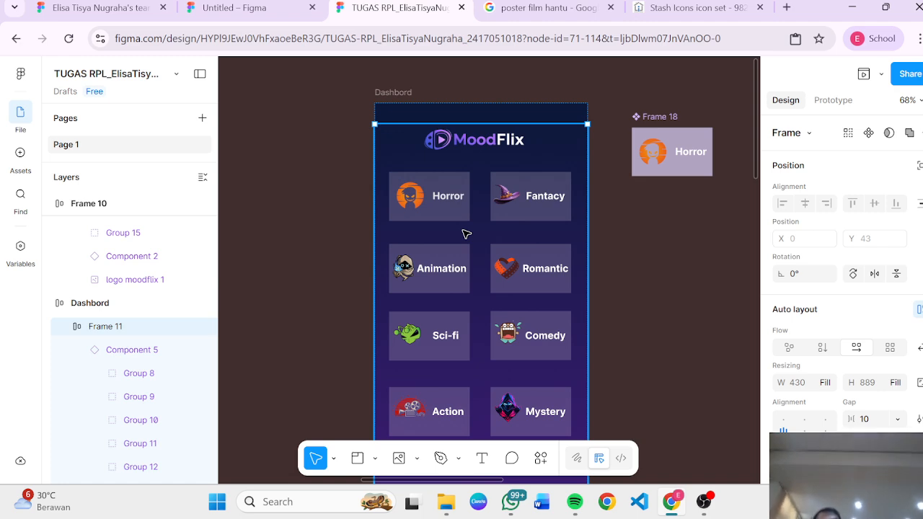
Step: Hide the background rectangle of the Horror card on the Dashboard screen
{"action": "scroll", "coordinate": [491, 273], "scroll_direction": "right", "scroll_amount": 4}
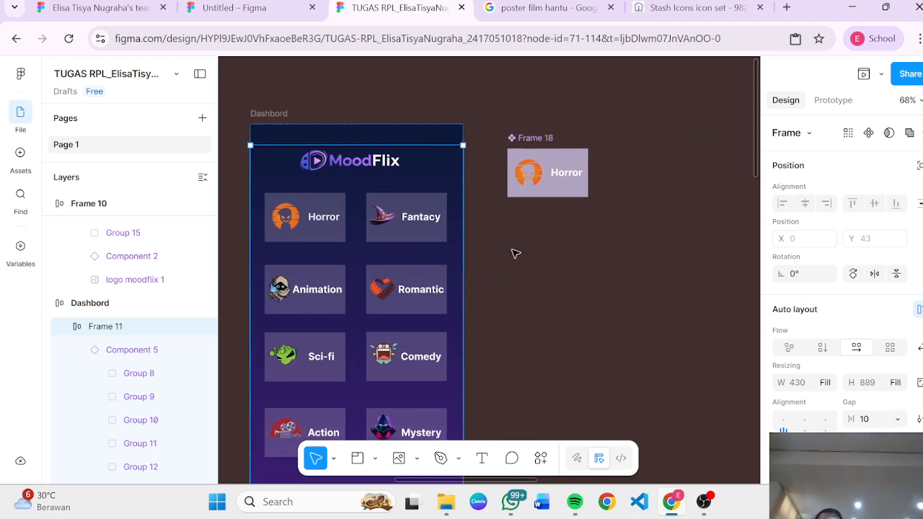
{"action": "left_click", "coordinate": [537, 144]}
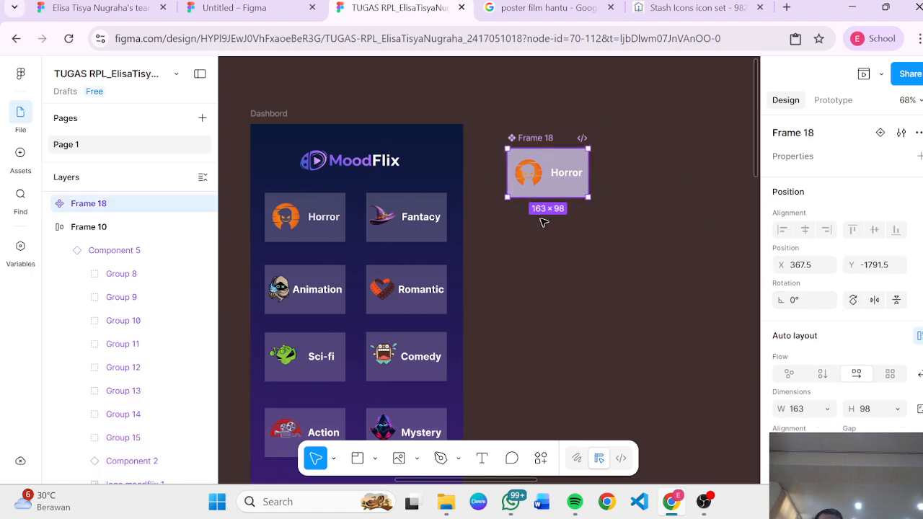
{"action": "left_click", "coordinate": [551, 235]}
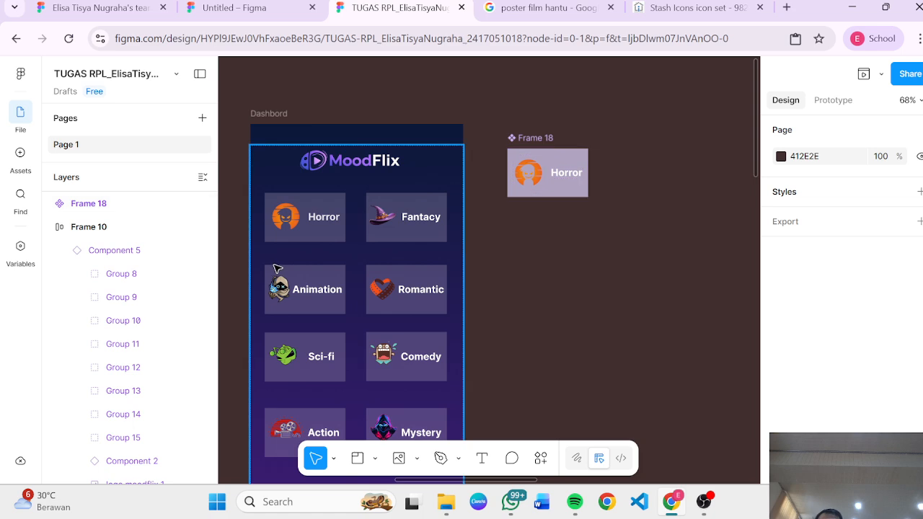
{"action": "left_click", "coordinate": [306, 243]}
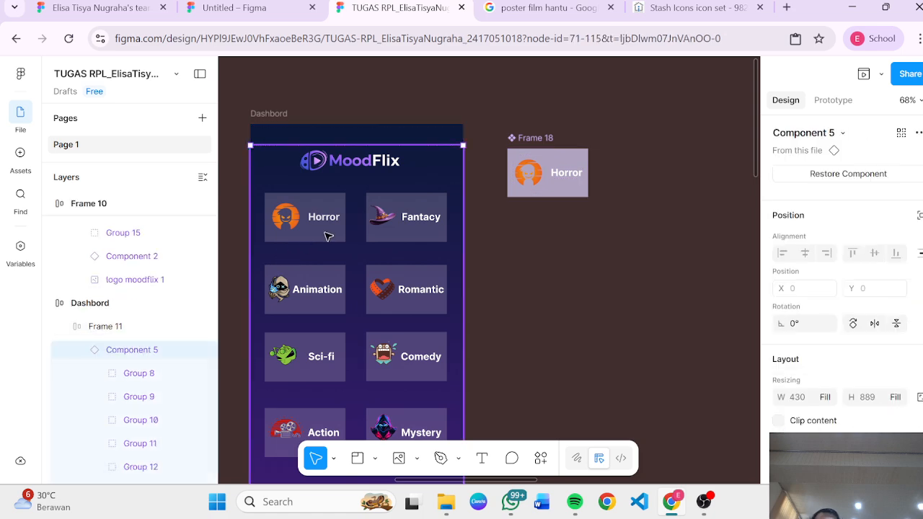
{"action": "left_click", "coordinate": [328, 236]}
{"action": "left_click", "coordinate": [328, 236]}
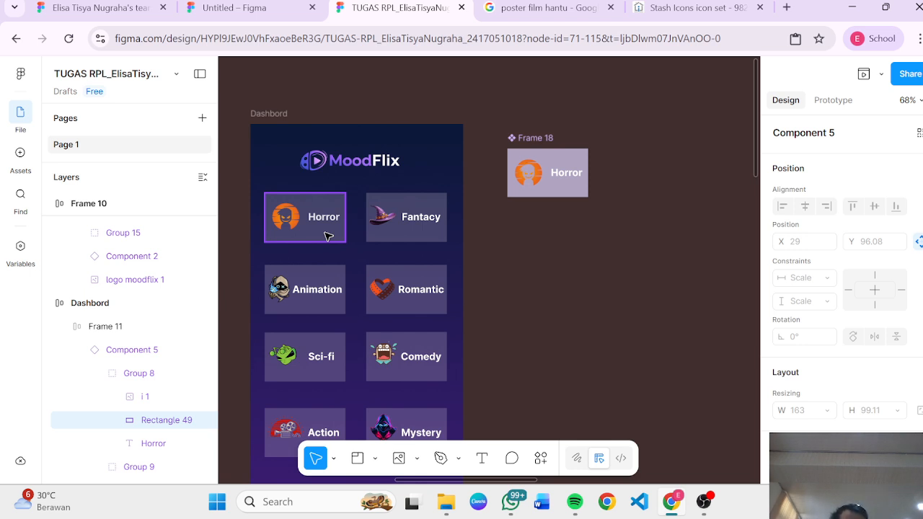
{"action": "key", "text": "ctrl+shift+h"}
Step: Hide the whole Horror card group on the Dashboard screen
{"action": "left_click", "coordinate": [320, 226]}
{"action": "left_click", "coordinate": [333, 220]}
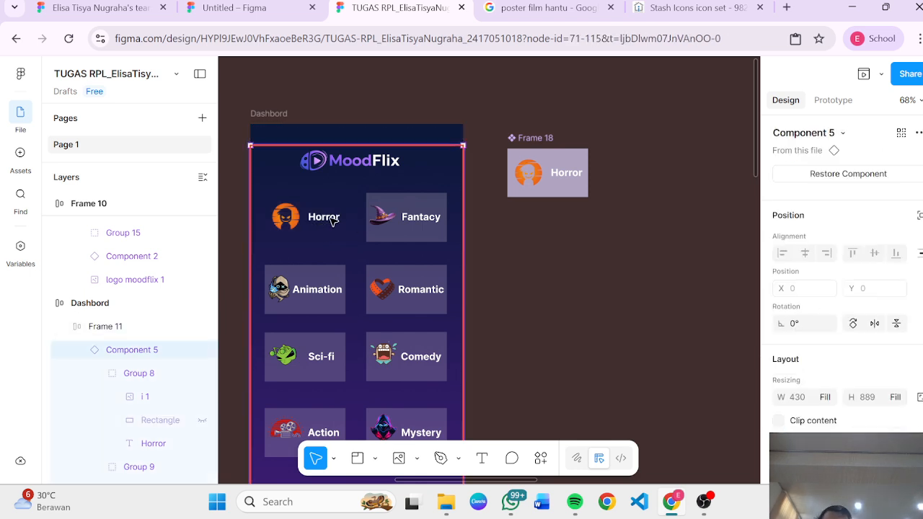
{"action": "left_click", "coordinate": [335, 222]}
{"action": "key", "text": "ctrl+shift+h"}
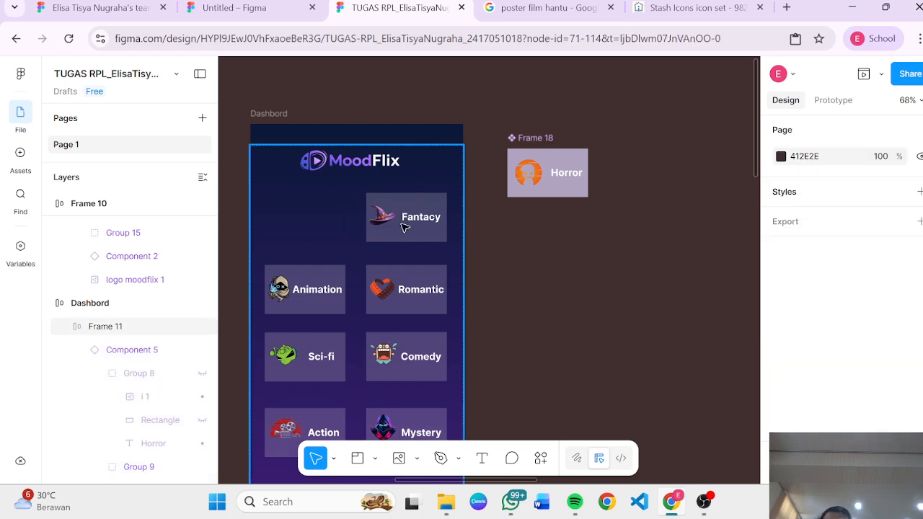
Step: Hide the Fantasy card group on the Dashboard screen
{"action": "left_click", "coordinate": [405, 227]}
{"action": "left_click", "coordinate": [405, 225]}
{"action": "left_click", "coordinate": [404, 226]}
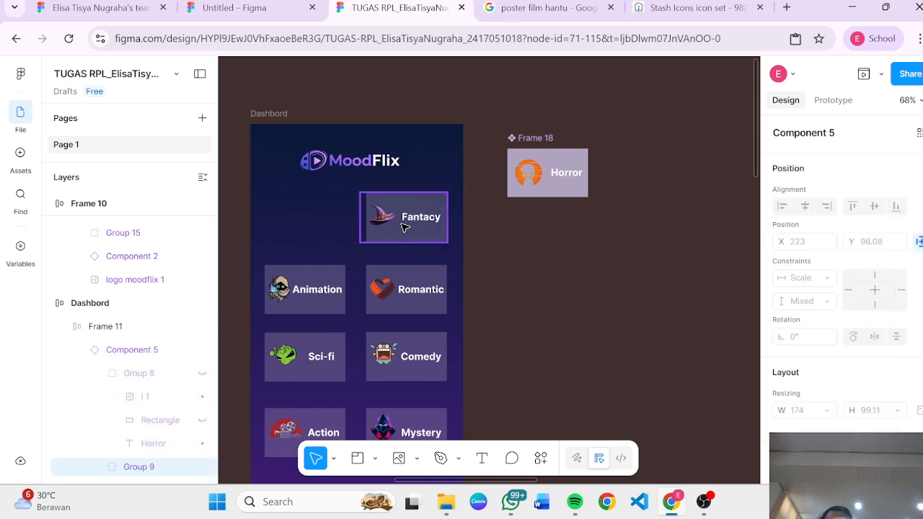
{"action": "key", "text": "ctrl+shift+h"}
{"action": "left_click", "coordinate": [407, 275]}
{"action": "left_click", "coordinate": [407, 275]}
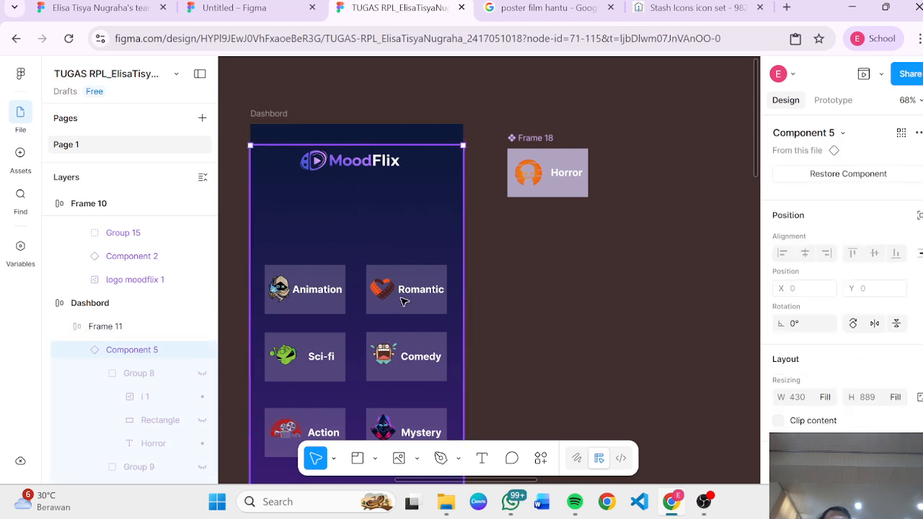
Step: Survey the Sign In and Dashboard screens across the canvas
{"action": "scroll", "coordinate": [403, 302], "scroll_direction": "left", "scroll_amount": 10}
{"action": "scroll", "coordinate": [404, 301], "scroll_direction": "down", "scroll_amount": 5}
{"action": "scroll", "coordinate": [404, 301], "scroll_direction": "down", "scroll_amount": 5}
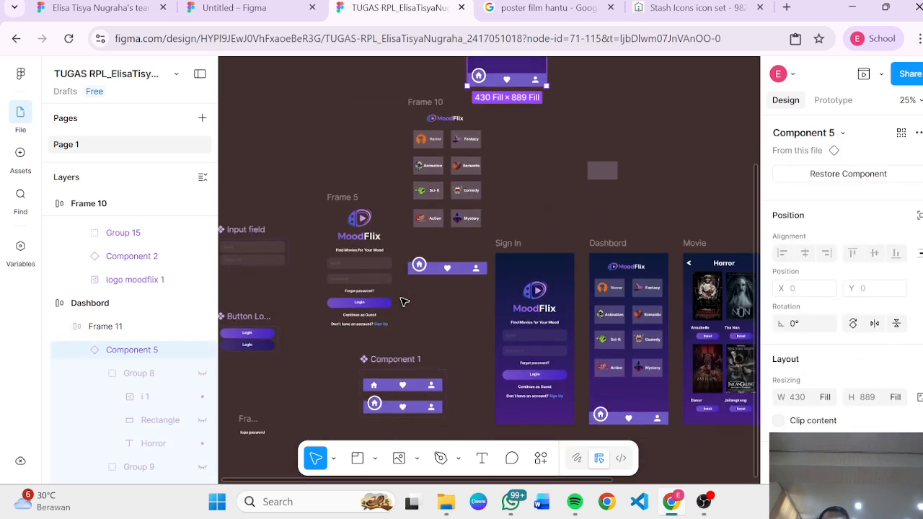
{"action": "scroll", "coordinate": [403, 302], "scroll_direction": "up", "scroll_amount": 4}
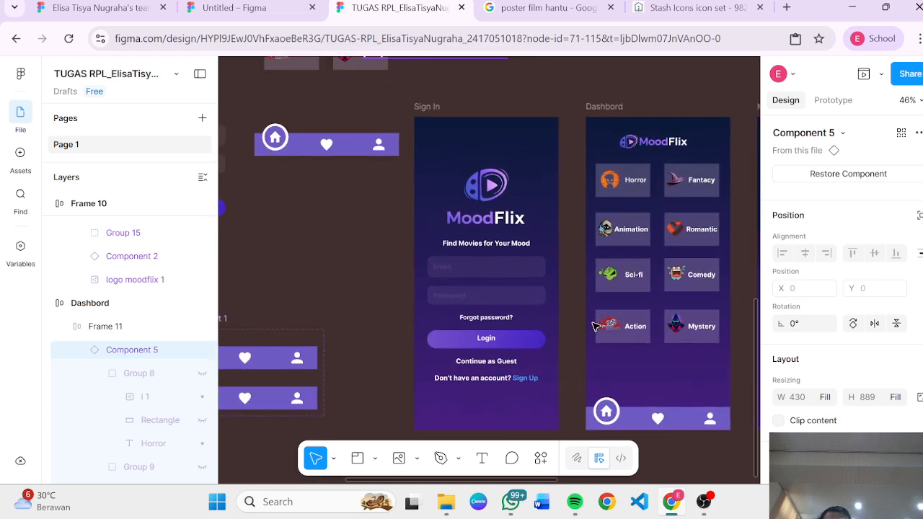
{"action": "scroll", "coordinate": [593, 327], "scroll_direction": "down", "scroll_amount": 2}
{"action": "scroll", "coordinate": [593, 326], "scroll_direction": "right", "scroll_amount": 2}
{"action": "scroll", "coordinate": [592, 327], "scroll_direction": "up", "scroll_amount": 1}
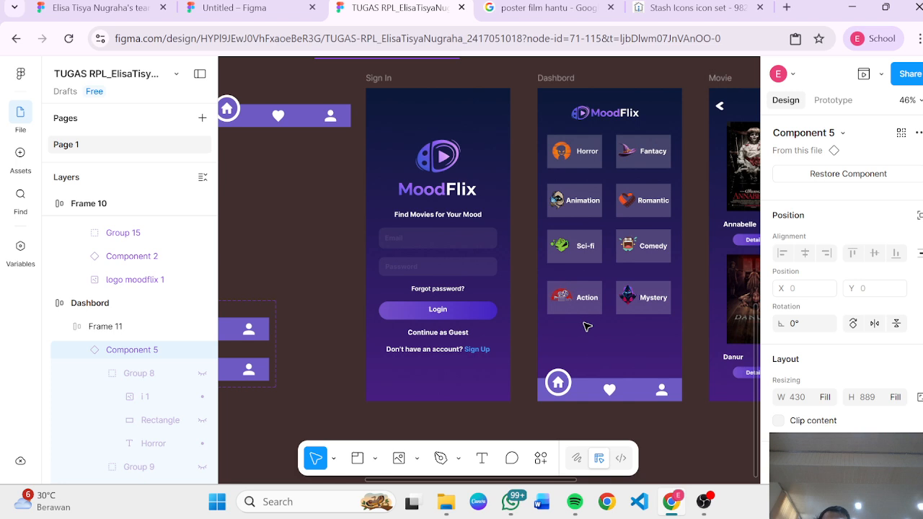
{"action": "scroll", "coordinate": [453, 290], "scroll_direction": "up", "scroll_amount": 2}
{"action": "scroll", "coordinate": [454, 290], "scroll_direction": "up", "scroll_amount": 2}
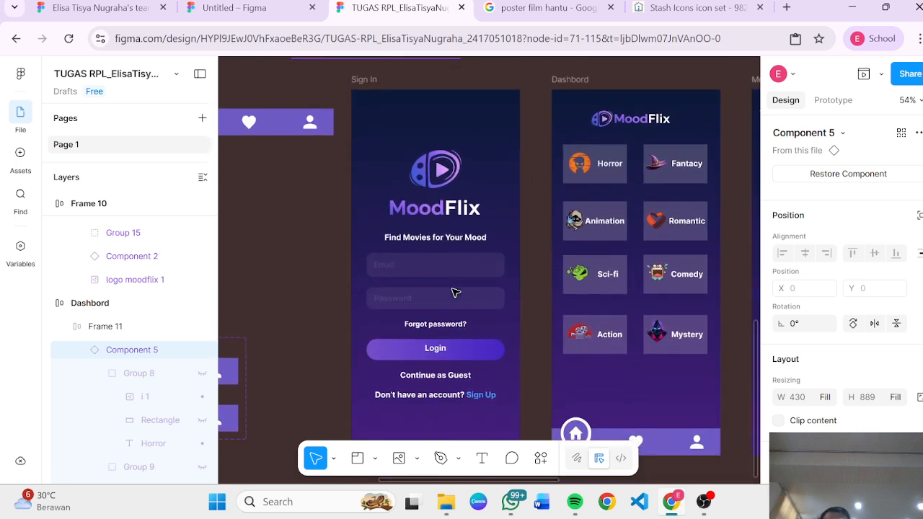
{"action": "scroll", "coordinate": [454, 292], "scroll_direction": "down", "scroll_amount": 1}
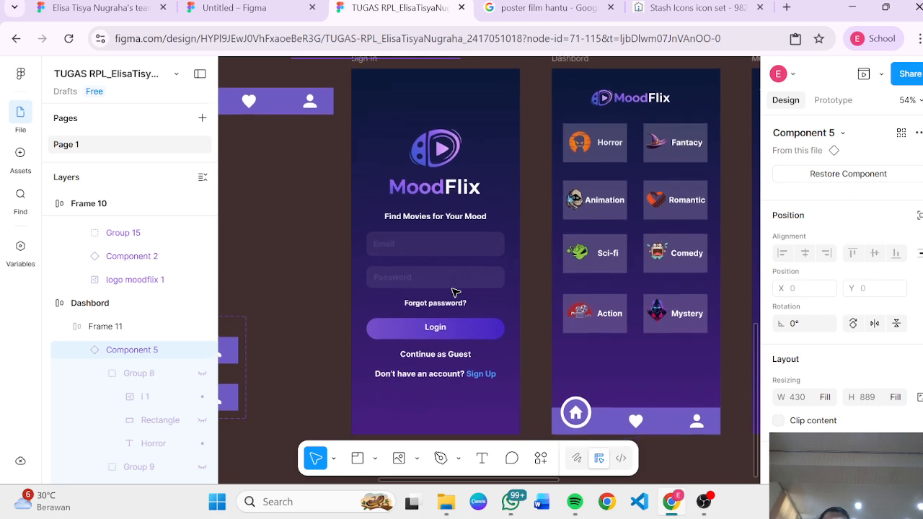
{"action": "scroll", "coordinate": [455, 292], "scroll_direction": "down", "scroll_amount": 1}
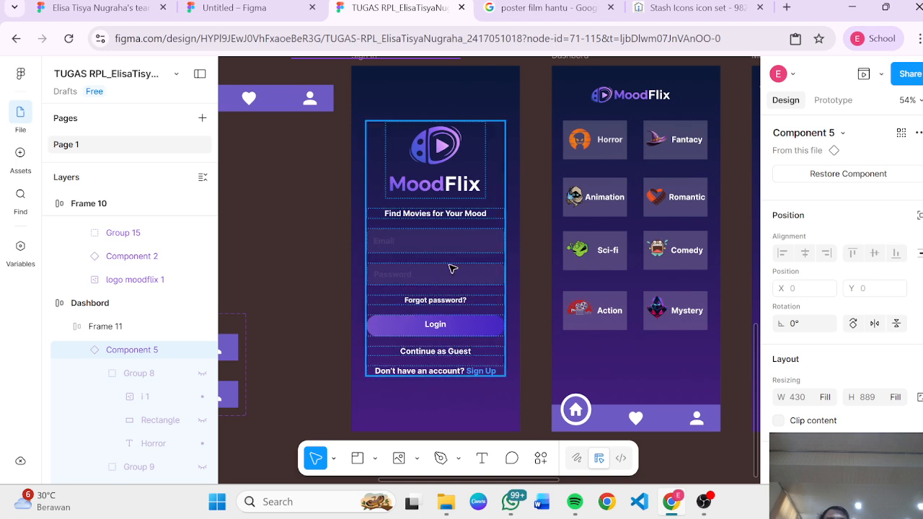
Step: Inspect the Sign In screen's layers, including its login button, password field and content frame
{"action": "left_click", "coordinate": [451, 271]}
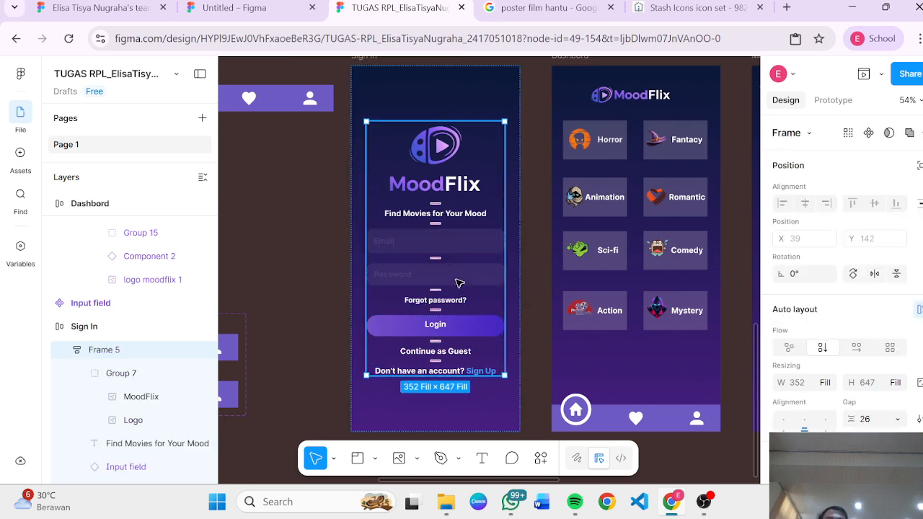
{"action": "left_click", "coordinate": [482, 330]}
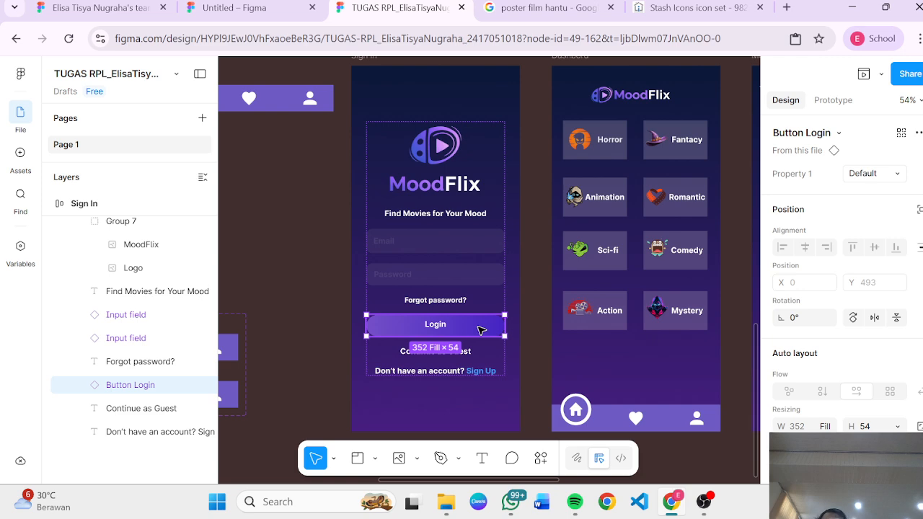
{"action": "scroll", "coordinate": [470, 328], "scroll_direction": "up", "scroll_amount": 1}
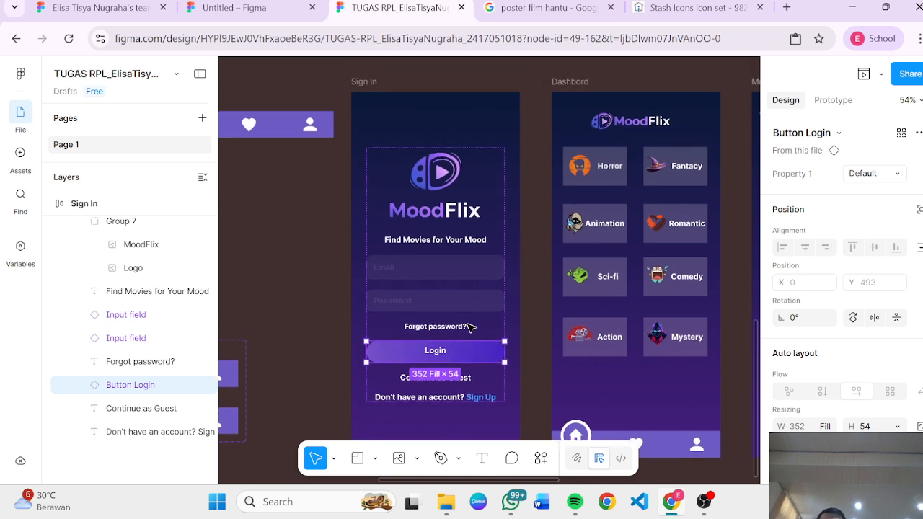
{"action": "left_click", "coordinate": [474, 307]}
{"action": "scroll", "coordinate": [727, 457], "scroll_direction": "down", "scroll_amount": 5}
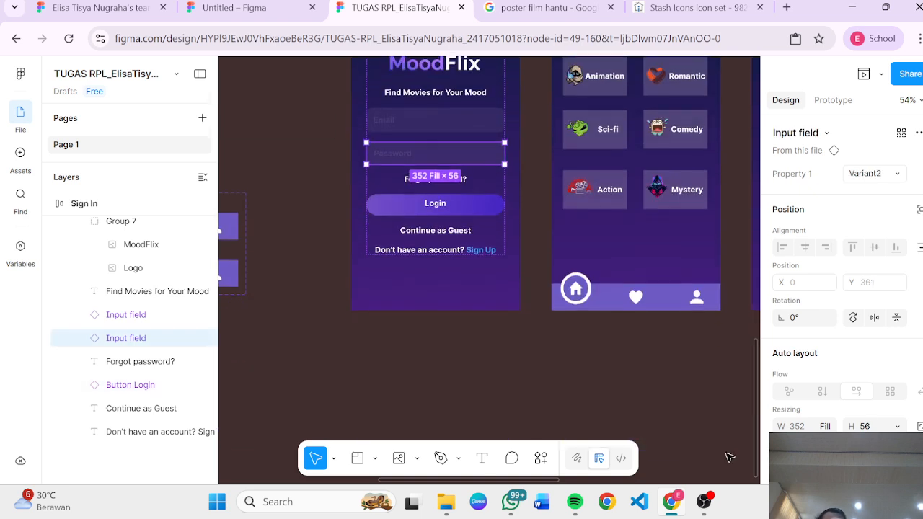
{"action": "scroll", "coordinate": [837, 325], "scroll_direction": "down", "scroll_amount": 2}
{"action": "scroll", "coordinate": [632, 301], "scroll_direction": "up", "scroll_amount": 5}
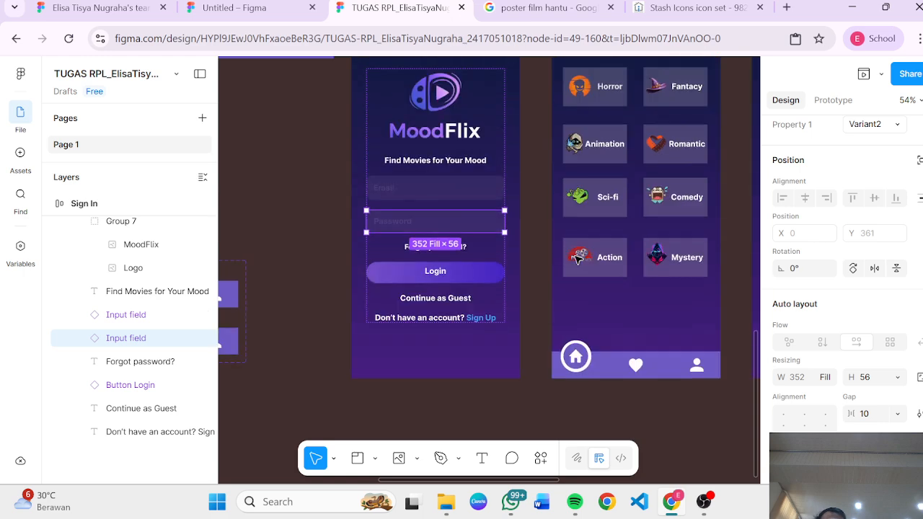
{"action": "left_click", "coordinate": [500, 178]}
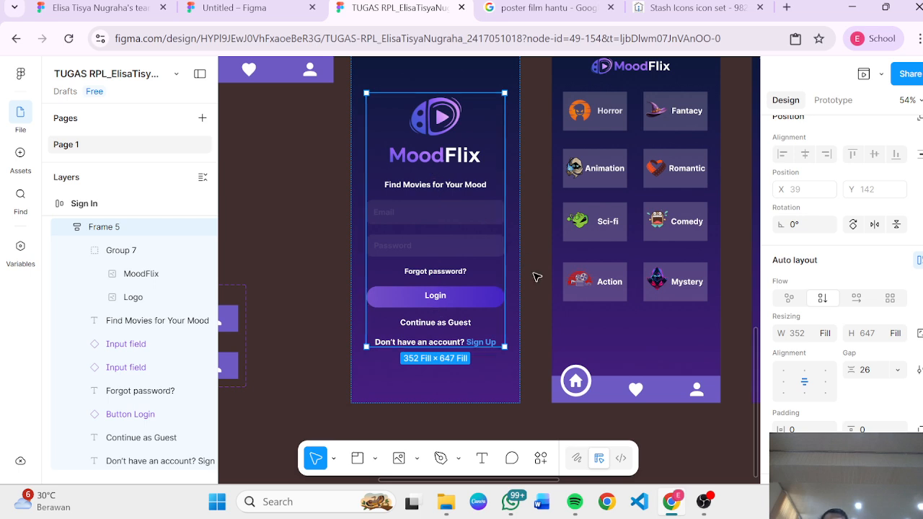
{"action": "left_click", "coordinate": [515, 257]}
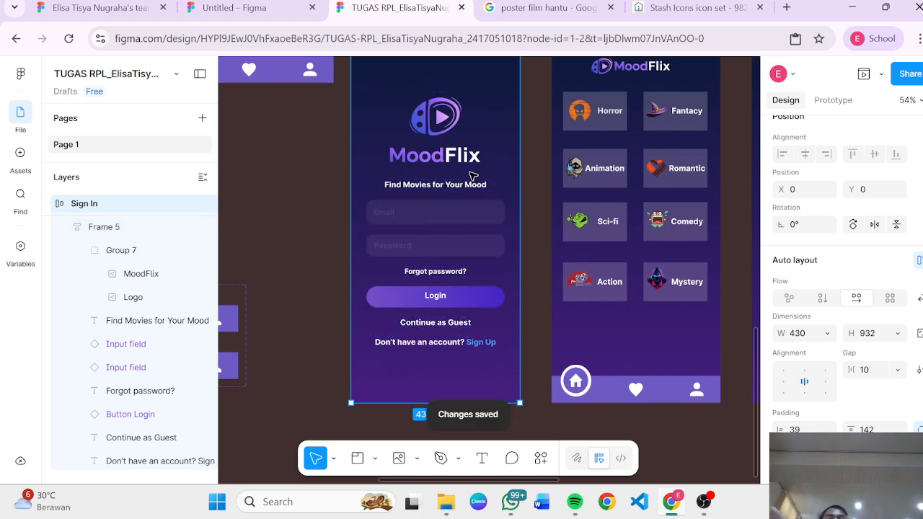
{"action": "left_click", "coordinate": [431, 186]}
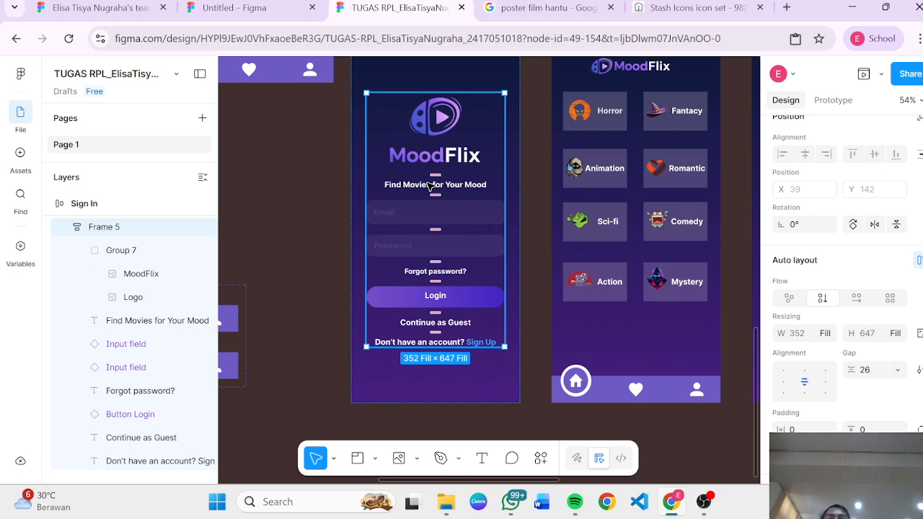
Step: Return to the Dashboard screen and select the Animation card
{"action": "scroll", "coordinate": [429, 186], "scroll_direction": "up", "scroll_amount": 5}
{"action": "scroll", "coordinate": [429, 186], "scroll_direction": "down", "scroll_amount": 2, "text": "ctrl"}
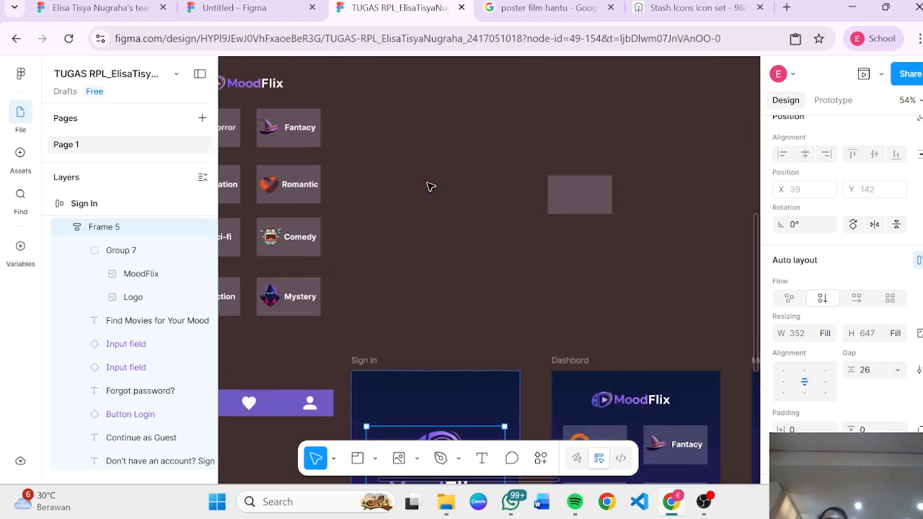
{"action": "scroll", "coordinate": [430, 187], "scroll_direction": "up", "scroll_amount": 7}
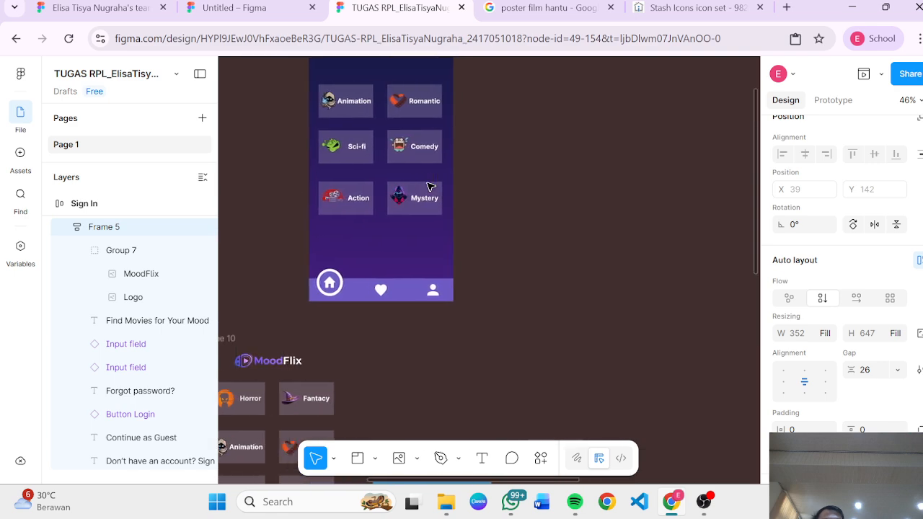
{"action": "scroll", "coordinate": [431, 187], "scroll_direction": "right", "scroll_amount": 1}
{"action": "scroll", "coordinate": [431, 187], "scroll_direction": "down", "scroll_amount": 1}
{"action": "left_click", "coordinate": [295, 312]}
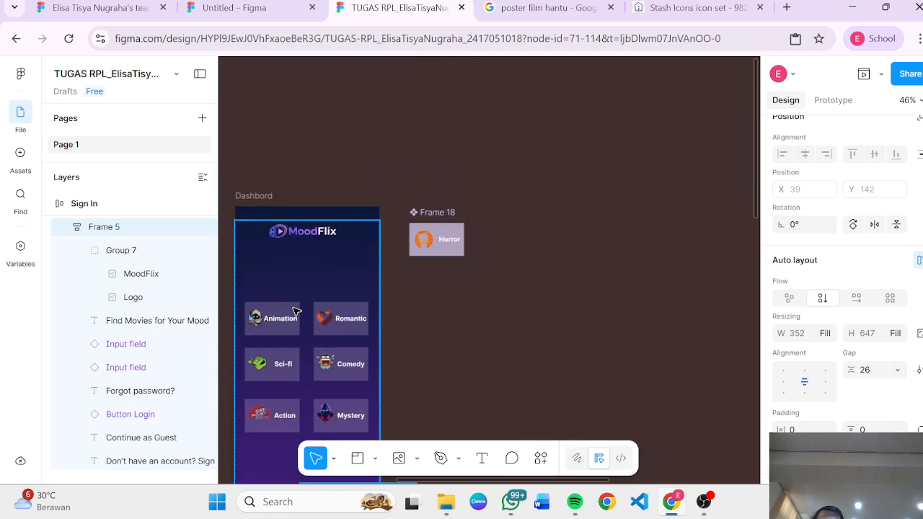
{"action": "scroll", "coordinate": [292, 310], "scroll_direction": "down", "scroll_amount": 2}
{"action": "scroll", "coordinate": [292, 311], "scroll_direction": "left", "scroll_amount": 3}
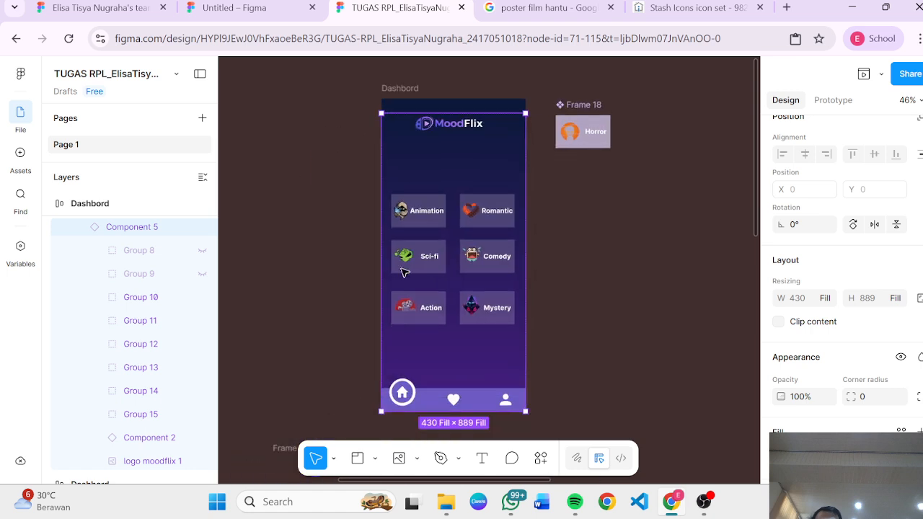
{"action": "left_click", "coordinate": [438, 204]}
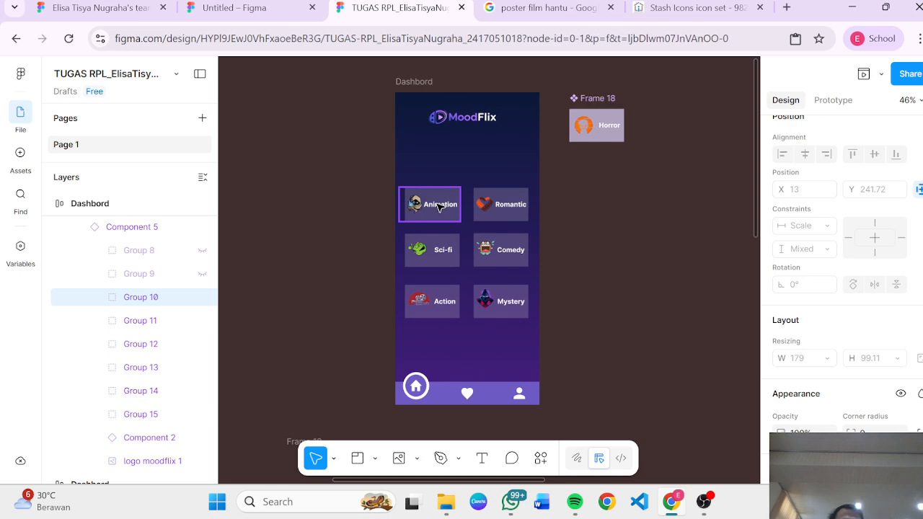
Step: Hide the Animation and Romantic genre cards on the Dashboard screen
{"action": "key", "text": "ctrl+shift+h"}
{"action": "left_click", "coordinate": [489, 210]}
{"action": "double_click", "coordinate": [490, 209]}
{"action": "key", "text": "Delete"}
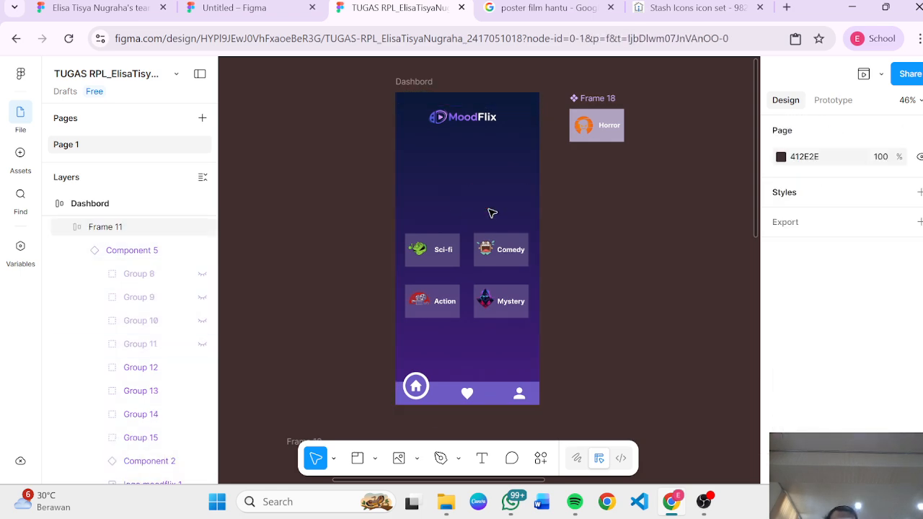
Step: Hide the Comedy and Sci-fi genre cards on the Dashboard screen
{"action": "double_click", "coordinate": [493, 249]}
{"action": "double_click", "coordinate": [493, 249]}
{"action": "key", "text": "ctrl+shift+h"}
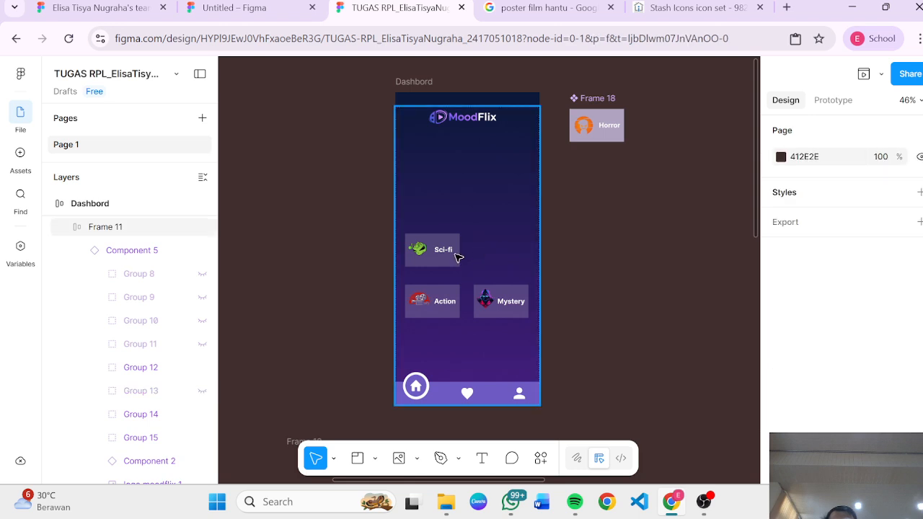
{"action": "double_click", "coordinate": [455, 257]}
{"action": "key", "text": "ctrl+shift+h"}
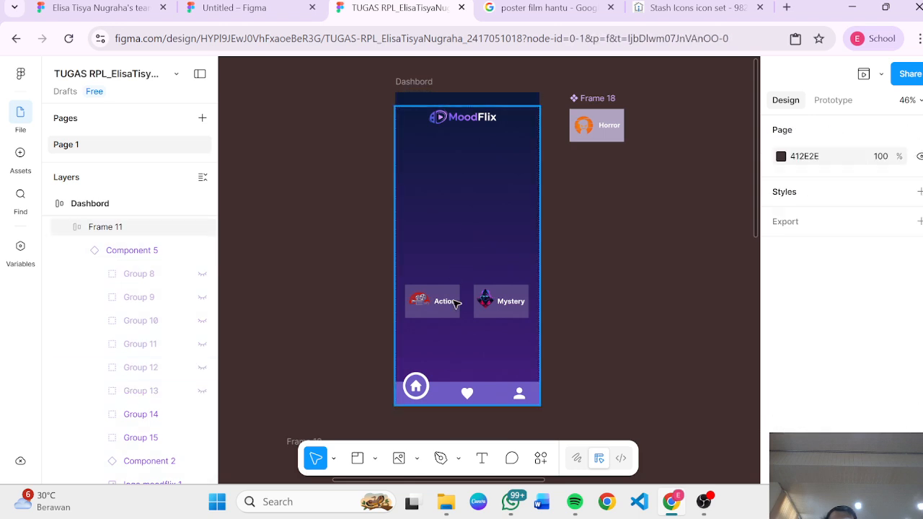
Step: Hide the Action and Mystery genre cards, leaving the card area empty
{"action": "left_click", "coordinate": [455, 309]}
{"action": "left_click", "coordinate": [455, 310]}
{"action": "double_click", "coordinate": [454, 310]}
{"action": "key", "text": "ctrl+shift+h"}
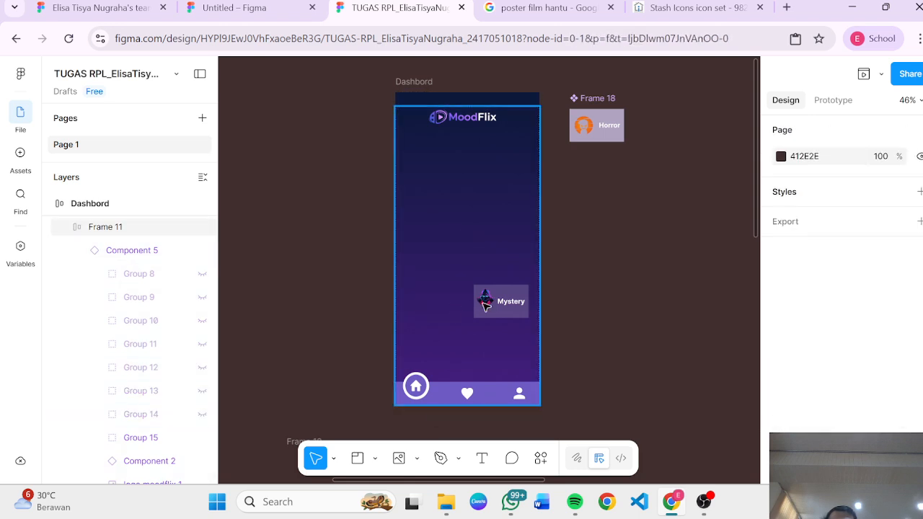
{"action": "left_click", "coordinate": [513, 301]}
{"action": "left_click", "coordinate": [514, 302]}
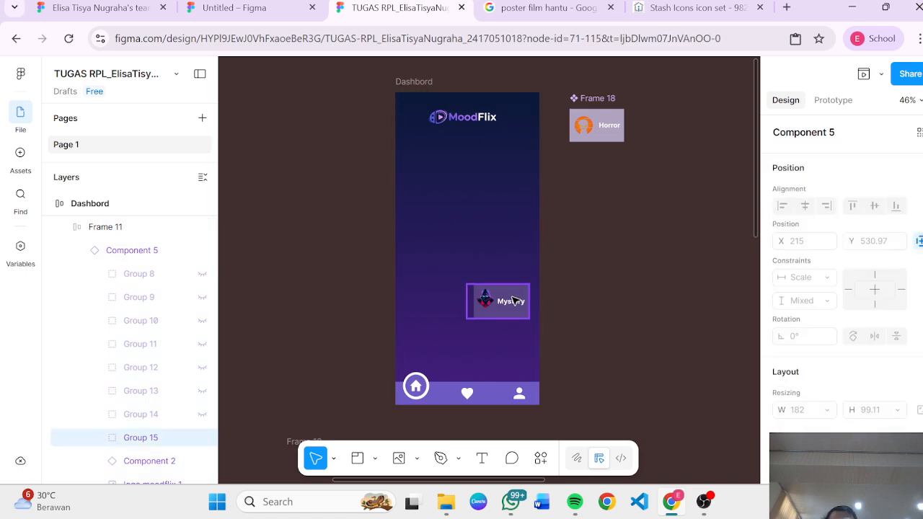
{"action": "key", "text": "ctrl+shift+h"}
Step: Detach the Component 5 card-group instance inside the Dashboard's content frame
{"action": "left_click", "coordinate": [593, 126]}
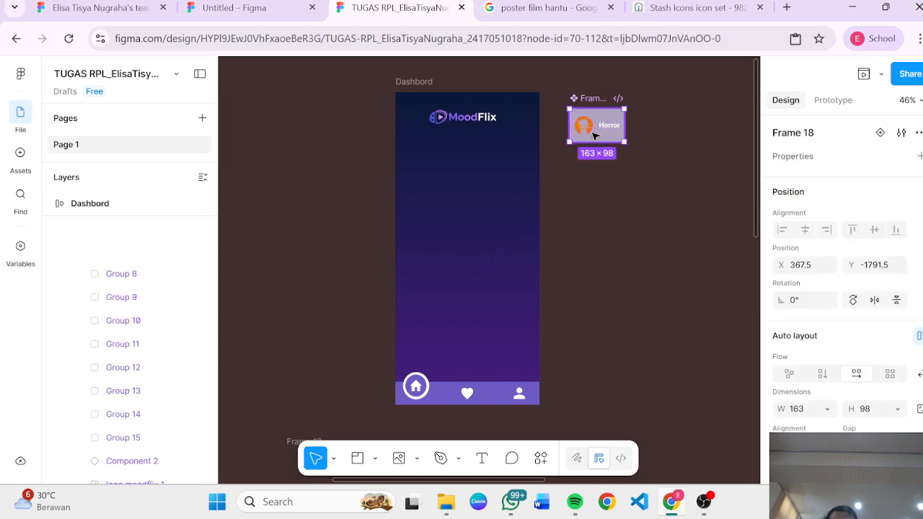
{"action": "left_click", "coordinate": [450, 170]}
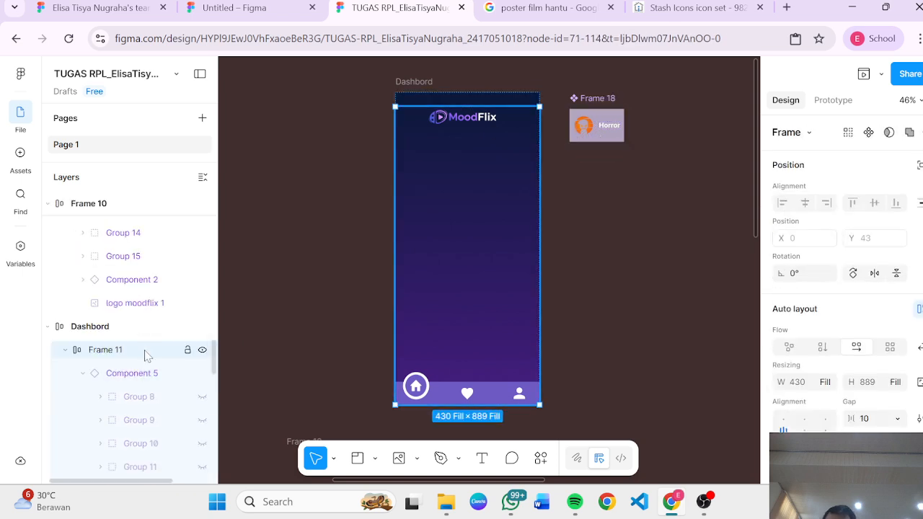
{"action": "left_click", "coordinate": [151, 383]}
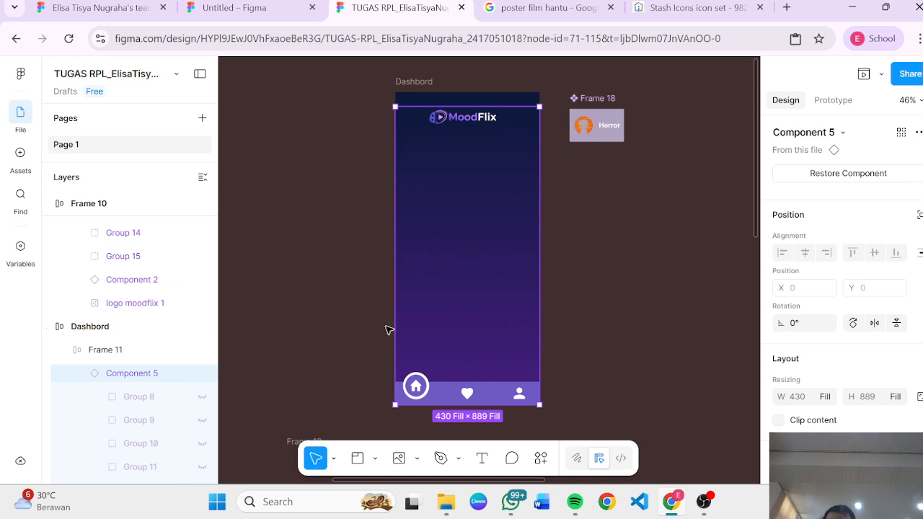
{"action": "right_click", "coordinate": [444, 299]}
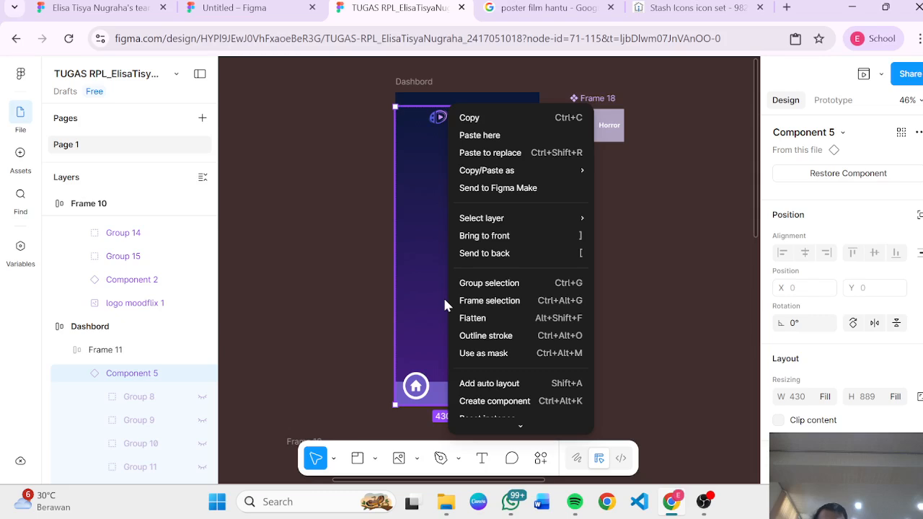
{"action": "scroll", "coordinate": [525, 339], "scroll_direction": "down", "scroll_amount": 3}
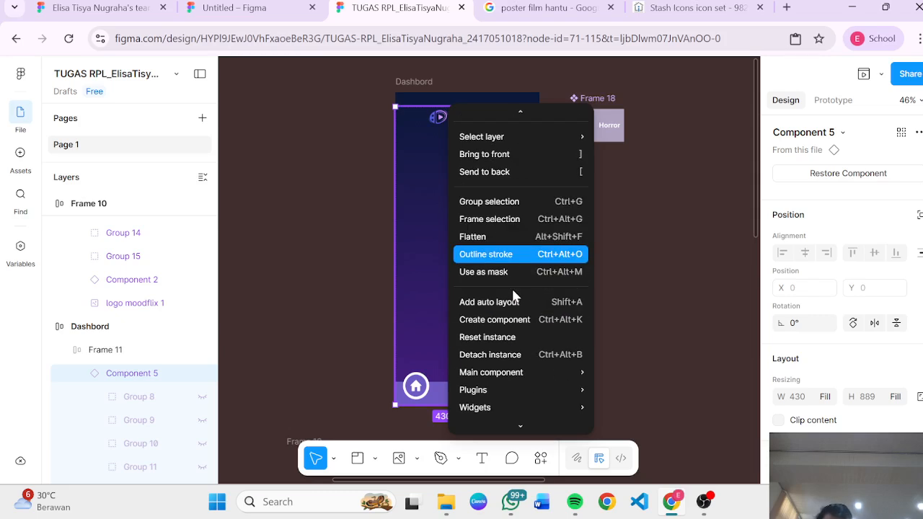
{"action": "scroll", "coordinate": [525, 331], "scroll_direction": "up", "scroll_amount": 1}
{"action": "scroll", "coordinate": [529, 330], "scroll_direction": "down", "scroll_amount": 1}
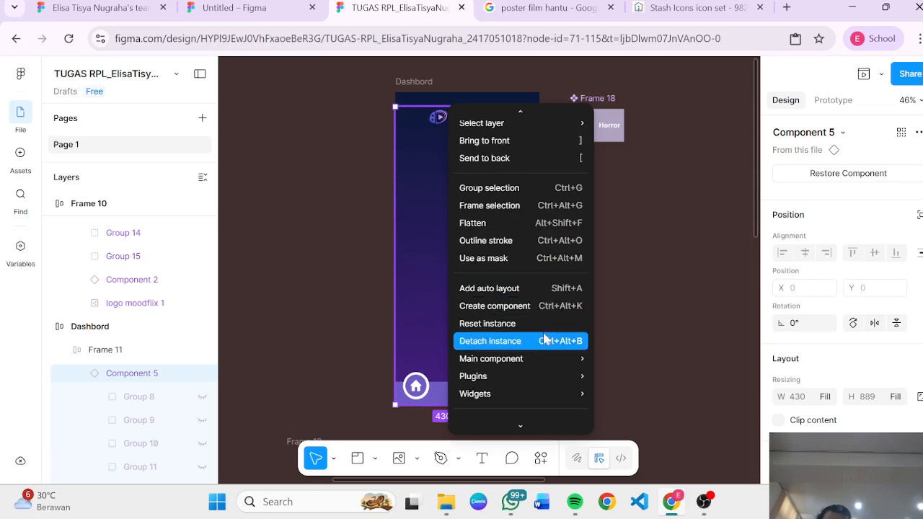
{"action": "left_click", "coordinate": [545, 339]}
{"action": "left_click", "coordinate": [606, 274]}
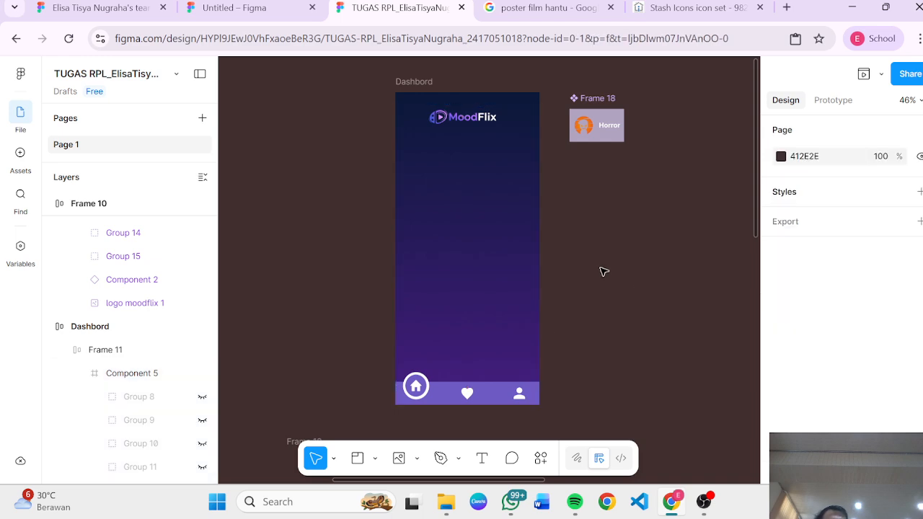
Step: Place an instance of the Horror card near the top-left of the Dashboard screen's content frame
{"action": "left_click", "coordinate": [496, 218]}
{"action": "left_click", "coordinate": [563, 259]}
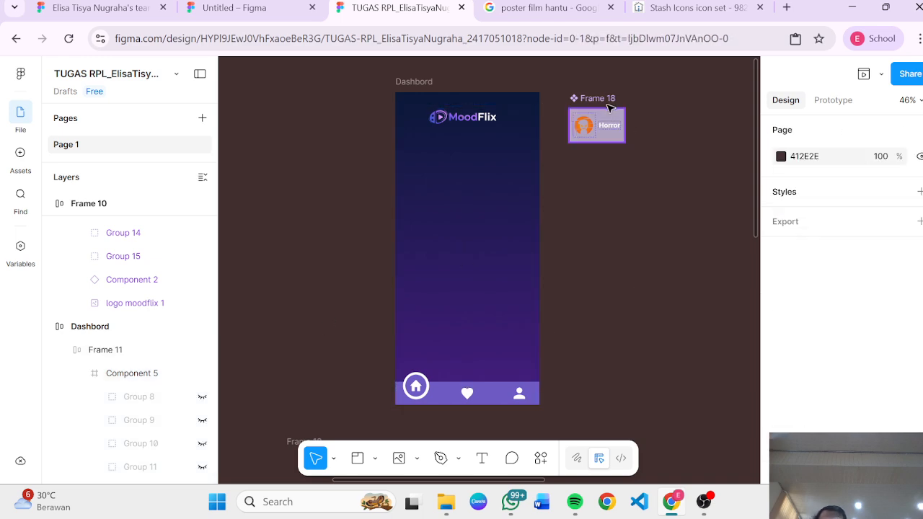
{"action": "left_click", "coordinate": [594, 141]}
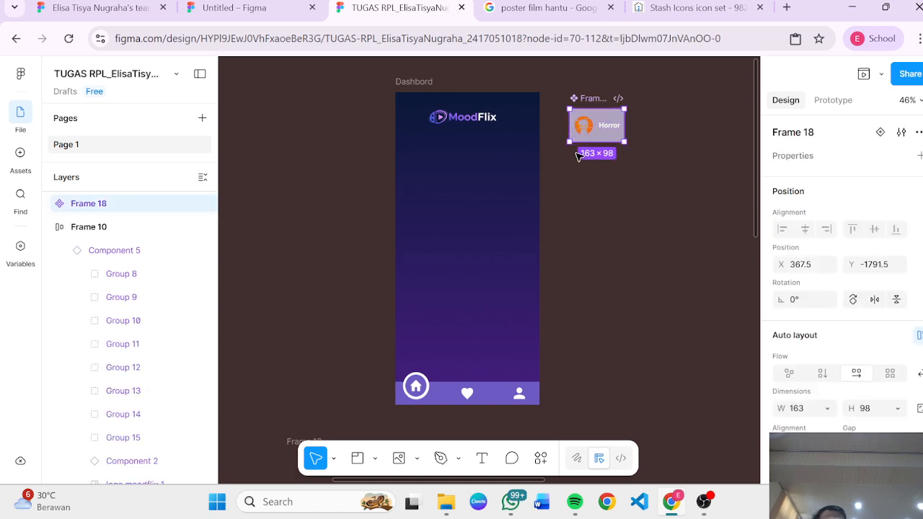
{"action": "left_click", "coordinate": [486, 169]}
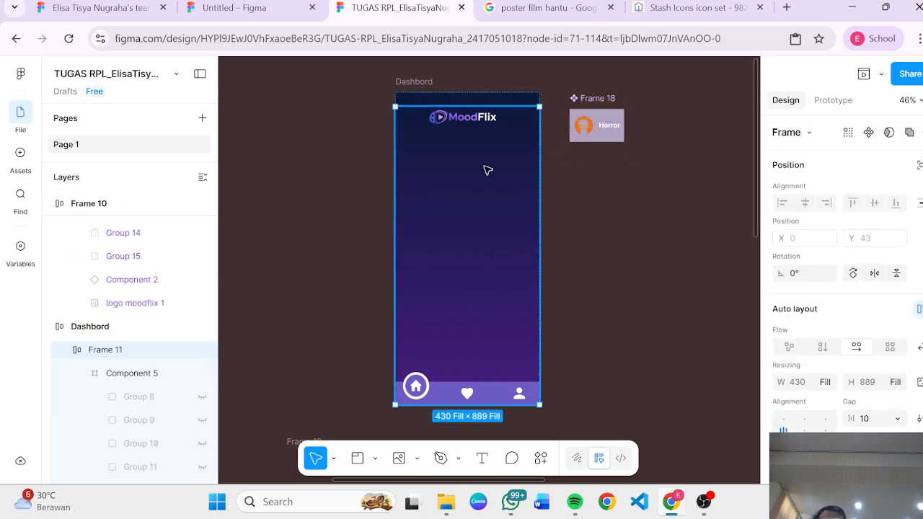
{"action": "left_click", "coordinate": [601, 126]}
{"action": "left_click_drag", "start_coordinate": [602, 126], "coordinate": [457, 170]}
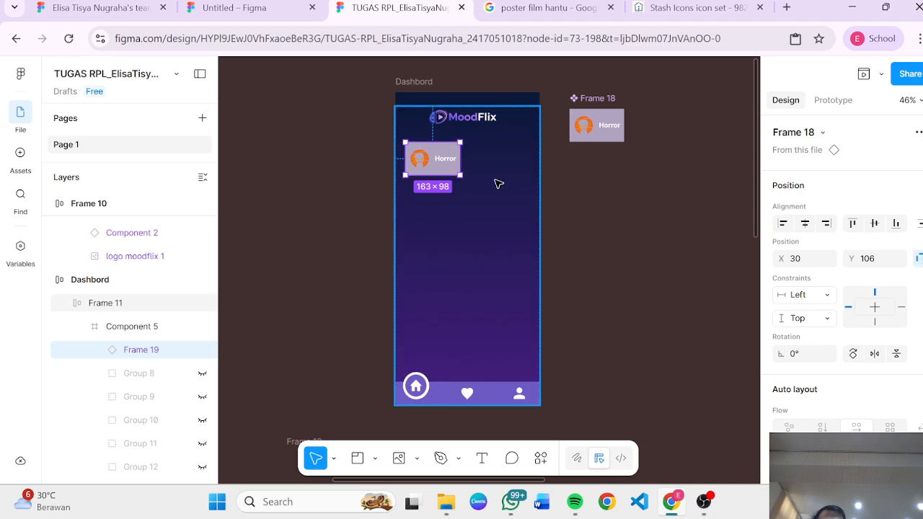
Step: Delete the Dashboard screen's content frame, leaving only the gradient background
{"action": "left_click", "coordinate": [498, 184]}
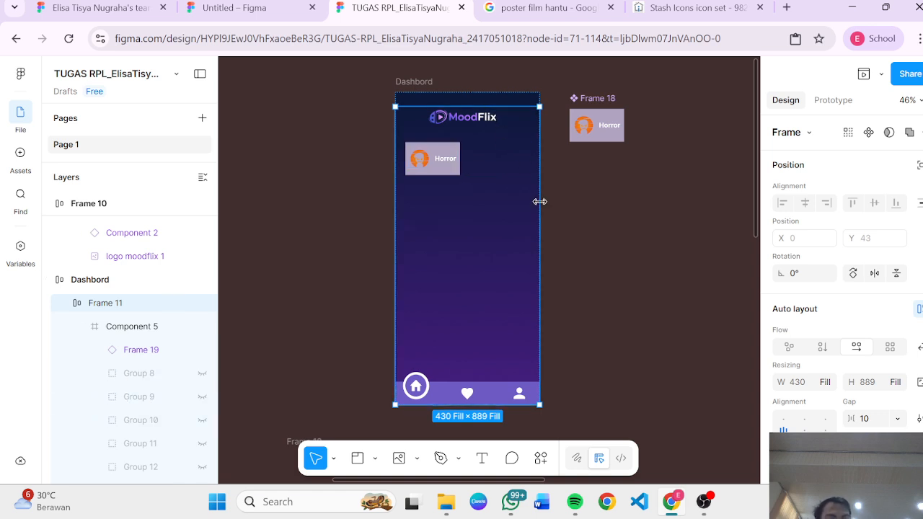
{"action": "key", "text": "Delete"}
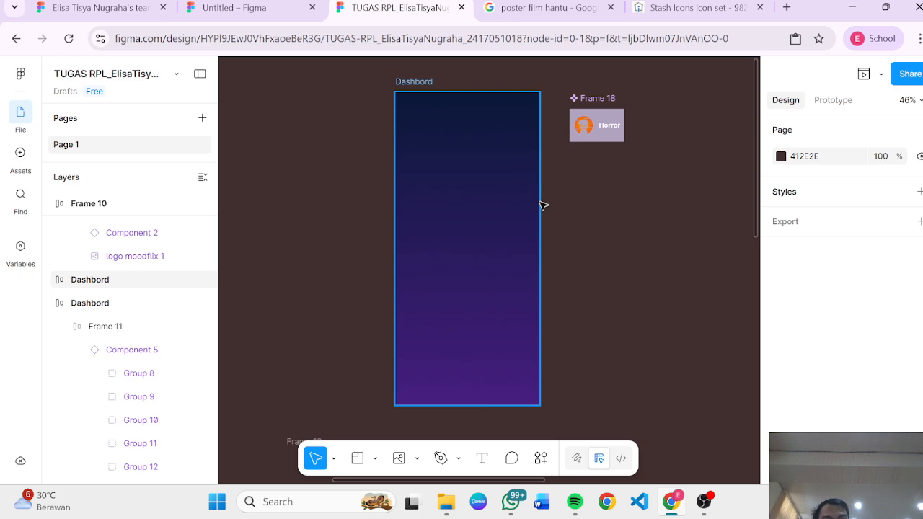
Step: Place a Horror card instance inside the Dashboard screen and move it to the middle
{"action": "left_click", "coordinate": [482, 209]}
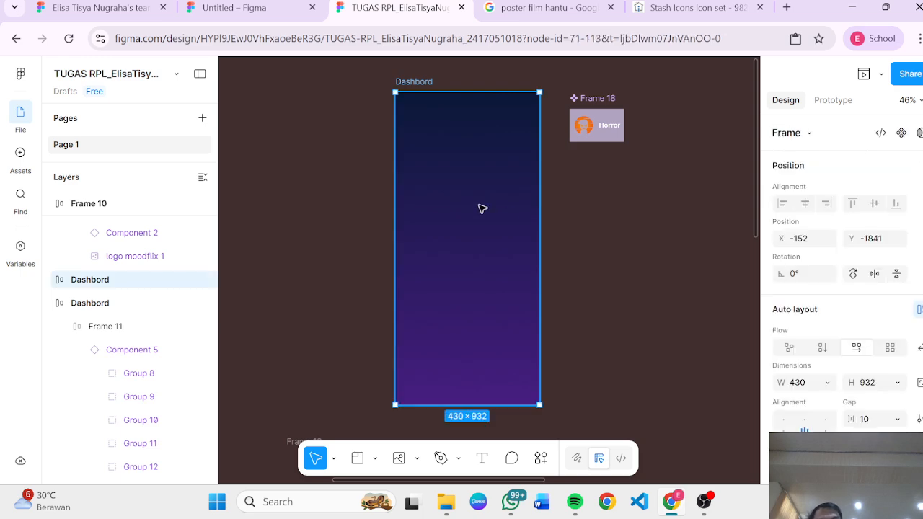
{"action": "left_click", "coordinate": [587, 227]}
{"action": "left_click", "coordinate": [466, 241]}
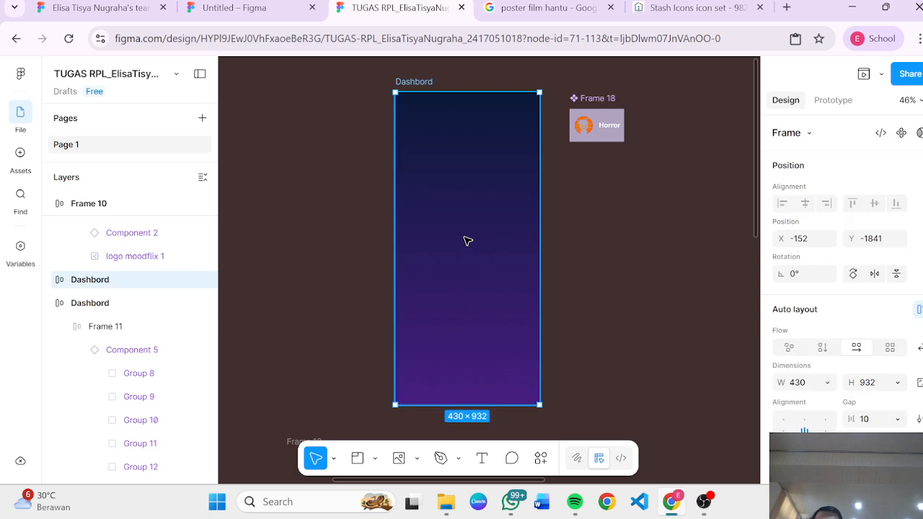
{"action": "left_click", "coordinate": [609, 123]}
{"action": "left_click", "coordinate": [498, 194]}
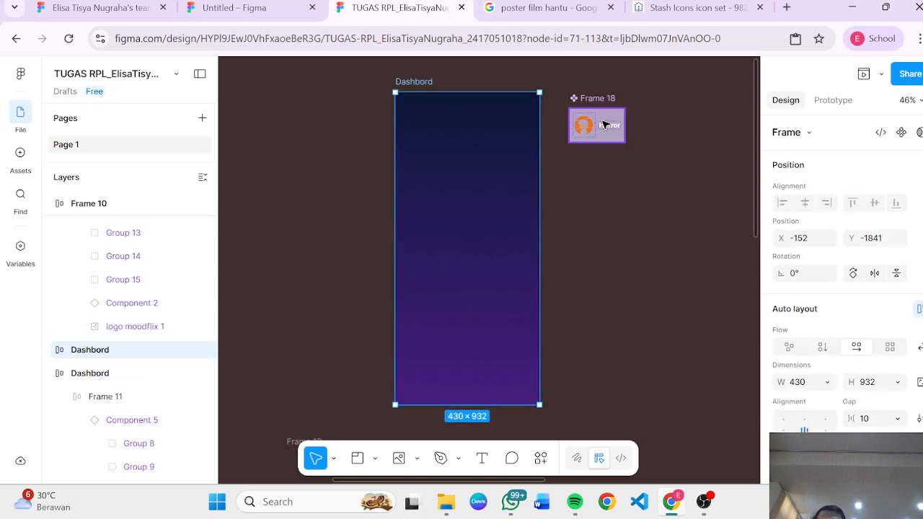
{"action": "left_click_drag", "start_coordinate": [604, 124], "coordinate": [445, 181], "text": "alt"}
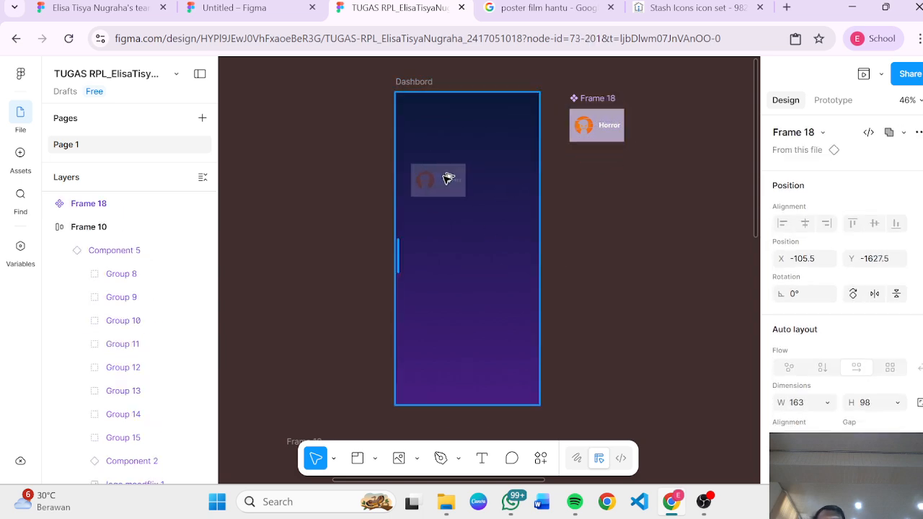
{"action": "left_click_drag", "start_coordinate": [467, 249], "coordinate": [463, 216]}
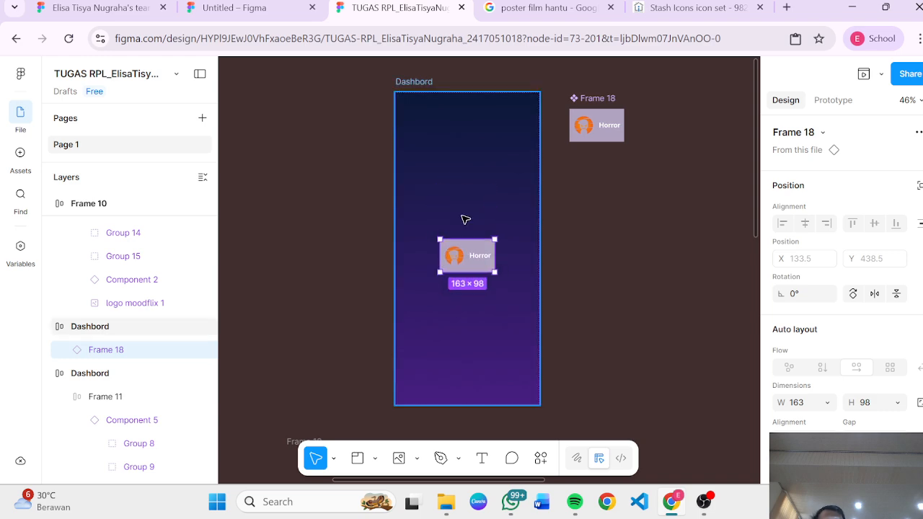
Step: Add two more Horror card instances beside the first and delete the one overflowing the screen's right edge
{"action": "left_click", "coordinate": [615, 117]}
{"action": "left_click_drag", "start_coordinate": [613, 119], "coordinate": [493, 298], "text": "alt"}
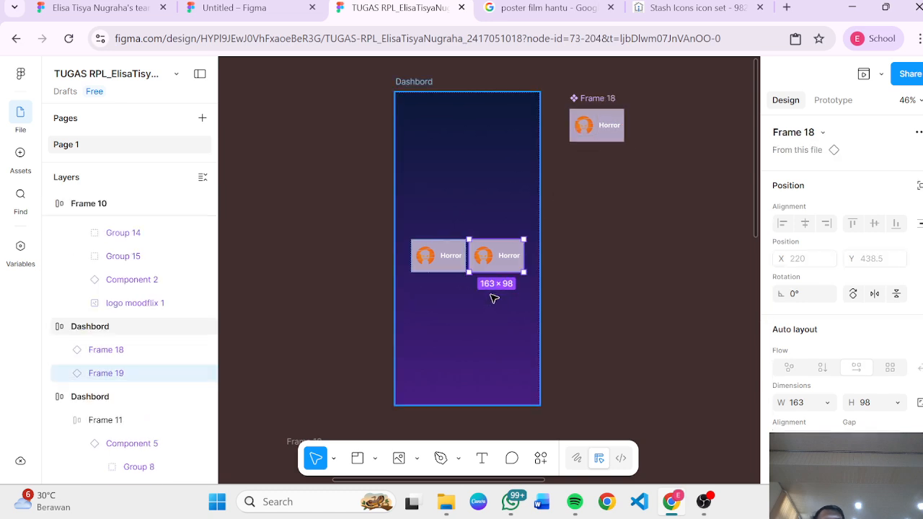
{"action": "left_click", "coordinate": [447, 278]}
{"action": "left_click", "coordinate": [601, 124]}
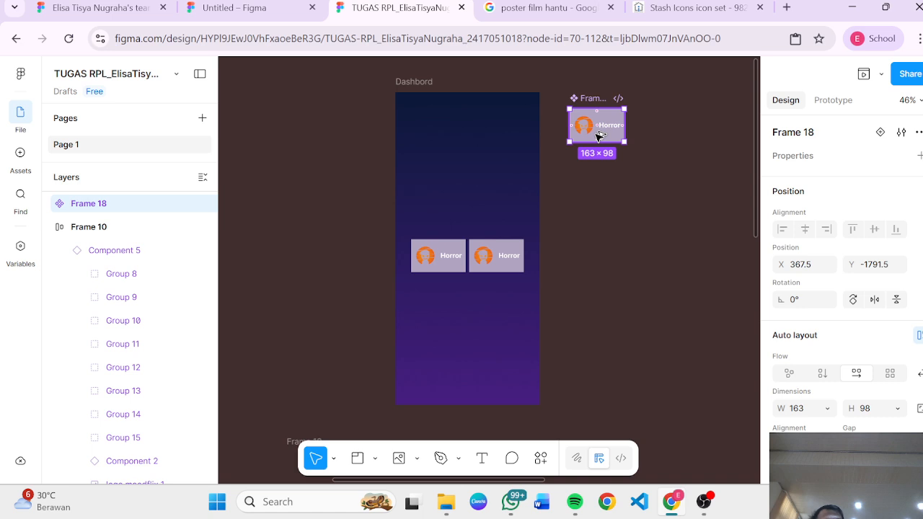
{"action": "left_click_drag", "start_coordinate": [598, 135], "coordinate": [474, 321]}
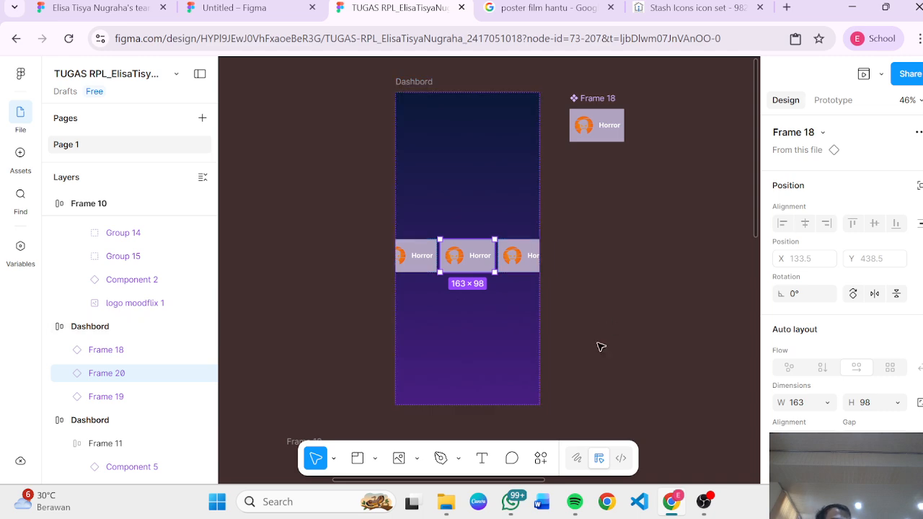
{"action": "left_click", "coordinate": [534, 264]}
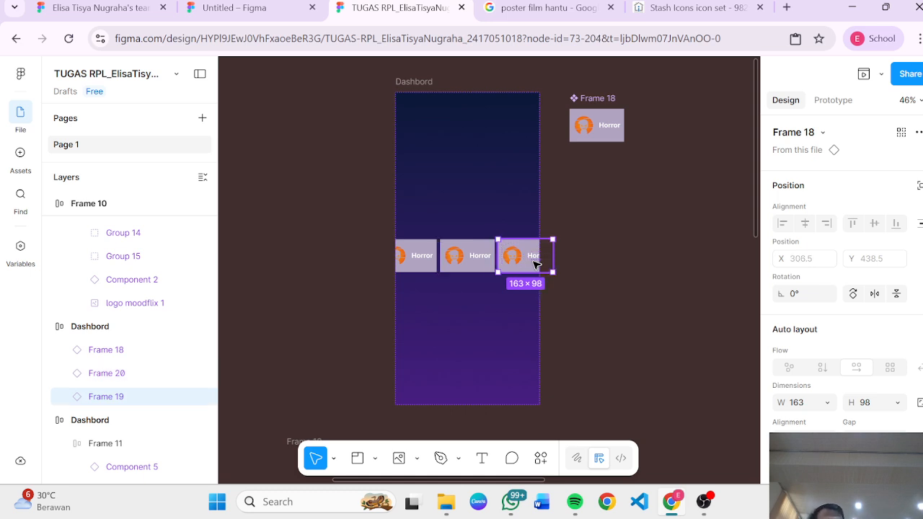
{"action": "key", "text": "Delete"}
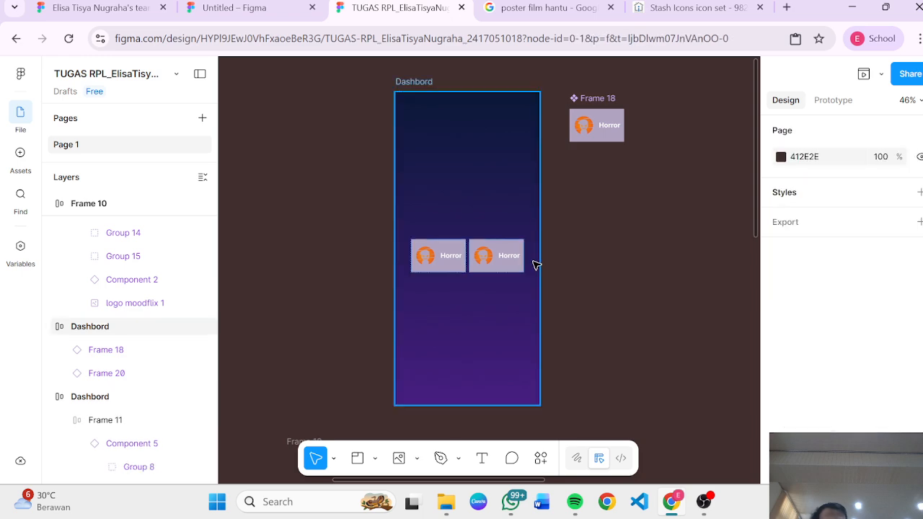
Step: Wrap the two Horror cards in a new frame and apply horizontal auto layout with a 10 gap
{"action": "left_click", "coordinate": [509, 256]}
{"action": "left_click", "coordinate": [462, 261], "text": "shift"}
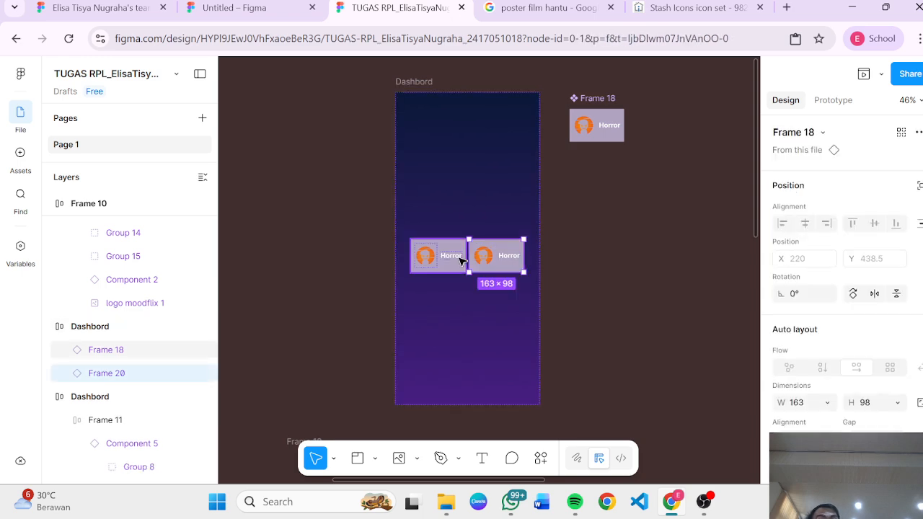
{"action": "right_click", "coordinate": [511, 259]}
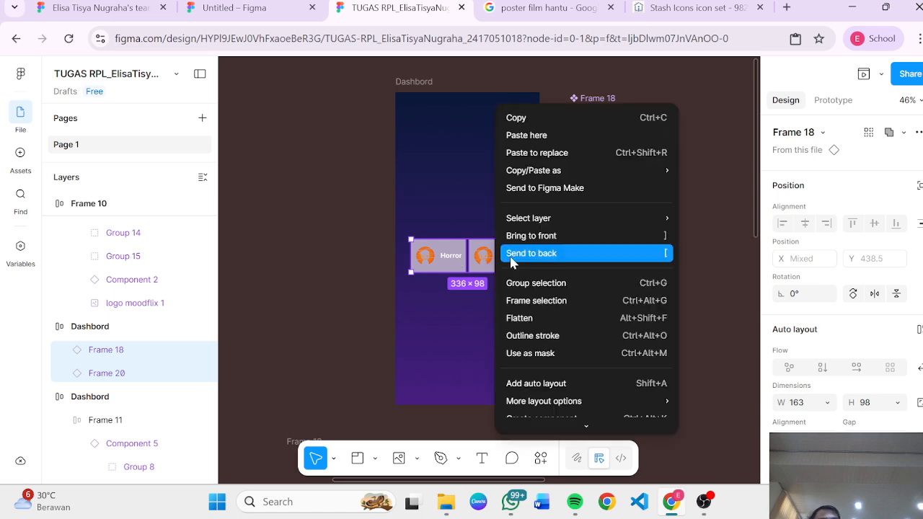
{"action": "left_click", "coordinate": [537, 300]}
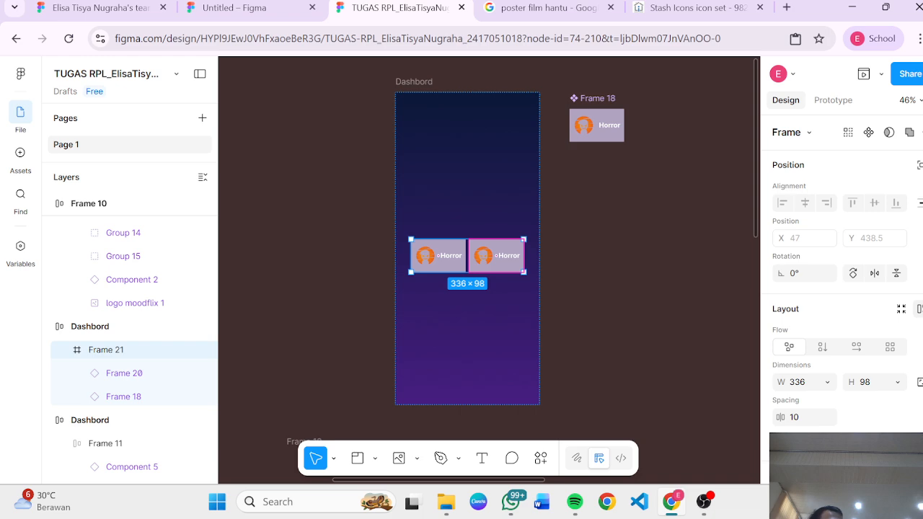
{"action": "left_click", "coordinate": [920, 309]}
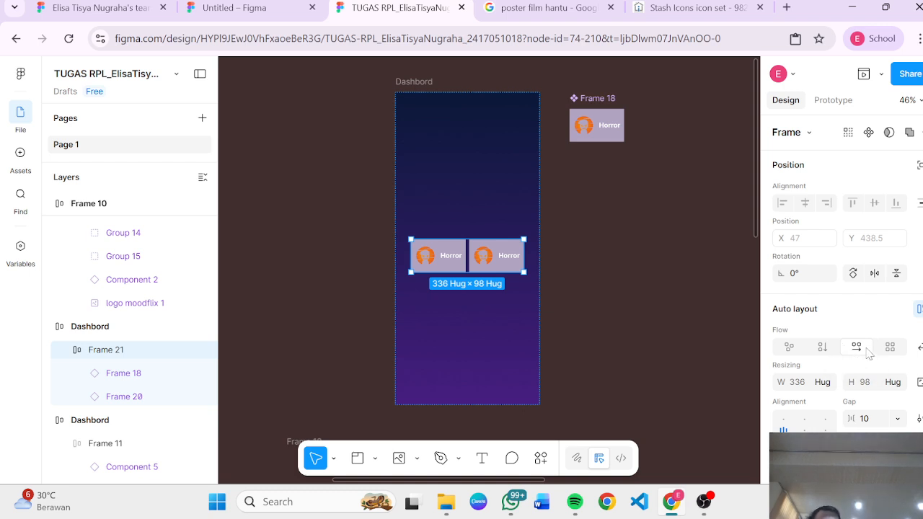
{"action": "left_click", "coordinate": [741, 328]}
Step: Try duplicating the two-card row, then undo the duplicate
{"action": "left_click", "coordinate": [505, 267]}
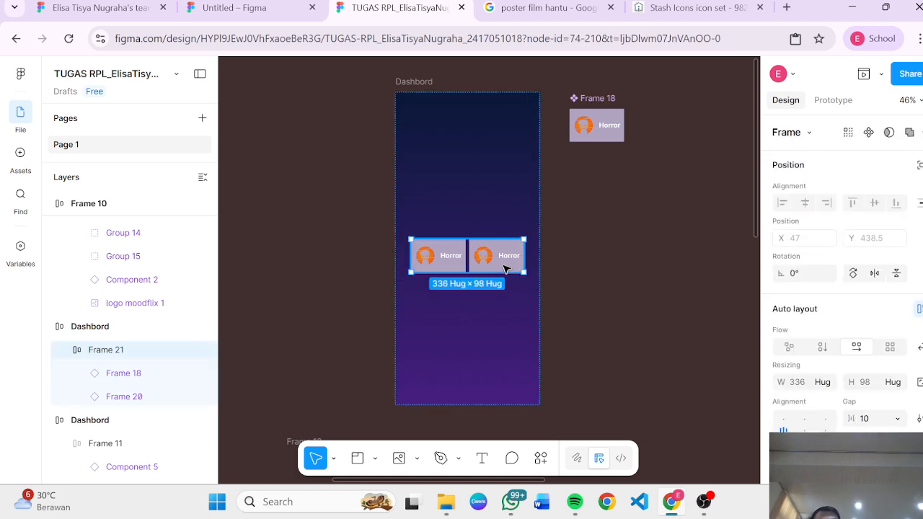
{"action": "left_click", "coordinate": [505, 269]}
{"action": "key", "text": "ctrl+d"}
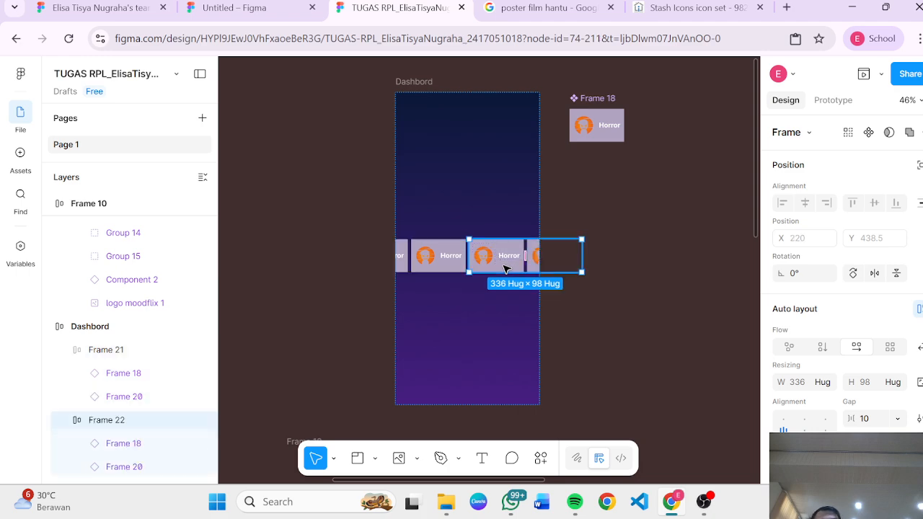
{"action": "key", "text": "ctrl+z"}
{"action": "key", "text": "Escape"}
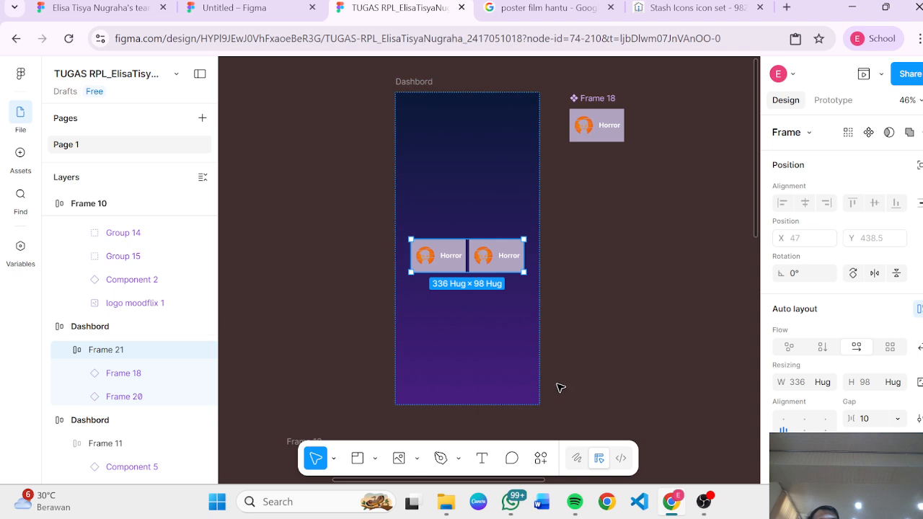
Step: Apply vertical auto layout to the Dashboard screen frame
{"action": "left_click", "coordinate": [614, 329]}
{"action": "left_click", "coordinate": [517, 336]}
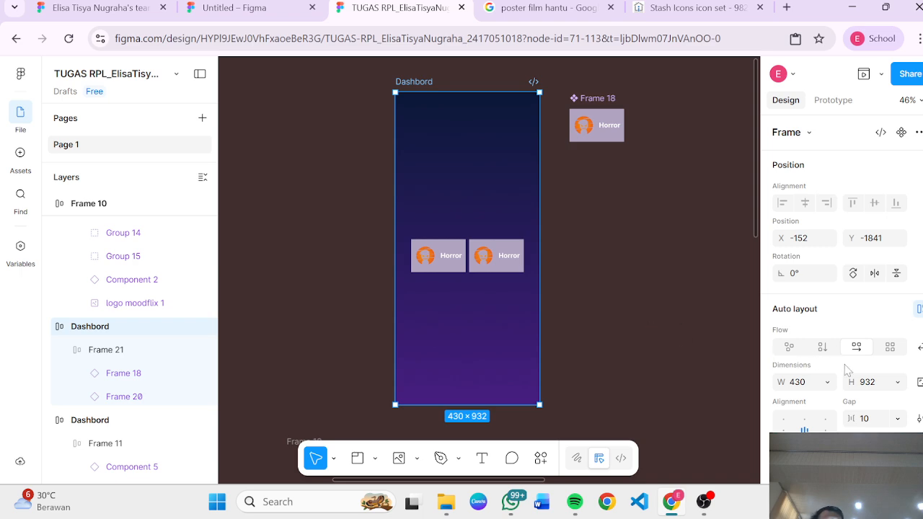
{"action": "left_click", "coordinate": [822, 348]}
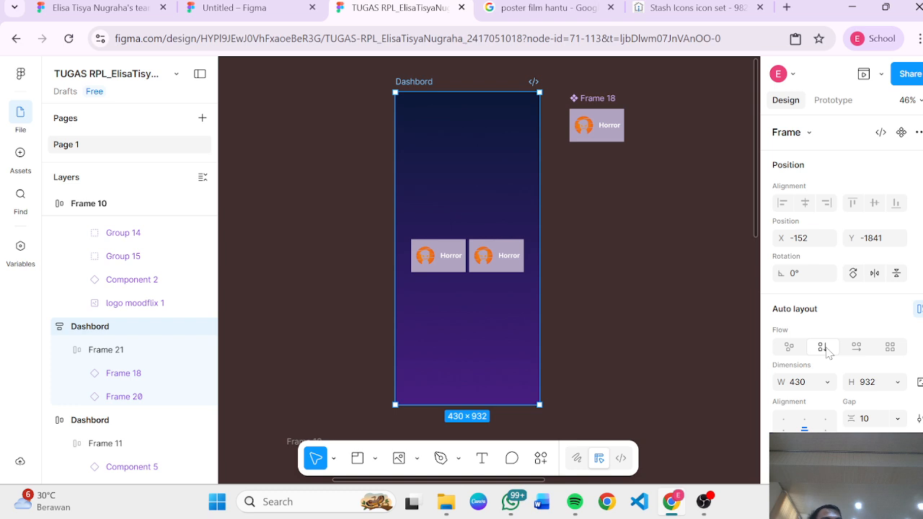
Step: Duplicate the two-card Horror row four times so five rows stack in the Dashboard screen
{"action": "left_click", "coordinate": [452, 264]}
{"action": "key", "text": "ctrl+d"}
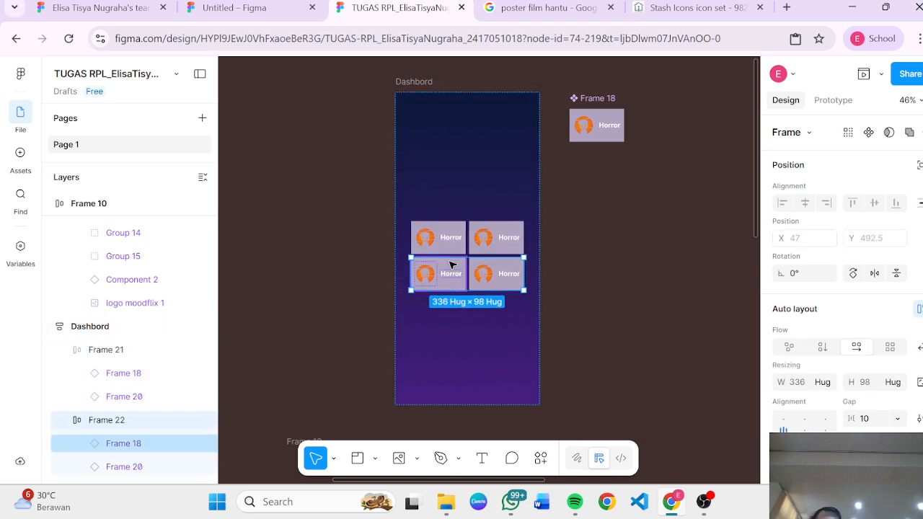
{"action": "key", "text": "ctrl+d"}
{"action": "key", "text": "ctrl+d"}
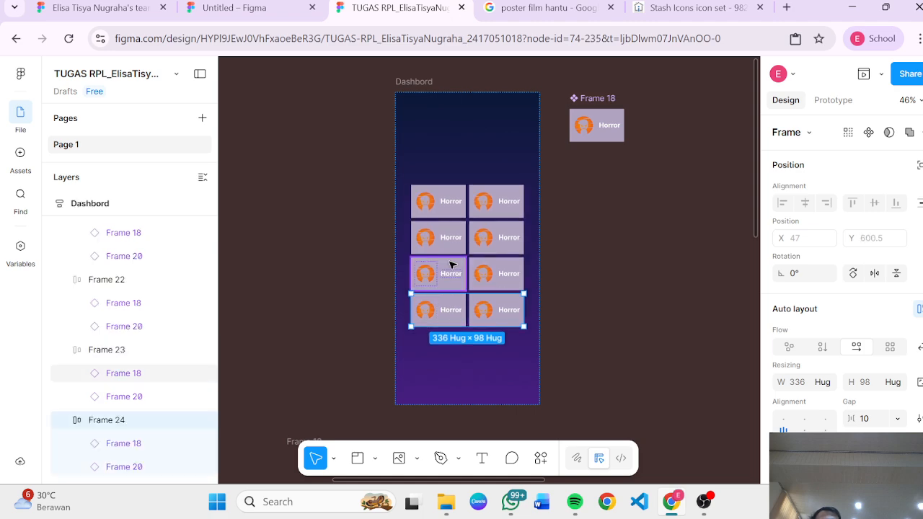
{"action": "key", "text": "ctrl+d"}
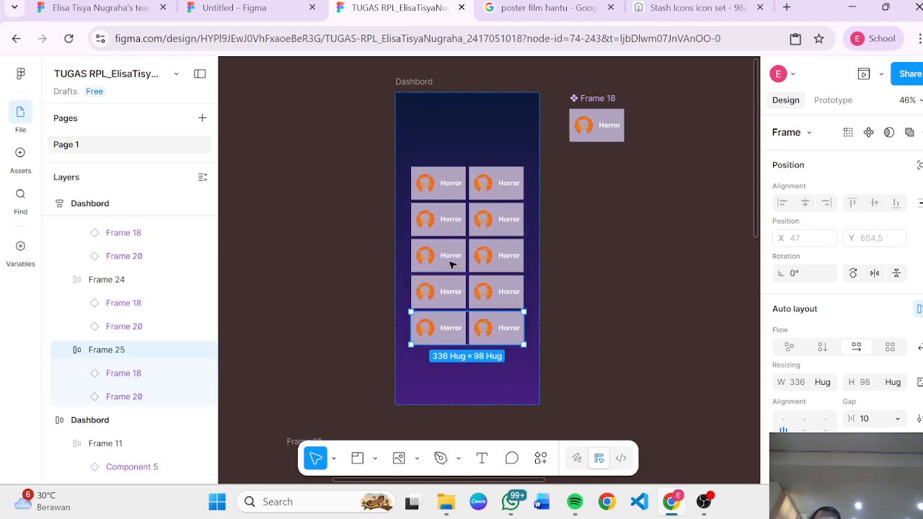
Step: Examine the card rows and the original Sign In and Dashboard designs elsewhere on the canvas
{"action": "left_click", "coordinate": [456, 167]}
{"action": "left_click", "coordinate": [106, 297]}
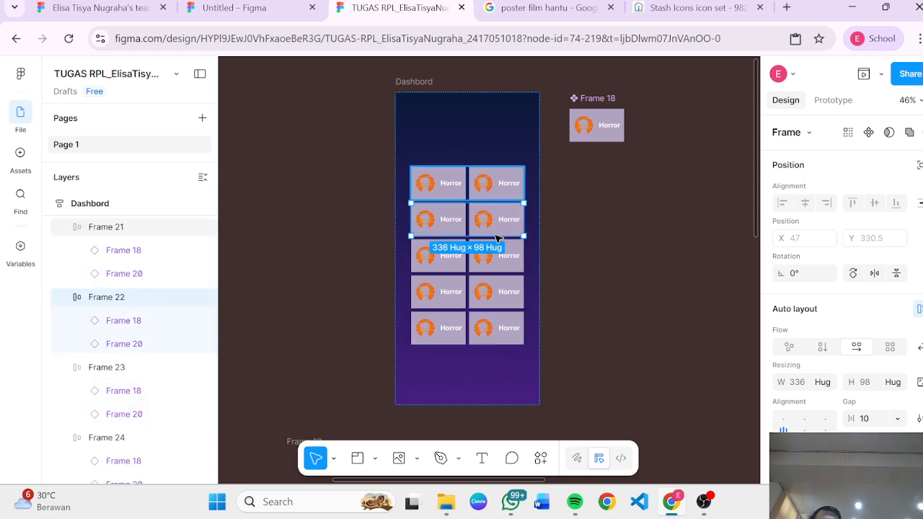
{"action": "scroll", "coordinate": [476, 306], "scroll_direction": "up", "scroll_amount": 5}
{"action": "scroll", "coordinate": [476, 307], "scroll_direction": "left", "scroll_amount": 5}
{"action": "scroll", "coordinate": [476, 306], "scroll_direction": "down", "scroll_amount": 3}
{"action": "scroll", "coordinate": [476, 306], "scroll_direction": "down", "scroll_amount": 5}
{"action": "scroll", "coordinate": [476, 307], "scroll_direction": "right", "scroll_amount": 4}
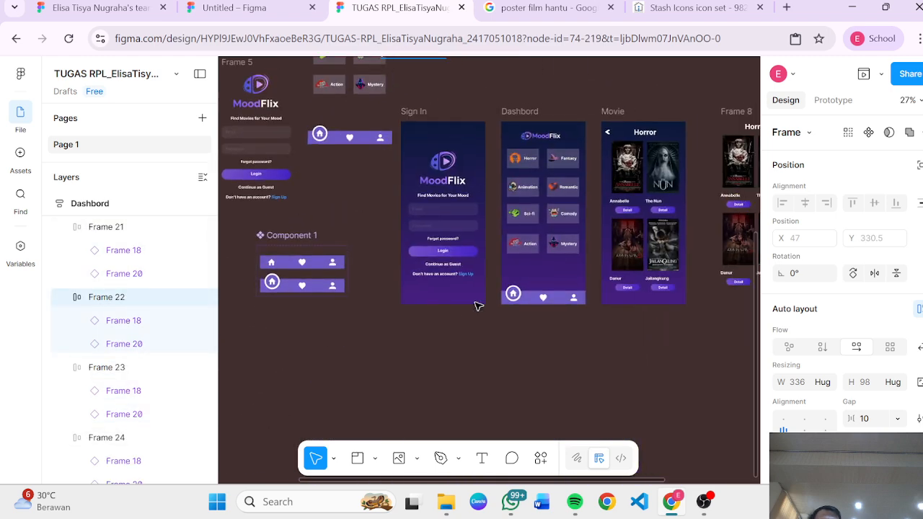
{"action": "scroll", "coordinate": [476, 307], "scroll_direction": "up", "scroll_amount": 2}
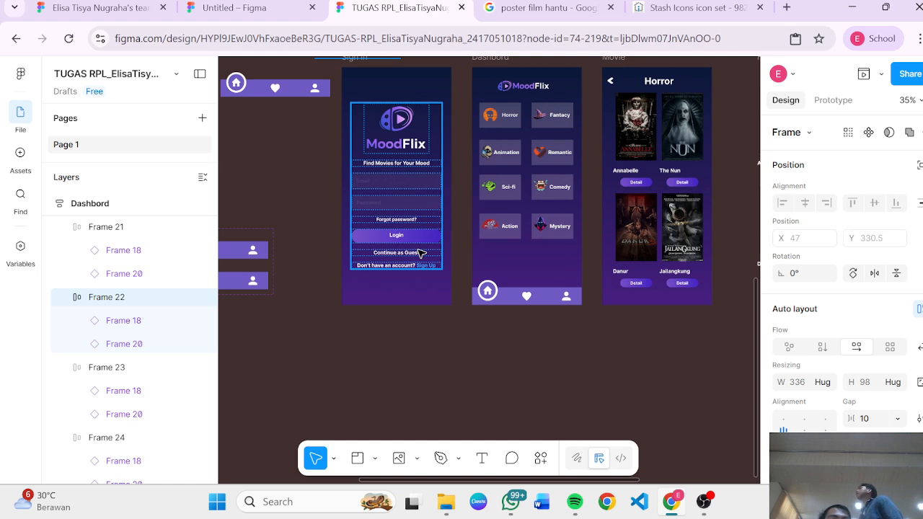
{"action": "scroll", "coordinate": [421, 253], "scroll_direction": "up", "scroll_amount": 3}
{"action": "scroll", "coordinate": [420, 253], "scroll_direction": "down", "scroll_amount": 2}
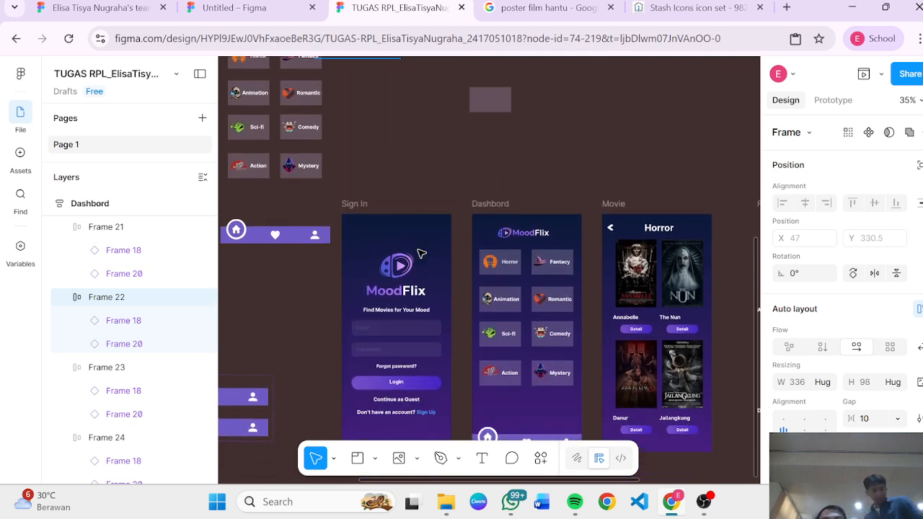
{"action": "scroll", "coordinate": [421, 253], "scroll_direction": "up", "scroll_amount": 1}
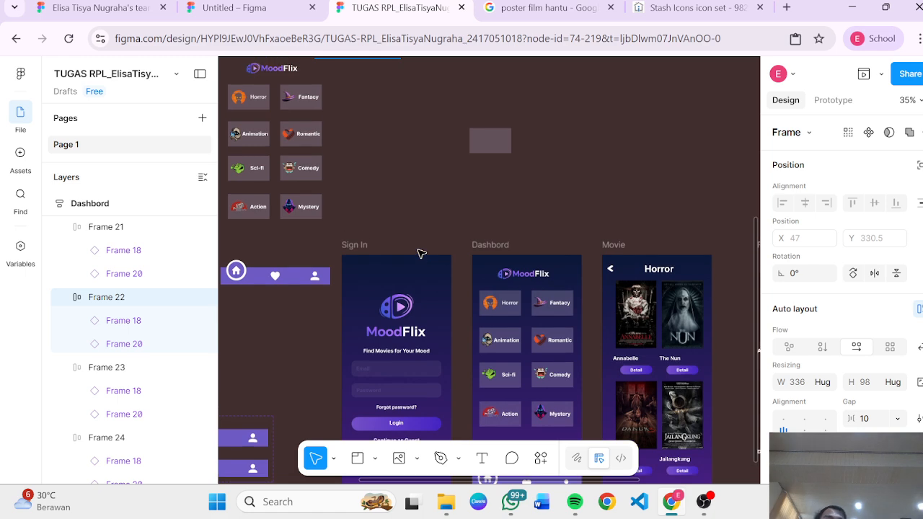
{"action": "scroll", "coordinate": [421, 253], "scroll_direction": "up", "scroll_amount": 1}
{"action": "scroll", "coordinate": [420, 253], "scroll_direction": "down", "scroll_amount": 2}
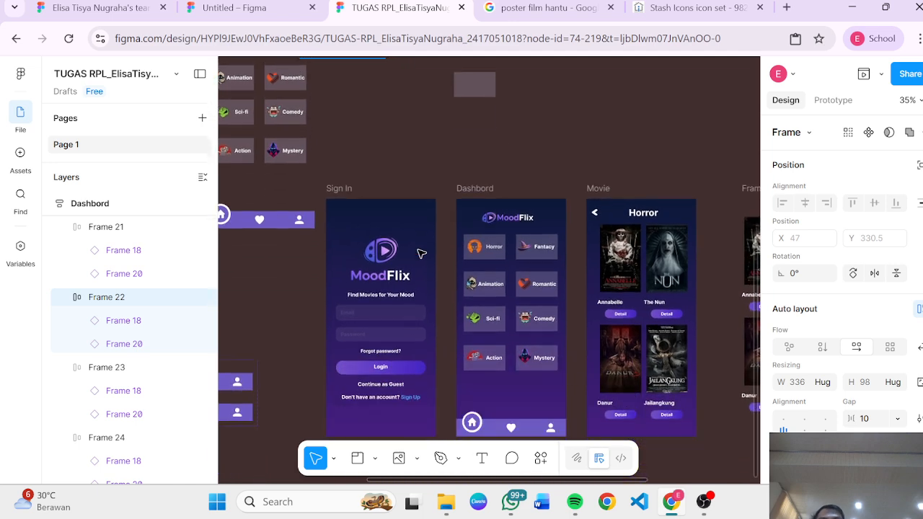
{"action": "scroll", "coordinate": [418, 256], "scroll_direction": "up", "scroll_amount": 5}
{"action": "scroll", "coordinate": [404, 261], "scroll_direction": "up", "scroll_amount": 3}
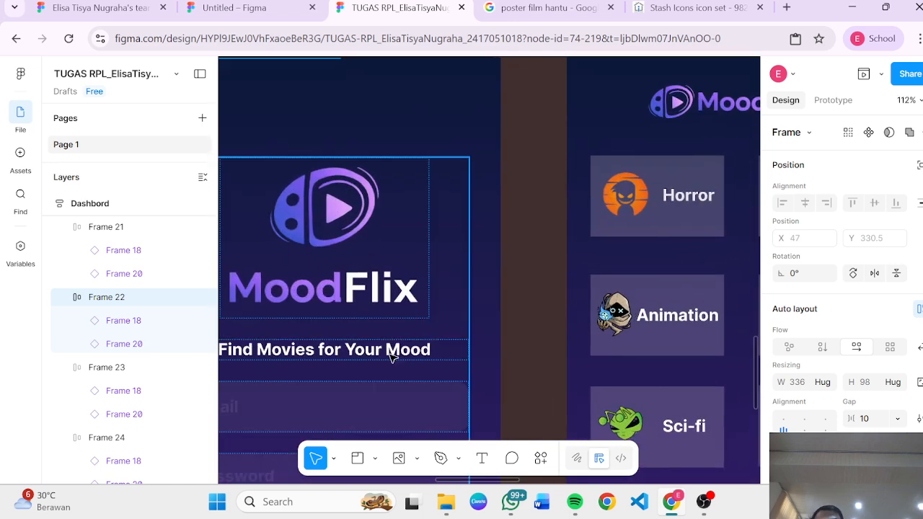
{"action": "scroll", "coordinate": [391, 356], "scroll_direction": "up", "scroll_amount": 2}
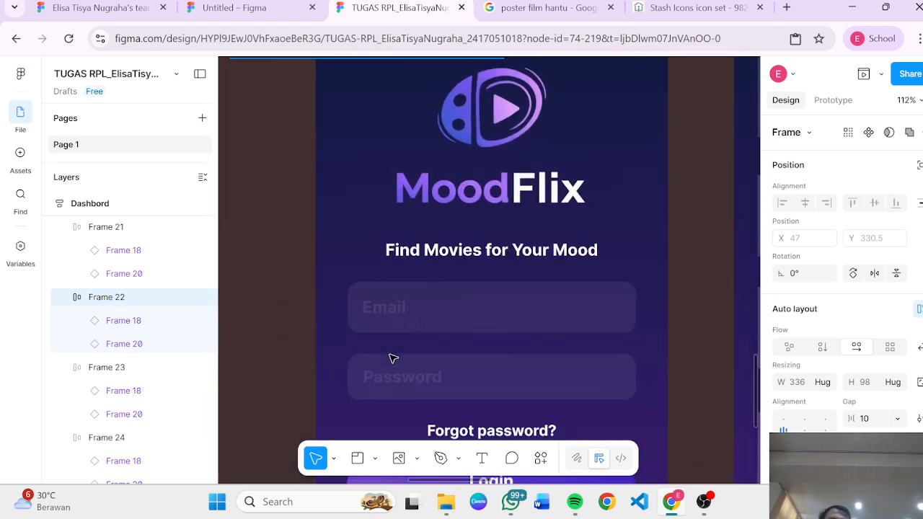
{"action": "scroll", "coordinate": [391, 358], "scroll_direction": "down", "scroll_amount": 6}
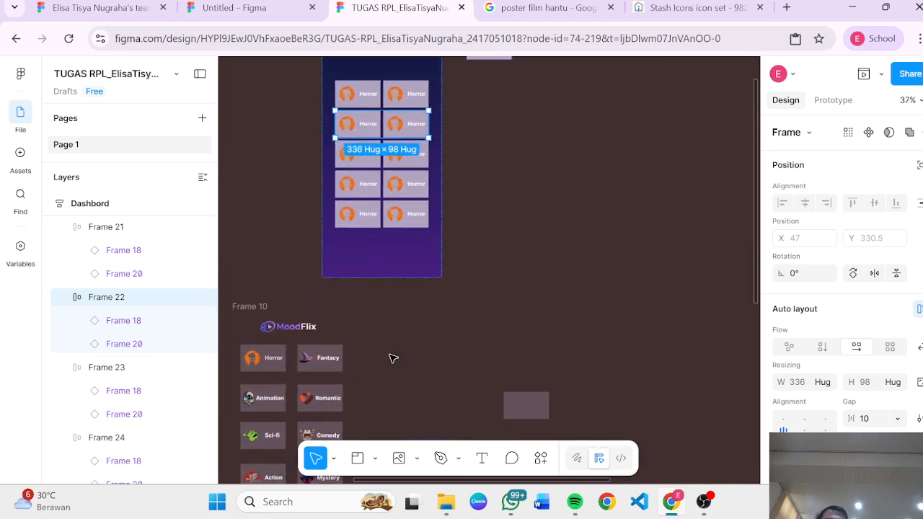
{"action": "scroll", "coordinate": [390, 358], "scroll_direction": "up", "scroll_amount": 1}
Step: Add a text box above the card rows in the Dashboard screen reading "Masukkan"
{"action": "key", "text": "t"}
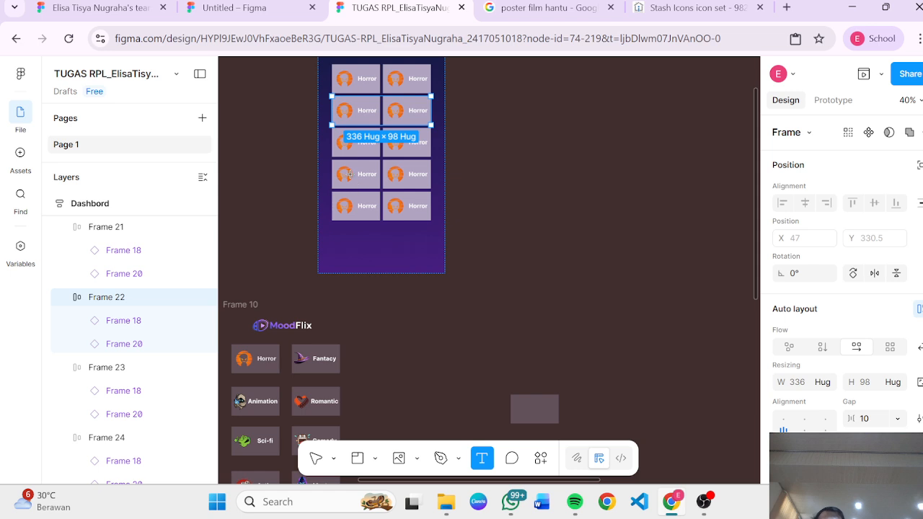
{"action": "scroll", "coordinate": [349, 174], "scroll_direction": "up", "scroll_amount": 3}
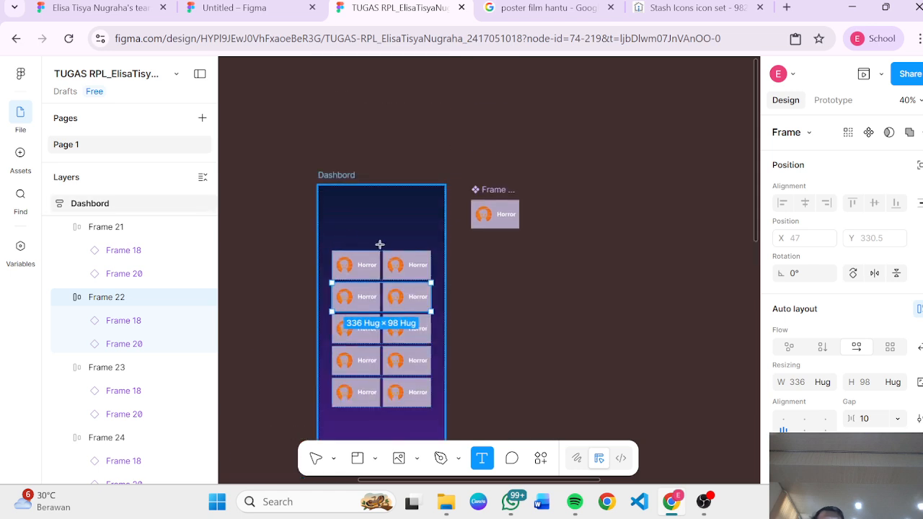
{"action": "left_click_drag", "start_coordinate": [414, 247], "coordinate": [434, 255]}
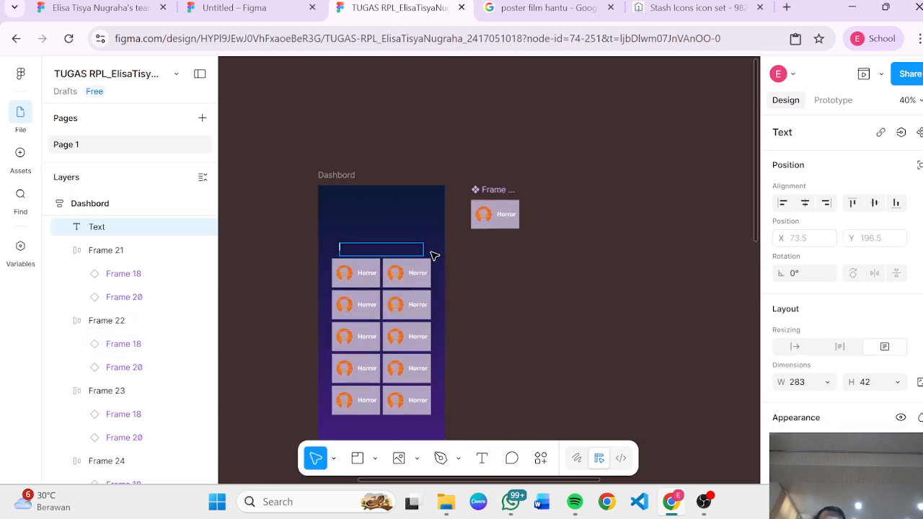
{"action": "key", "text": "BackSpace"}
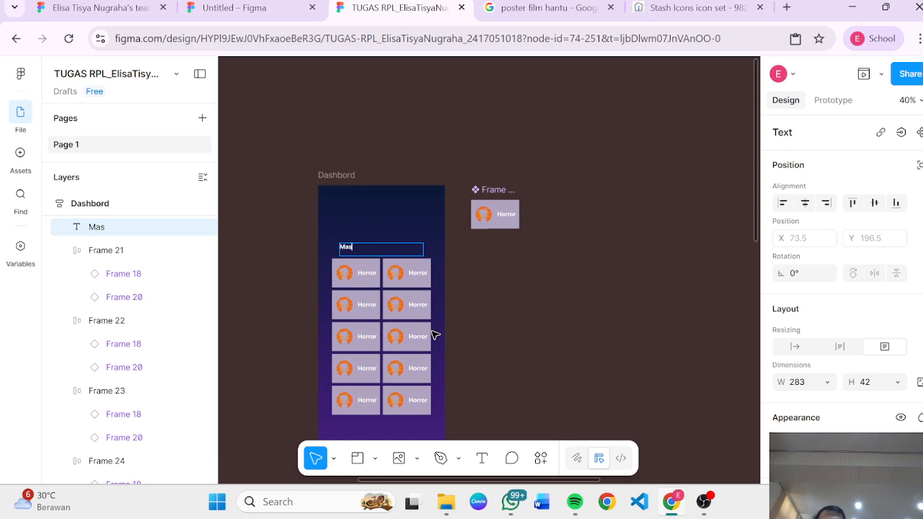
Step: Inspect the original genre cards, the Horror card component and the new heading text
{"action": "scroll", "coordinate": [435, 335], "scroll_direction": "down", "scroll_amount": 6}
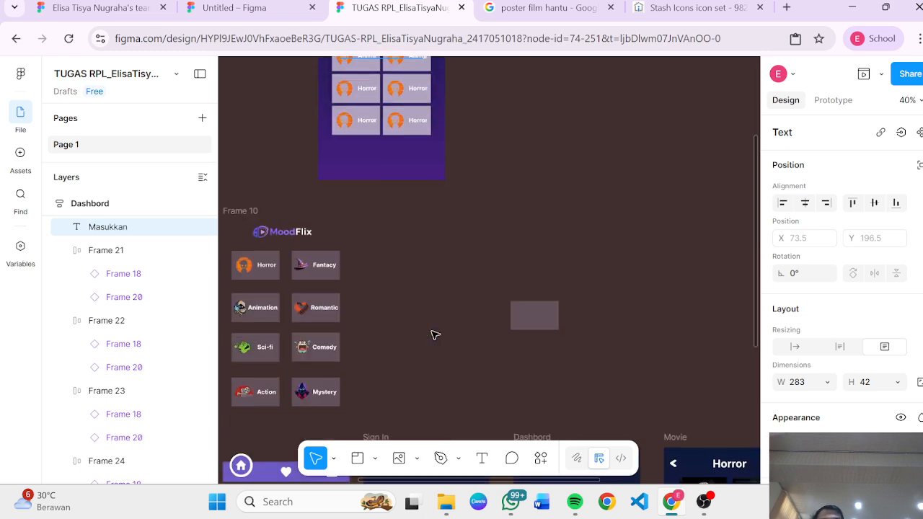
{"action": "scroll", "coordinate": [435, 335], "scroll_direction": "left", "scroll_amount": 2}
{"action": "scroll", "coordinate": [435, 335], "scroll_direction": "up", "scroll_amount": 3}
{"action": "scroll", "coordinate": [433, 337], "scroll_direction": "up", "scroll_amount": 2}
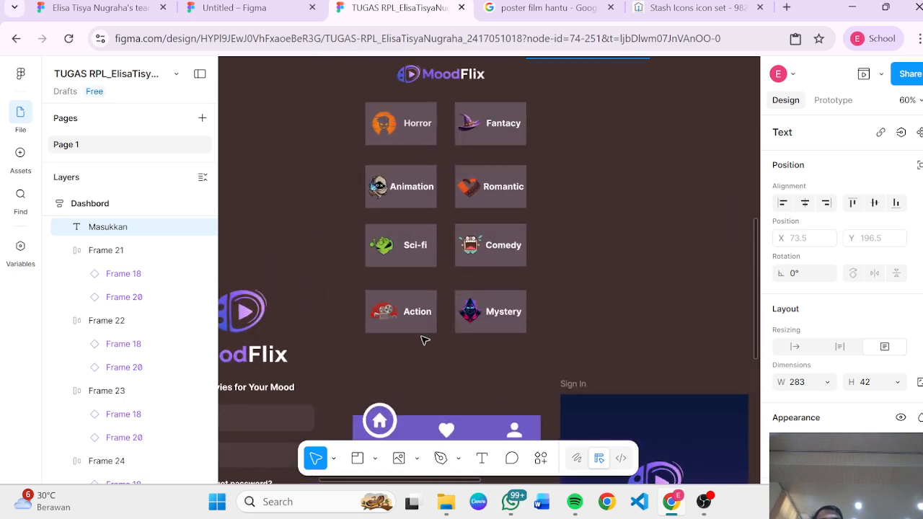
{"action": "double_click", "coordinate": [417, 311]}
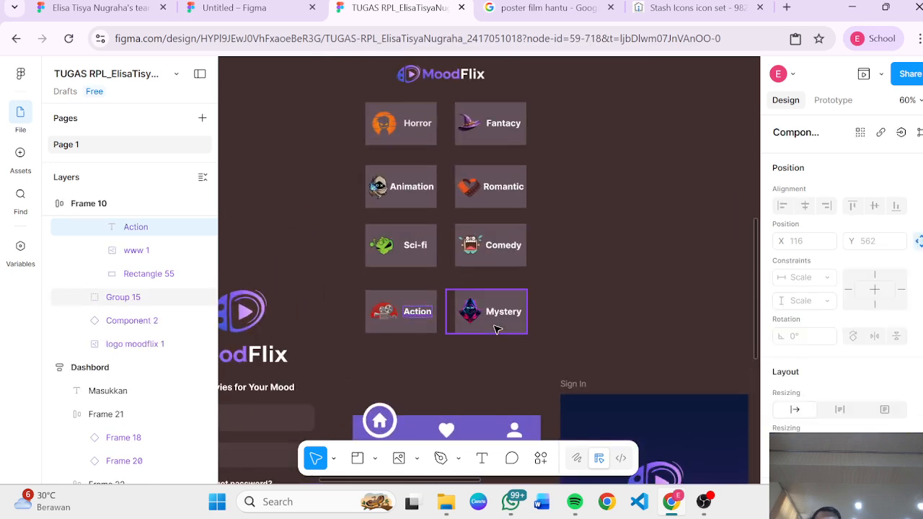
{"action": "scroll", "coordinate": [616, 303], "scroll_direction": "up", "scroll_amount": 5}
{"action": "scroll", "coordinate": [618, 304], "scroll_direction": "up", "scroll_amount": 4}
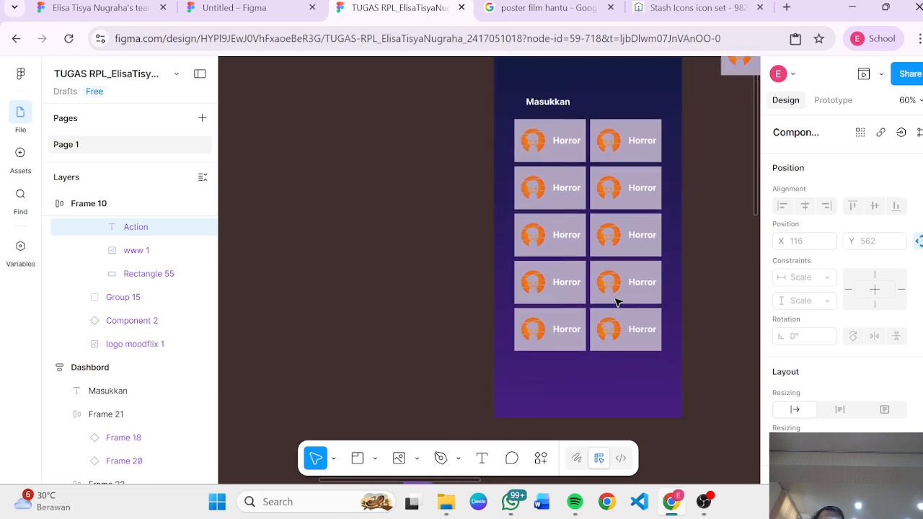
{"action": "scroll", "coordinate": [649, 267], "scroll_direction": "right", "scroll_amount": 3}
{"action": "left_click", "coordinate": [634, 166]}
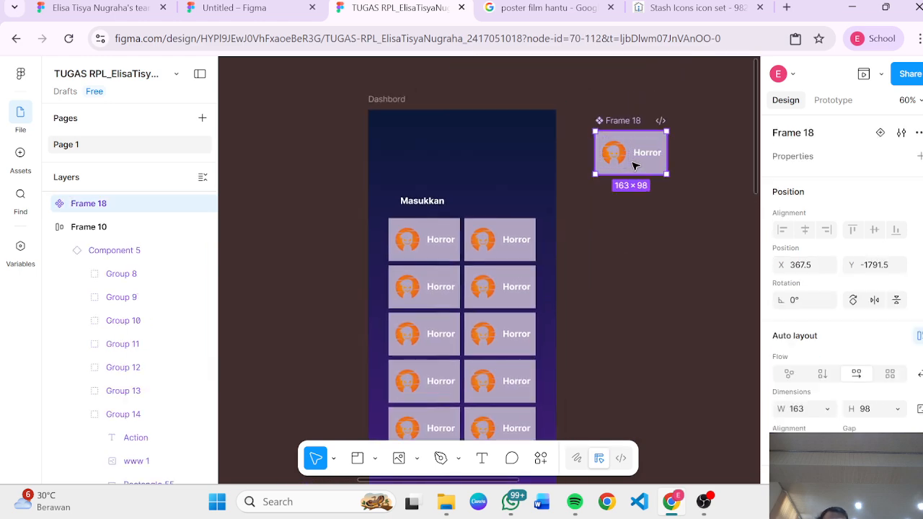
{"action": "left_click", "coordinate": [448, 208]}
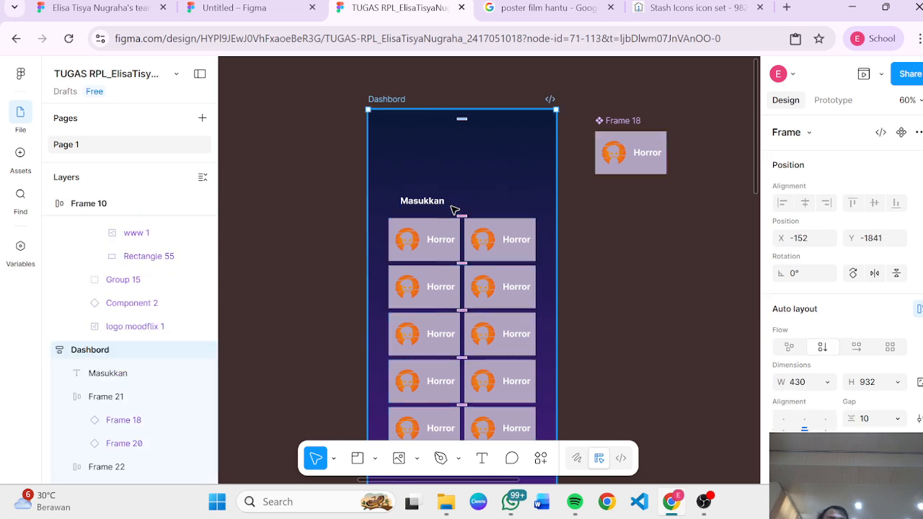
{"action": "left_click", "coordinate": [433, 204]}
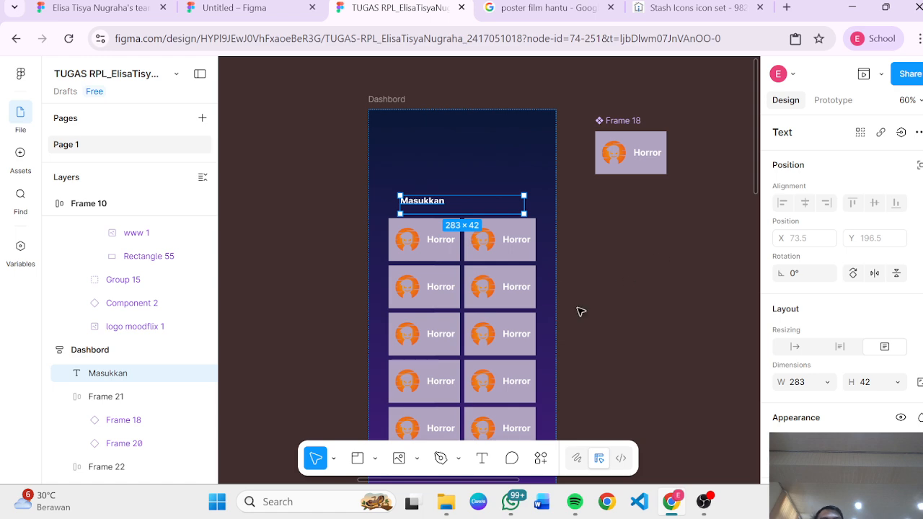
Step: Copy the Sign In screen's Login button out onto the empty canvas below the screens
{"action": "scroll", "coordinate": [598, 285], "scroll_direction": "down", "scroll_amount": 3}
{"action": "scroll", "coordinate": [598, 285], "scroll_direction": "down", "scroll_amount": 9}
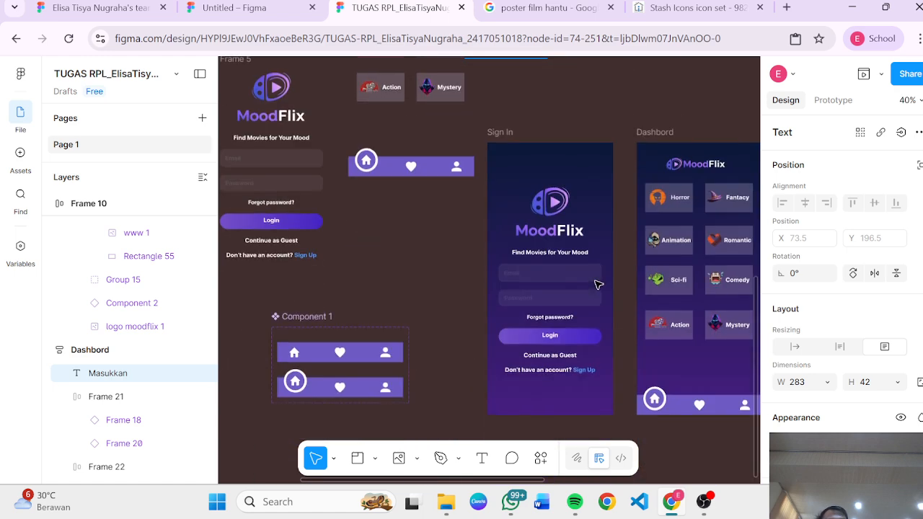
{"action": "left_click", "coordinate": [582, 273]}
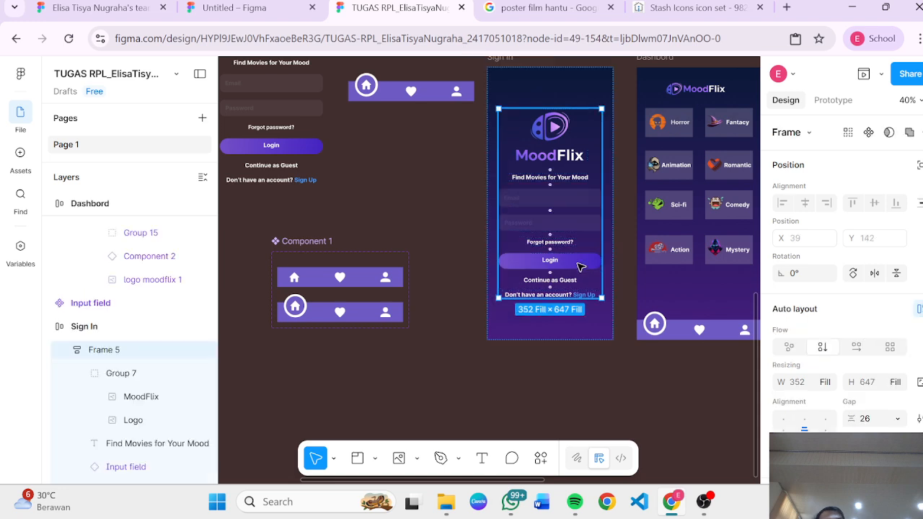
{"action": "left_click", "coordinate": [580, 263]}
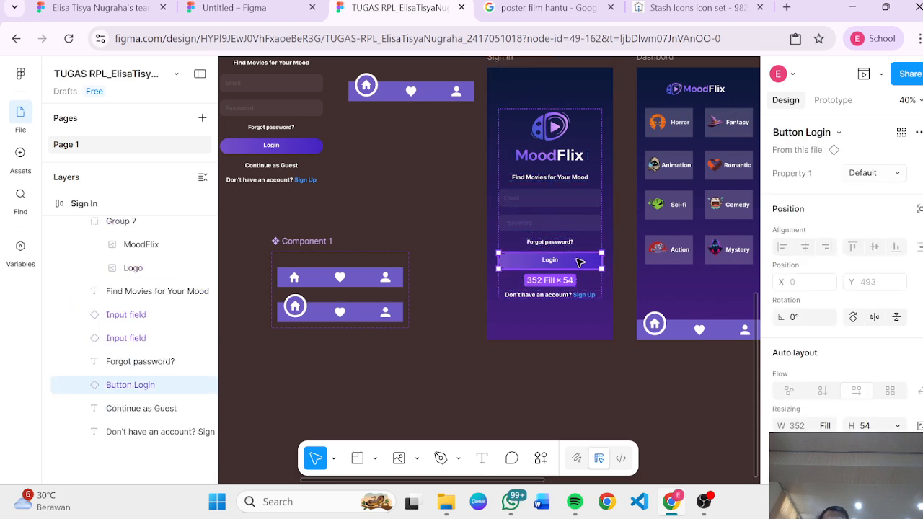
{"action": "left_click_drag", "start_coordinate": [580, 263], "coordinate": [433, 395]}
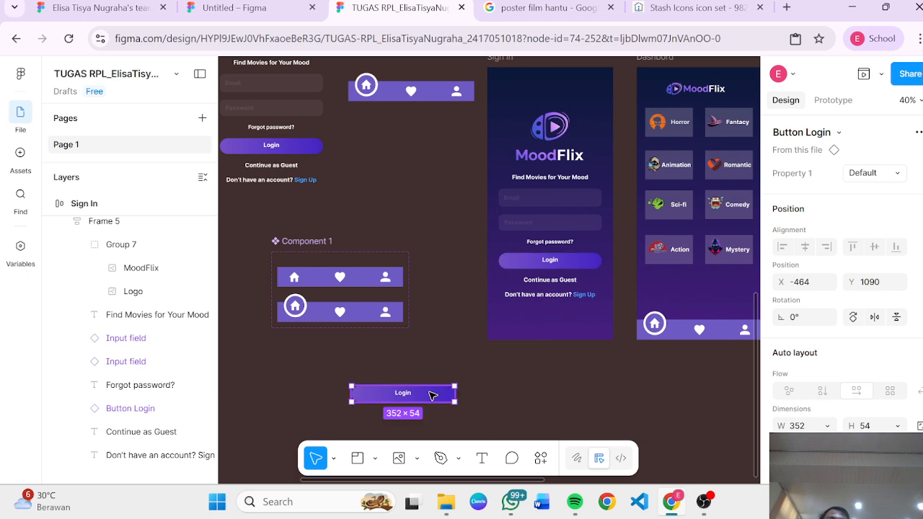
Step: Change the copied button's label to Submit
{"action": "scroll", "coordinate": [520, 375], "scroll_direction": "down", "scroll_amount": 3}
{"action": "scroll", "coordinate": [519, 375], "scroll_direction": "left", "scroll_amount": 2}
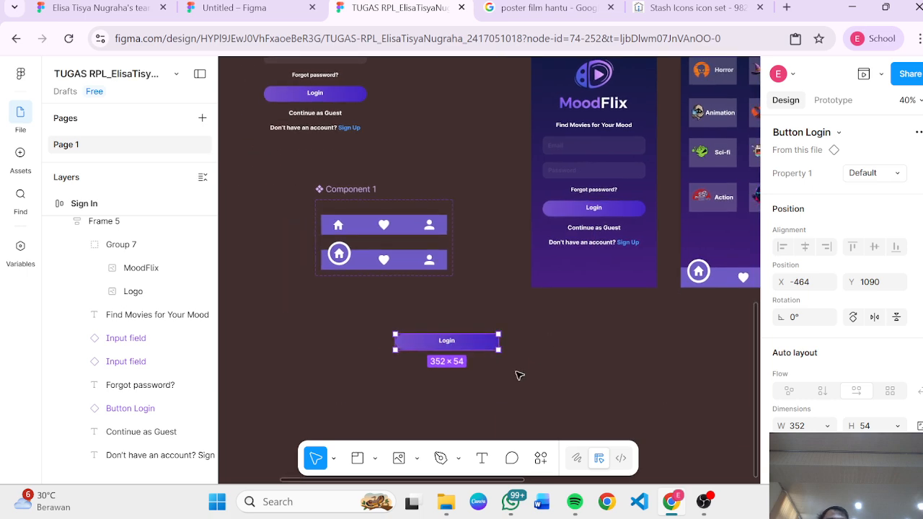
{"action": "scroll", "coordinate": [519, 375], "scroll_direction": "down", "scroll_amount": 1}
{"action": "scroll", "coordinate": [519, 375], "scroll_direction": "right", "scroll_amount": 1}
{"action": "scroll", "coordinate": [462, 330], "scroll_direction": "up", "scroll_amount": 3}
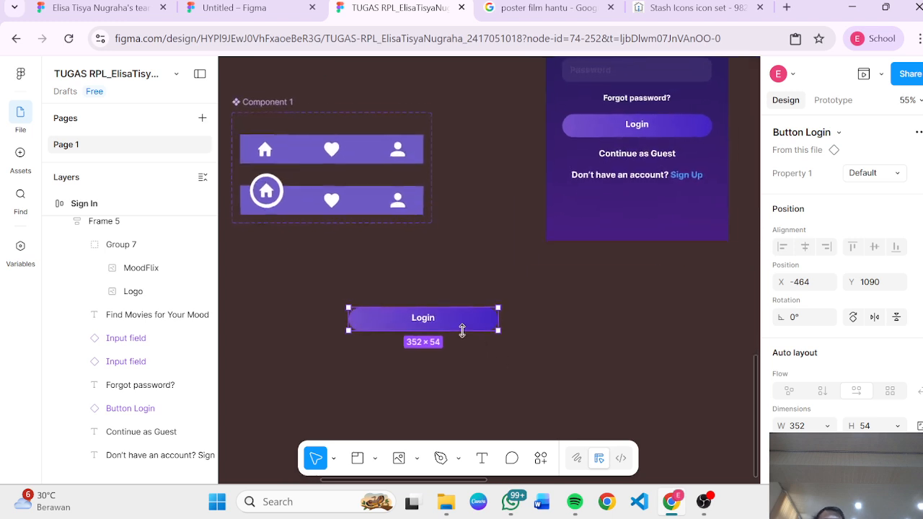
{"action": "double_click", "coordinate": [422, 317]}
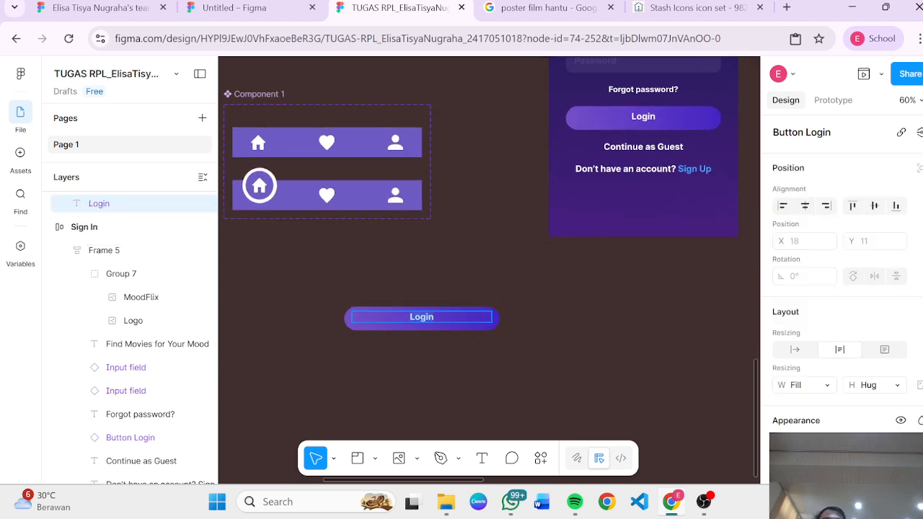
{"action": "type", "text": "S"}
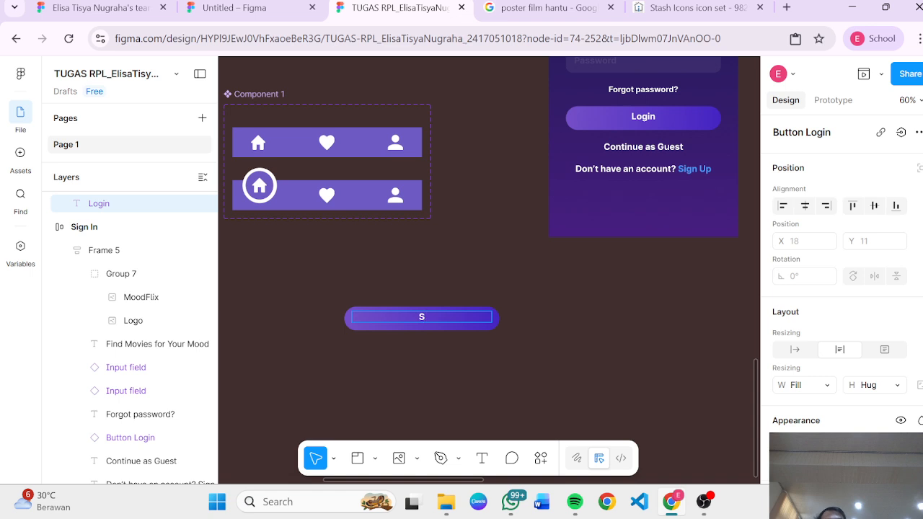
{"action": "type", "text": "ubmit\\\\\\"}
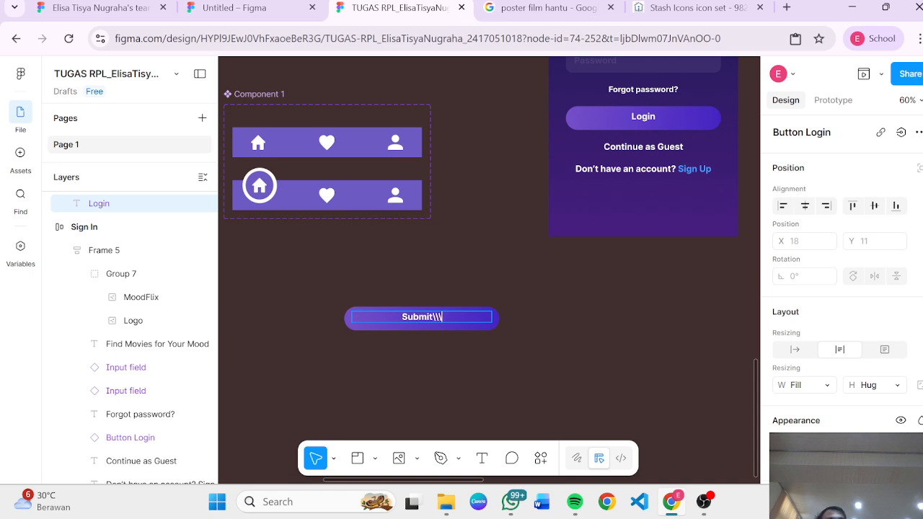
{"action": "key", "text": "BackSpace"}
{"action": "key", "text": "BackSpace"}
{"action": "key", "text": "BackSpace"}
{"action": "type", "text": "t"}
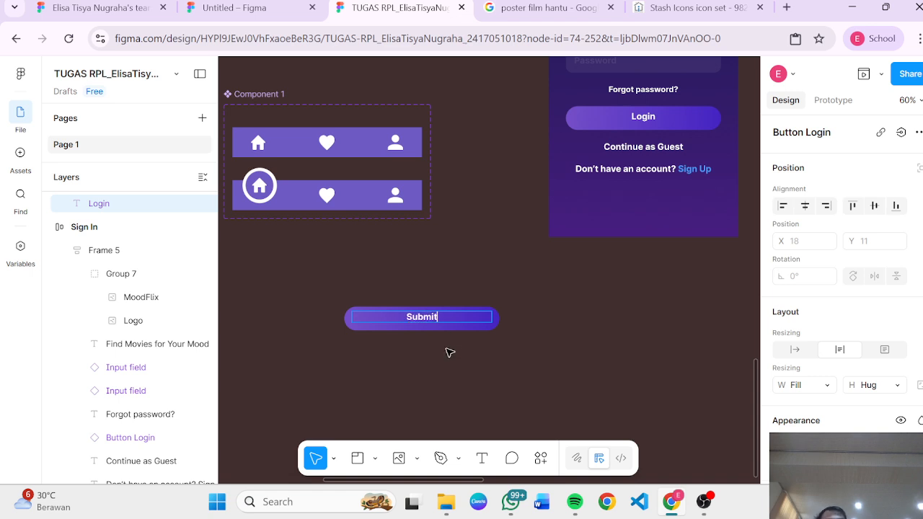
Step: Replace the copied button's label with S, then delete the copied button from the canvas
{"action": "key", "text": "ctrl+a"}
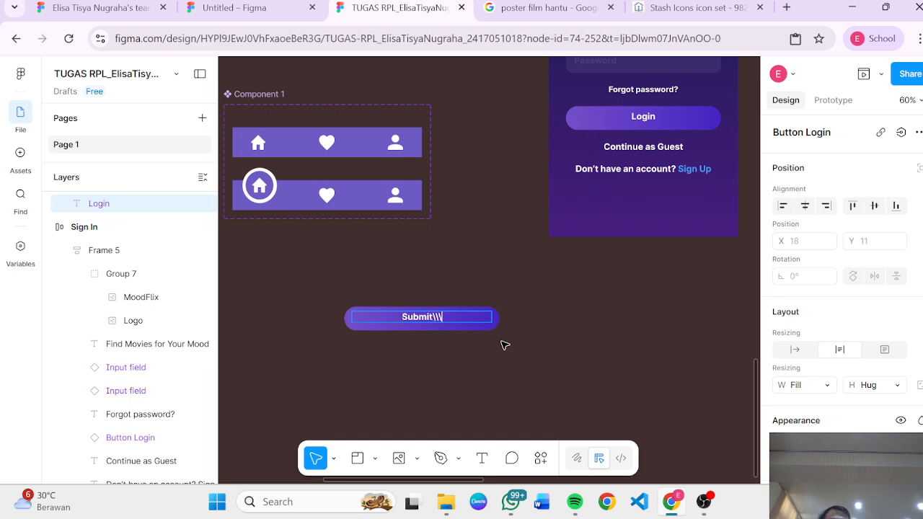
{"action": "type", "text": "S"}
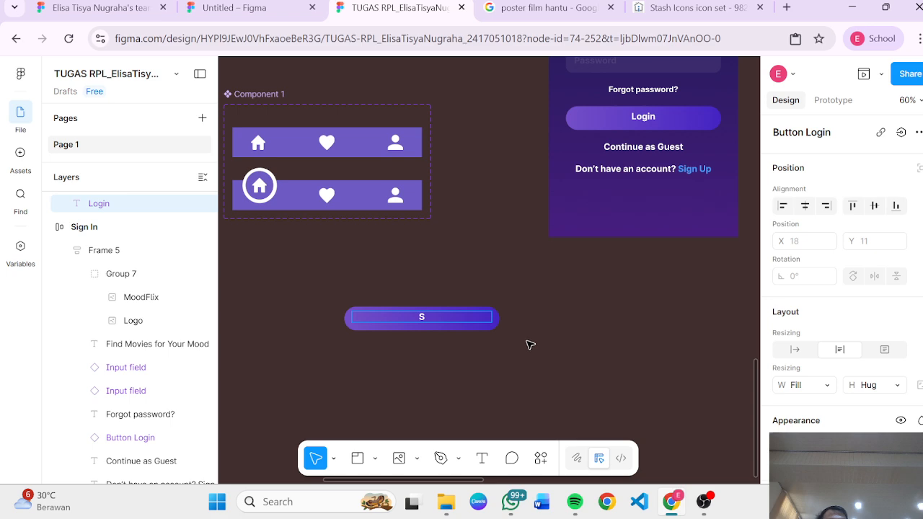
{"action": "key", "text": "Escape"}
{"action": "left_click", "coordinate": [480, 321]}
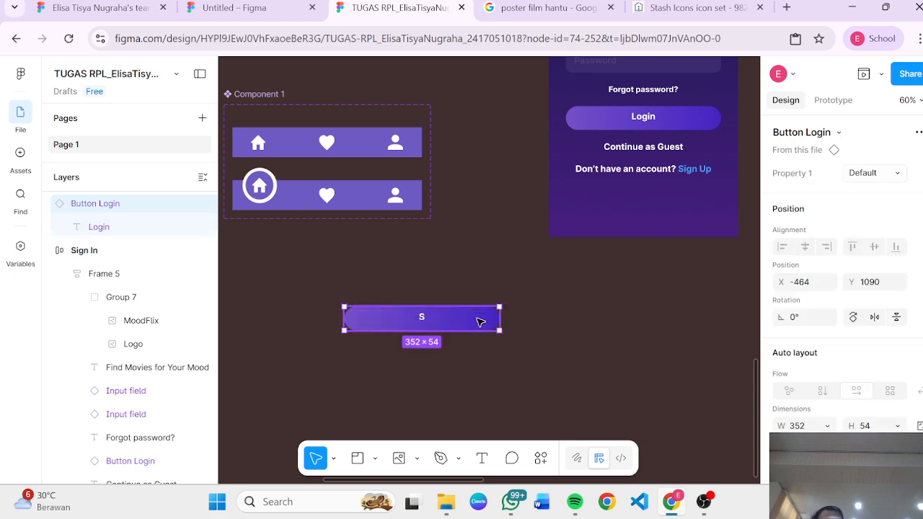
{"action": "key", "text": "Delete"}
Step: Inspect the Masukkan heading above the card rows in the Dashboard screen
{"action": "scroll", "coordinate": [414, 398], "scroll_direction": "down", "scroll_amount": 3}
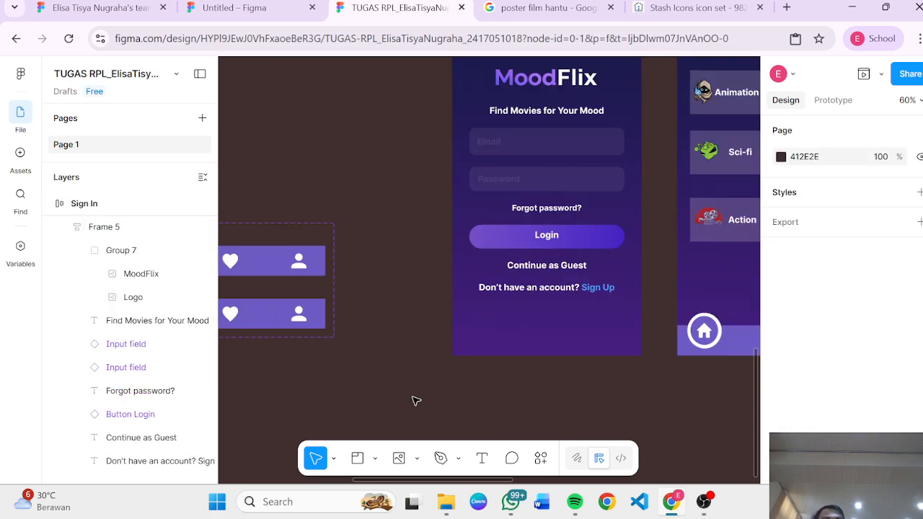
{"action": "scroll", "coordinate": [412, 409], "scroll_direction": "down", "scroll_amount": 3}
{"action": "scroll", "coordinate": [412, 406], "scroll_direction": "up", "scroll_amount": 5}
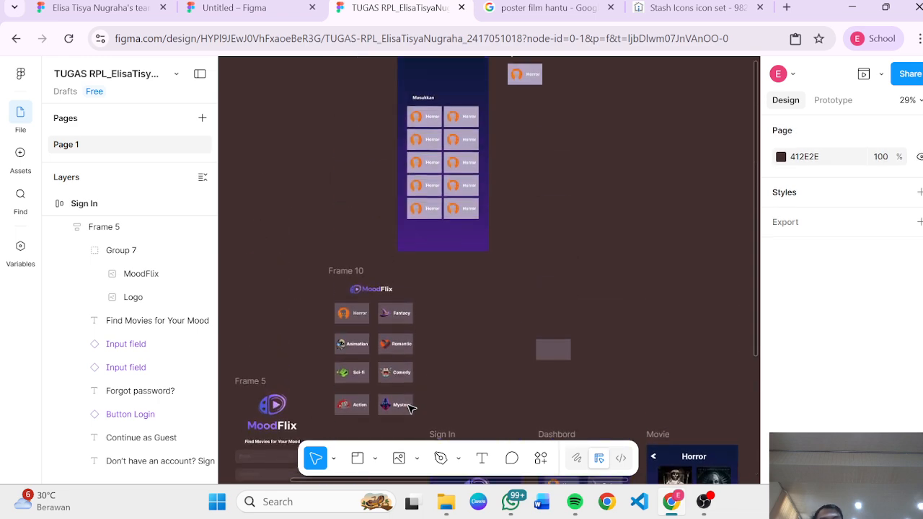
{"action": "scroll", "coordinate": [453, 147], "scroll_direction": "up", "scroll_amount": 5}
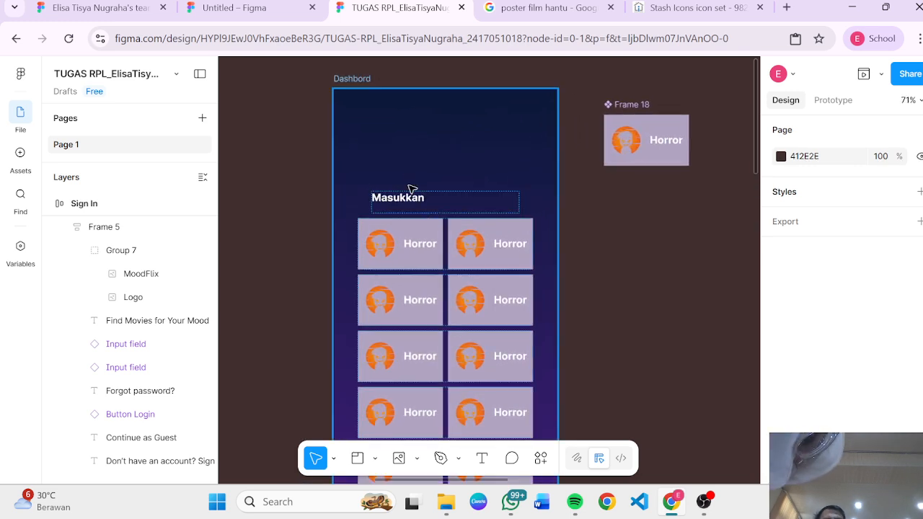
{"action": "double_click", "coordinate": [408, 198]}
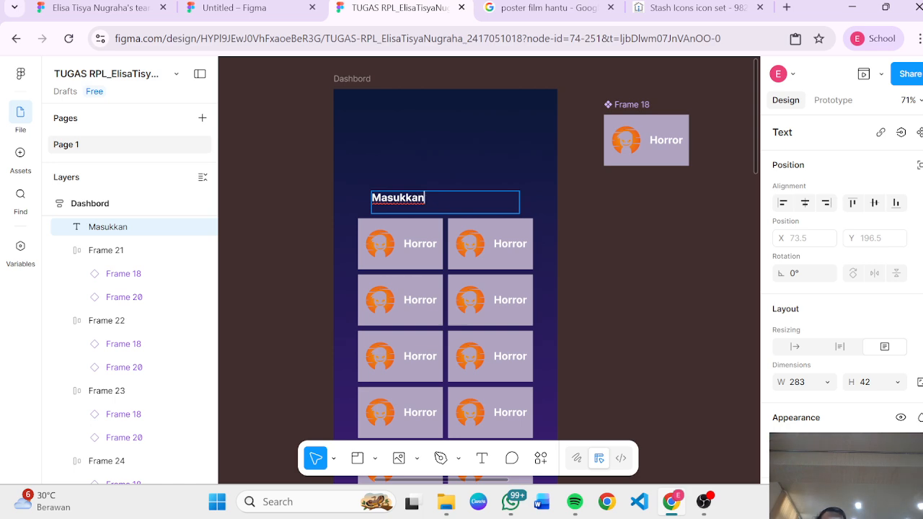
{"action": "left_click", "coordinate": [635, 267]}
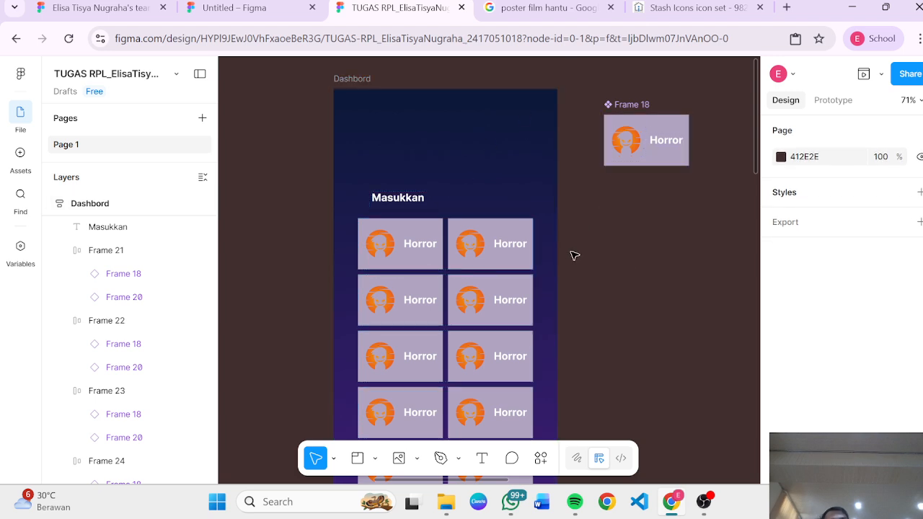
Step: Draw a new frame on the empty canvas and set it to the iPhone 14 & 15 Pro Max preset
{"action": "scroll", "coordinate": [570, 259], "scroll_direction": "down", "scroll_amount": 5}
{"action": "scroll", "coordinate": [476, 190], "scroll_direction": "down", "scroll_amount": 10}
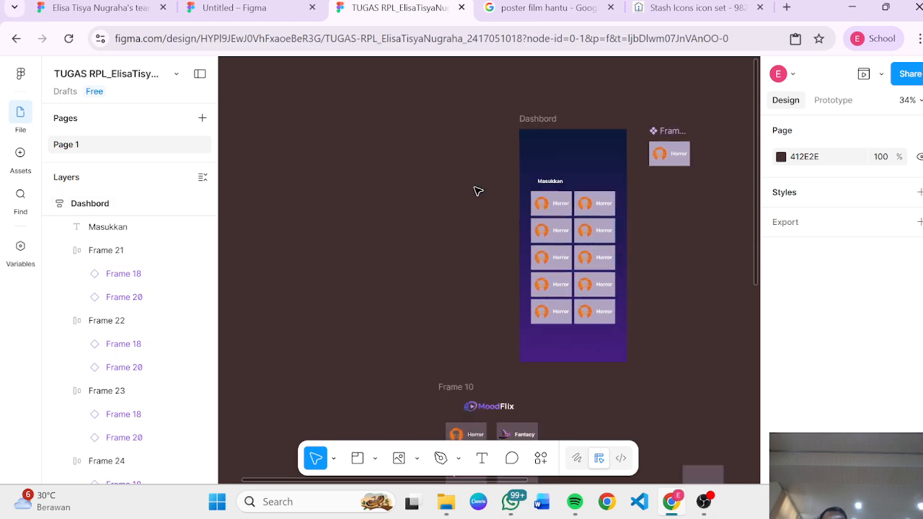
{"action": "scroll", "coordinate": [476, 190], "scroll_direction": "right", "scroll_amount": 2}
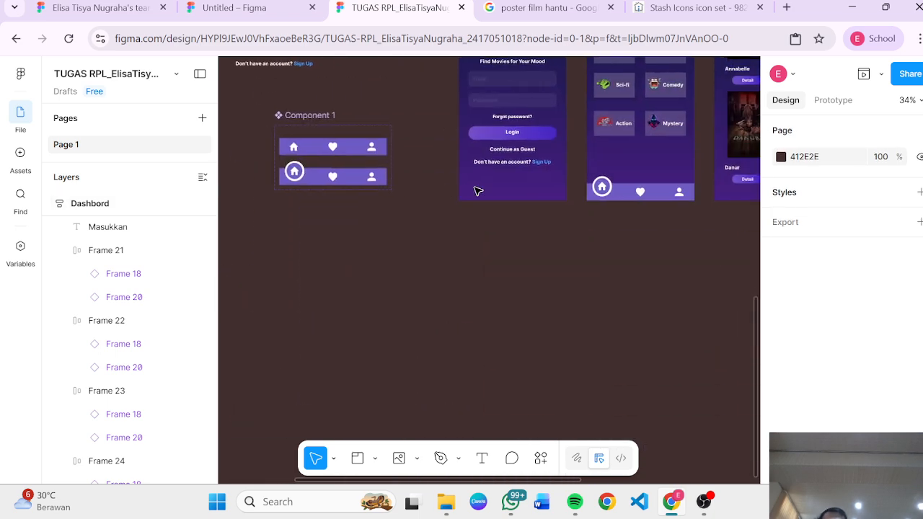
{"action": "key", "text": "f"}
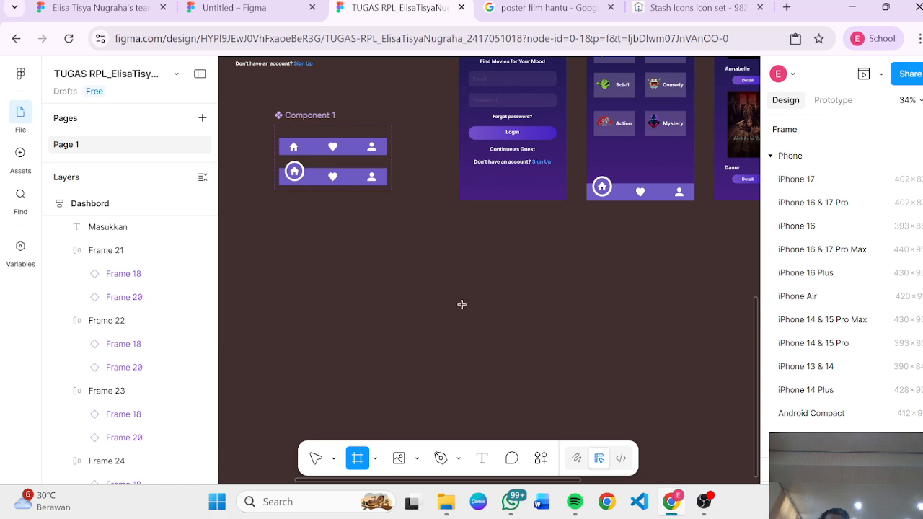
{"action": "left_click_drag", "start_coordinate": [459, 305], "coordinate": [497, 321]}
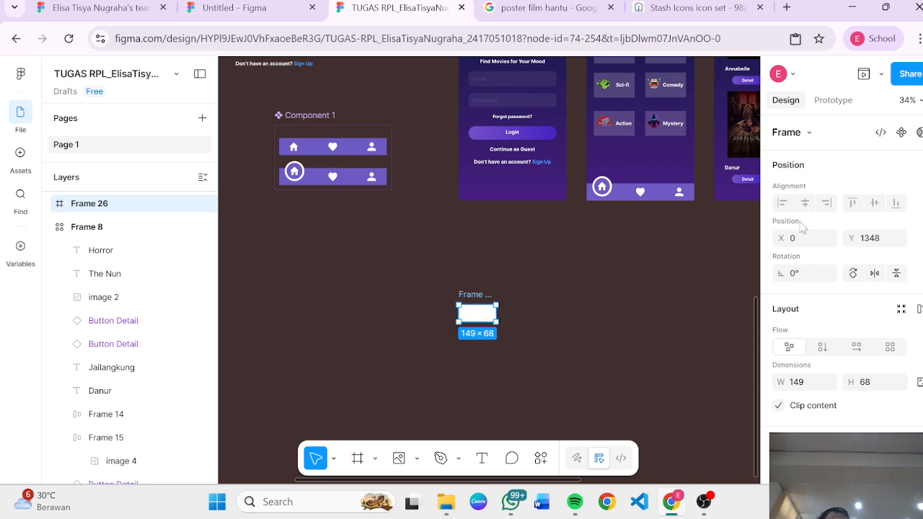
{"action": "left_click", "coordinate": [802, 132]}
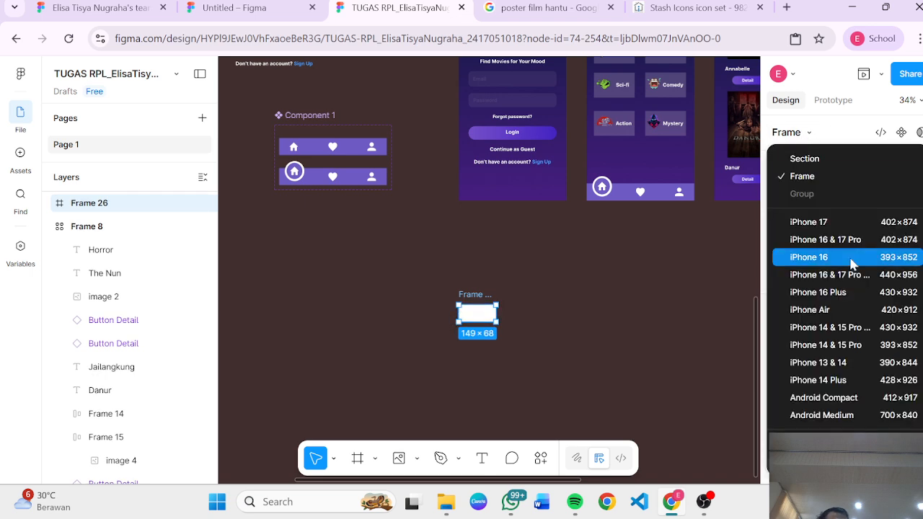
{"action": "left_click", "coordinate": [863, 330]}
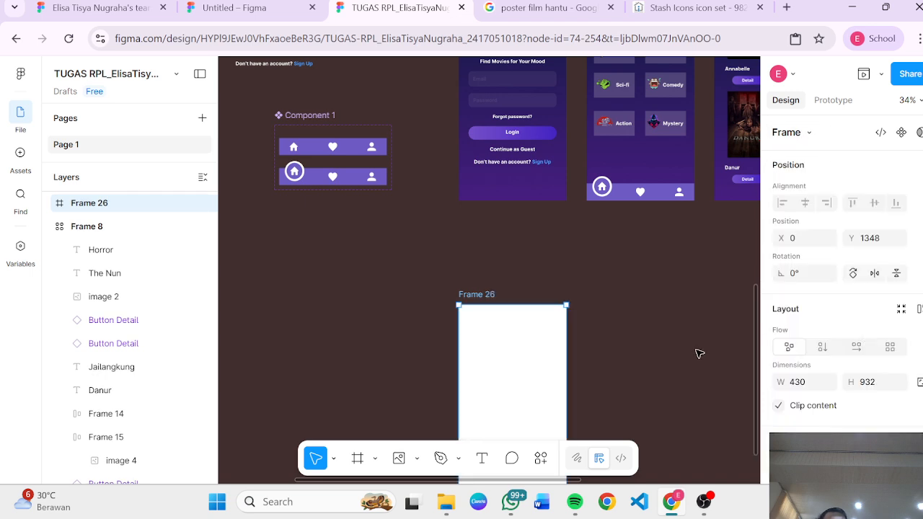
Step: Move the Button Login component set down beside the new frame
{"action": "scroll", "coordinate": [698, 353], "scroll_direction": "down", "scroll_amount": 5}
{"action": "scroll", "coordinate": [698, 354], "scroll_direction": "up", "scroll_amount": 6}
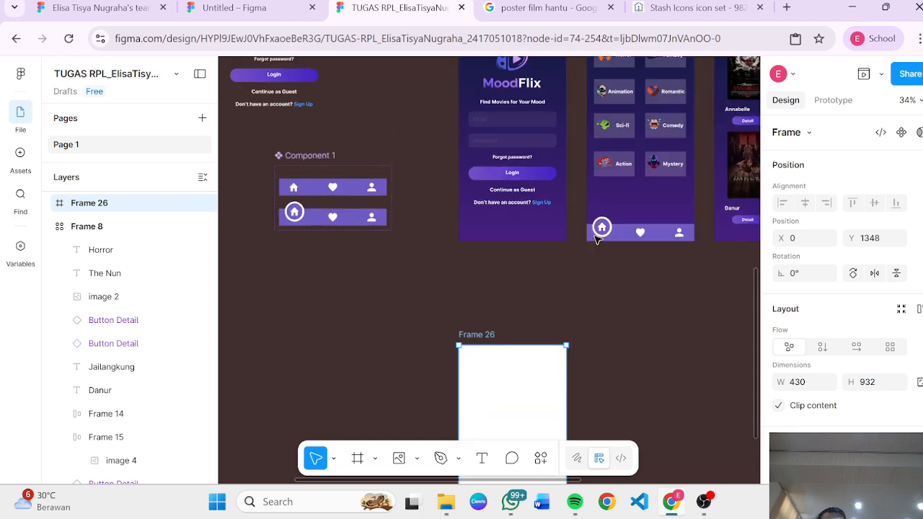
{"action": "scroll", "coordinate": [433, 274], "scroll_direction": "left", "scroll_amount": 5}
{"action": "scroll", "coordinate": [315, 289], "scroll_direction": "up", "scroll_amount": 4}
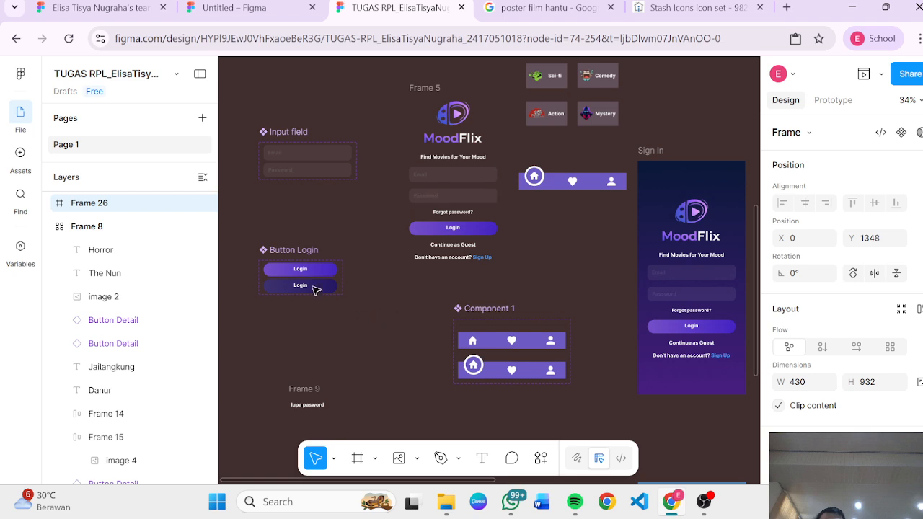
{"action": "left_click_drag", "start_coordinate": [292, 249], "coordinate": [496, 298]}
Step: Move the Input field component set just below the Button Login component set
{"action": "scroll", "coordinate": [496, 297], "scroll_direction": "right", "scroll_amount": 1}
{"action": "scroll", "coordinate": [426, 218], "scroll_direction": "left", "scroll_amount": 5}
{"action": "scroll", "coordinate": [426, 217], "scroll_direction": "up", "scroll_amount": 3}
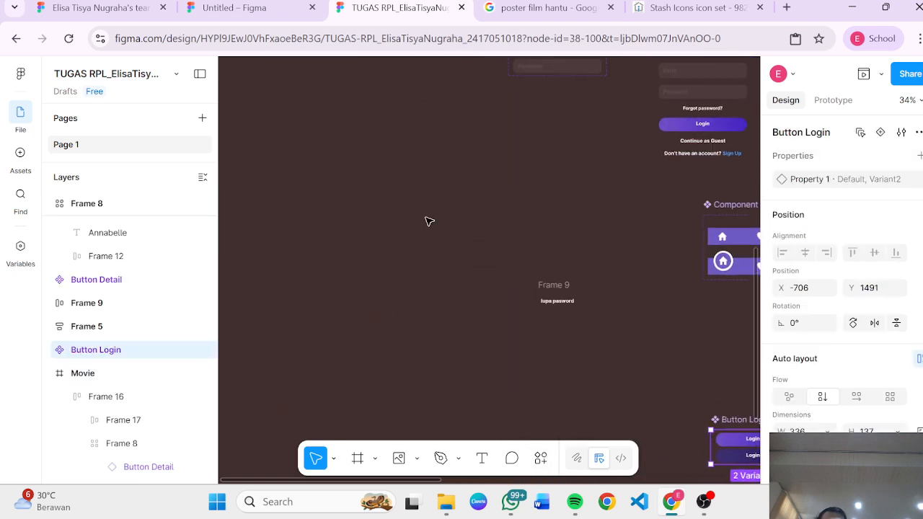
{"action": "scroll", "coordinate": [429, 222], "scroll_direction": "up", "scroll_amount": 3}
{"action": "scroll", "coordinate": [429, 220], "scroll_direction": "right", "scroll_amount": 4}
{"action": "left_click", "coordinate": [382, 157]}
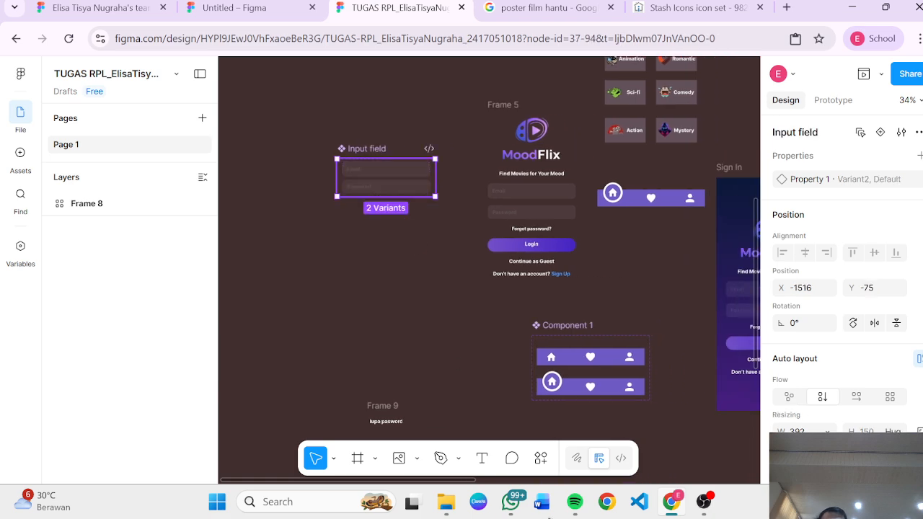
{"action": "left_click_drag", "start_coordinate": [382, 153], "coordinate": [577, 283]}
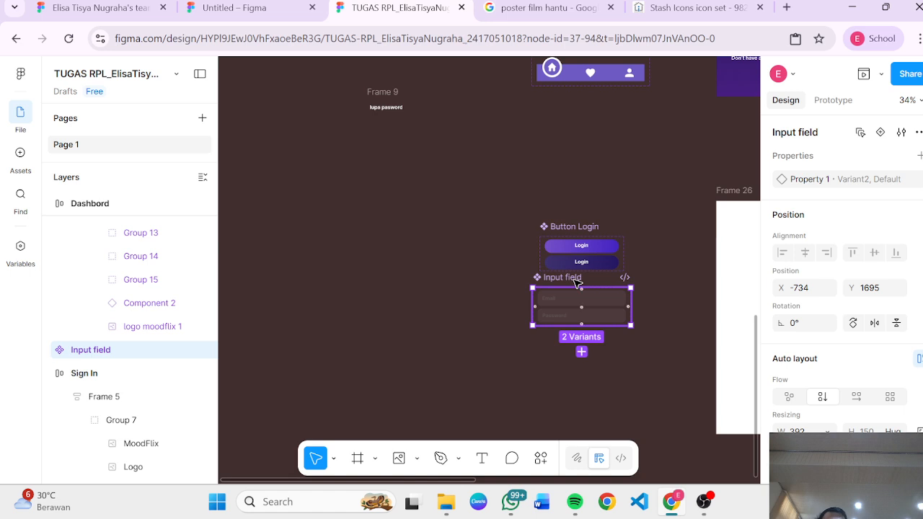
Step: Inspect the Button Login component's Default and Variant2 buttons and their Login text layers
{"action": "scroll", "coordinate": [577, 283], "scroll_direction": "up", "scroll_amount": 5}
{"action": "scroll", "coordinate": [488, 280], "scroll_direction": "right", "scroll_amount": 4}
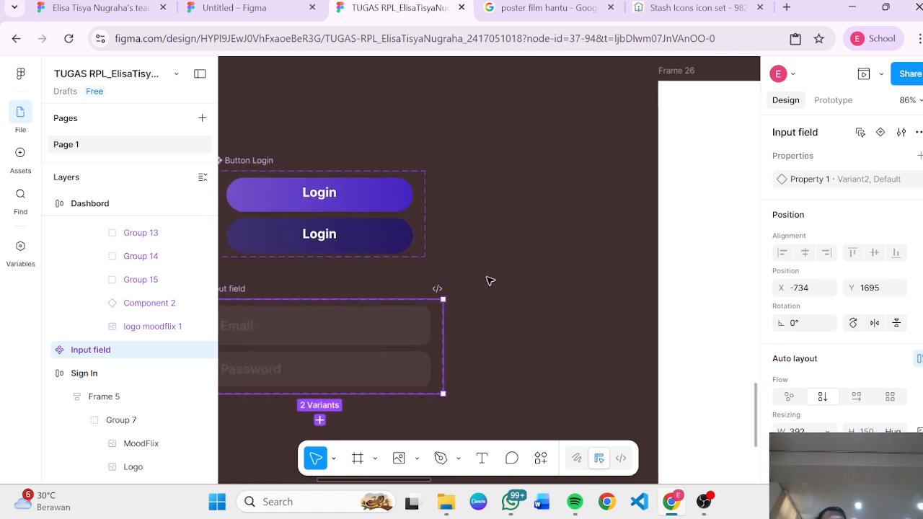
{"action": "left_click", "coordinate": [375, 189]}
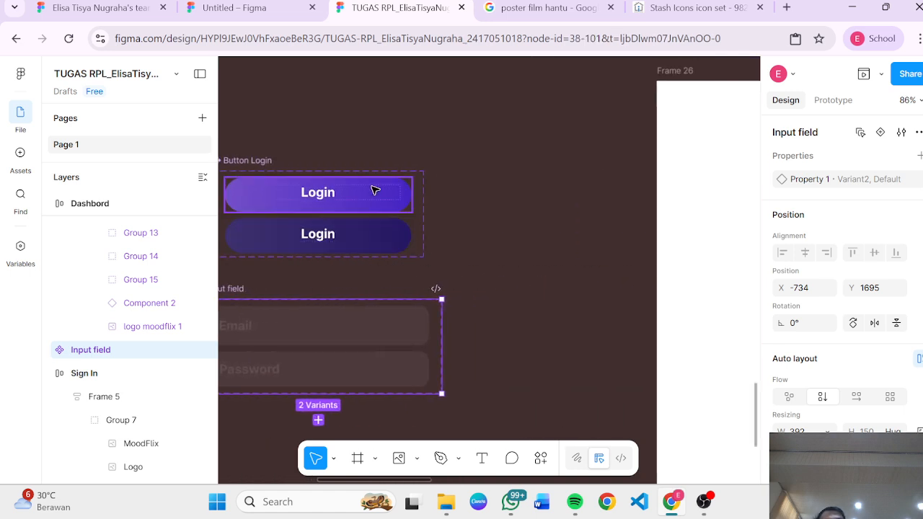
{"action": "scroll", "coordinate": [397, 190], "scroll_direction": "up", "scroll_amount": 3}
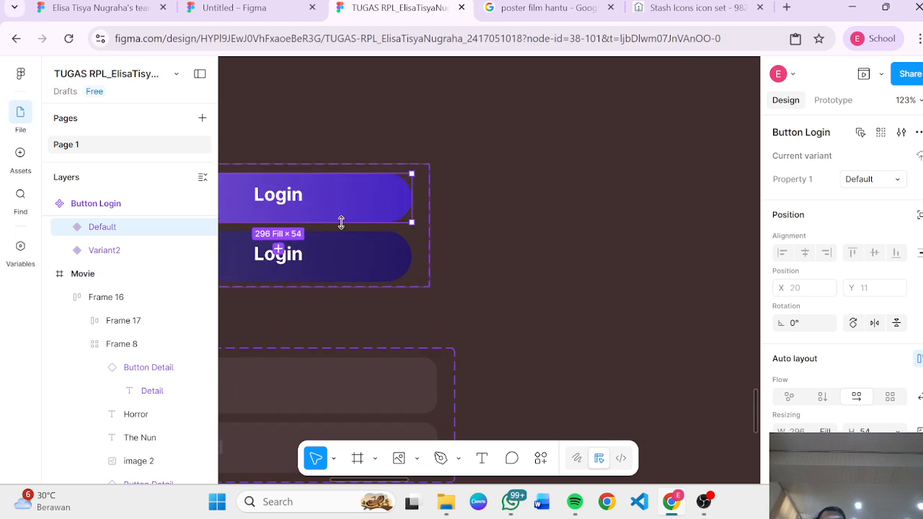
{"action": "scroll", "coordinate": [342, 221], "scroll_direction": "left", "scroll_amount": 3}
{"action": "left_click", "coordinate": [494, 201]}
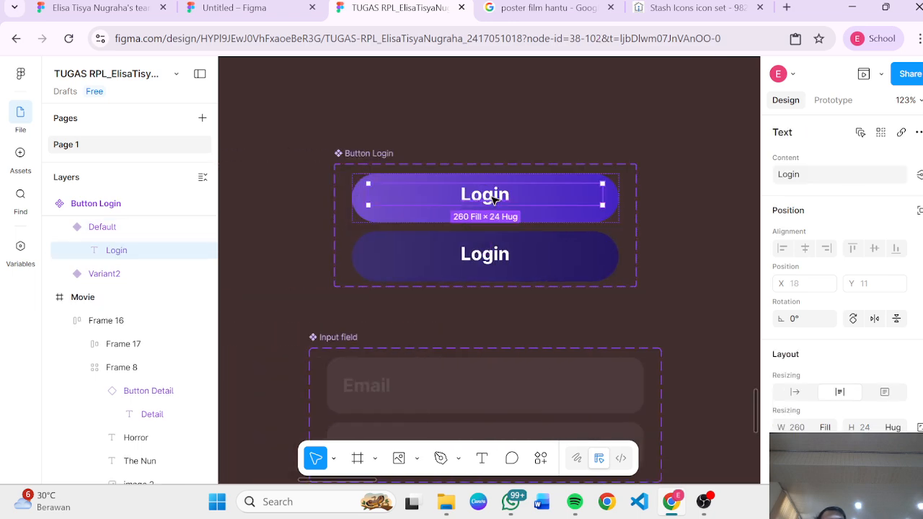
{"action": "scroll", "coordinate": [834, 358], "scroll_direction": "down", "scroll_amount": 2}
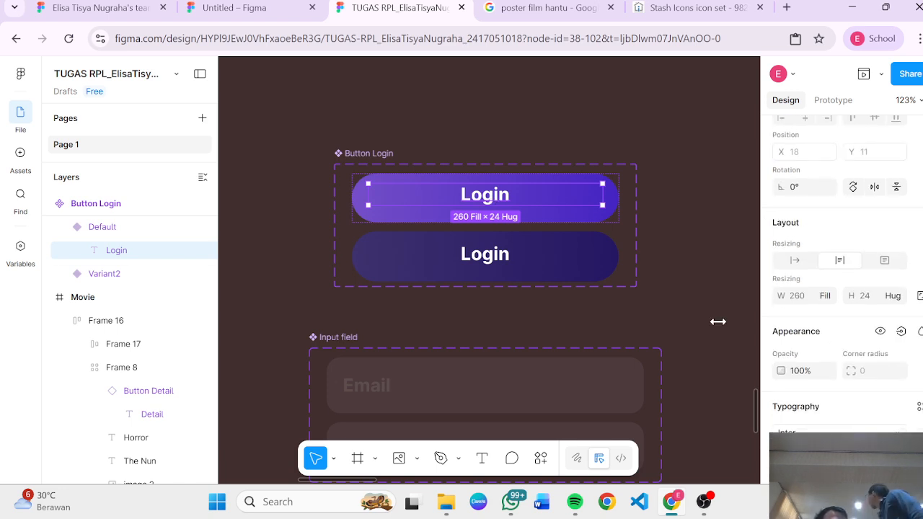
{"action": "left_click", "coordinate": [506, 216]}
{"action": "left_click", "coordinate": [711, 284]}
{"action": "left_click_drag", "start_coordinate": [732, 299], "coordinate": [714, 280]}
{"action": "left_click", "coordinate": [406, 204]}
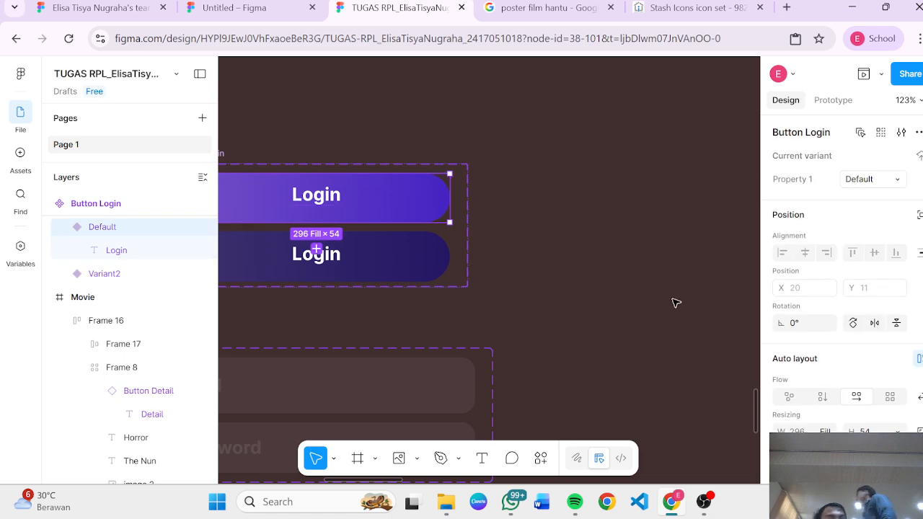
{"action": "scroll", "coordinate": [674, 302], "scroll_direction": "down", "scroll_amount": 5}
{"action": "scroll", "coordinate": [674, 303], "scroll_direction": "right", "scroll_amount": 4}
{"action": "left_click", "coordinate": [496, 334]}
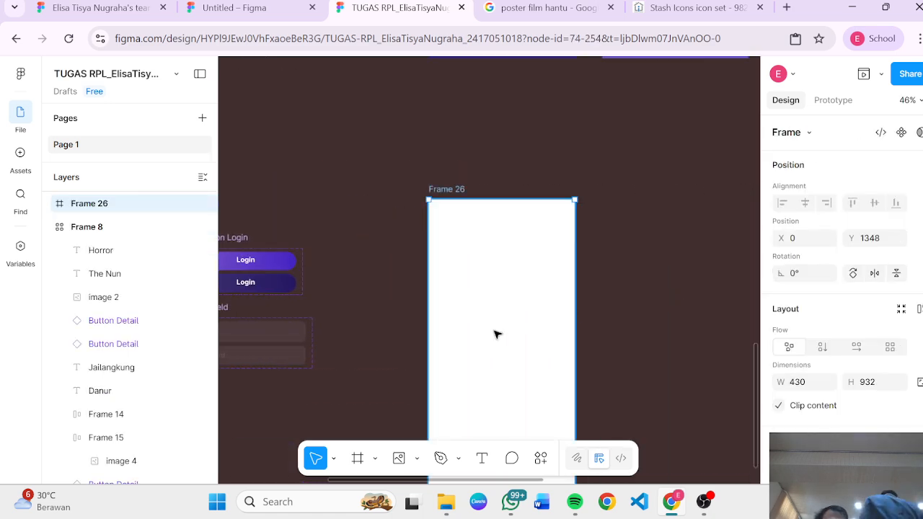
{"action": "left_click", "coordinate": [284, 264]}
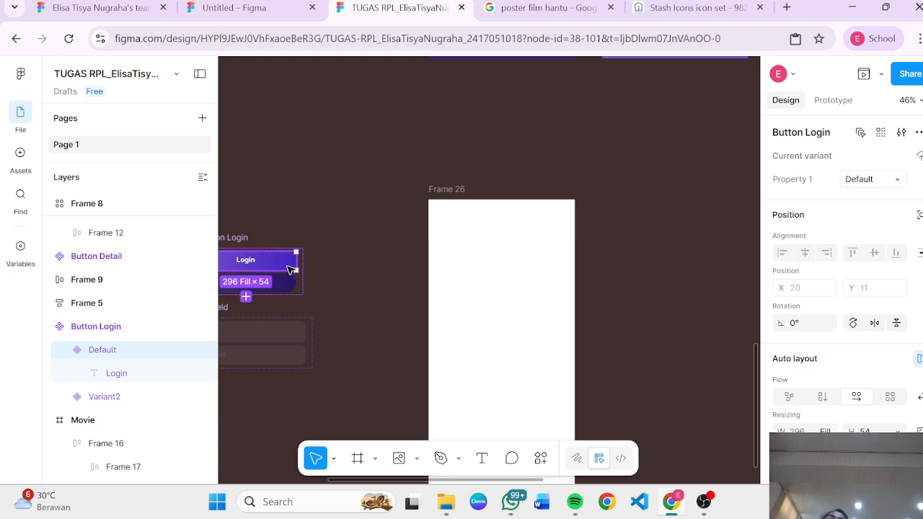
{"action": "scroll", "coordinate": [292, 270], "scroll_direction": "up", "scroll_amount": 5}
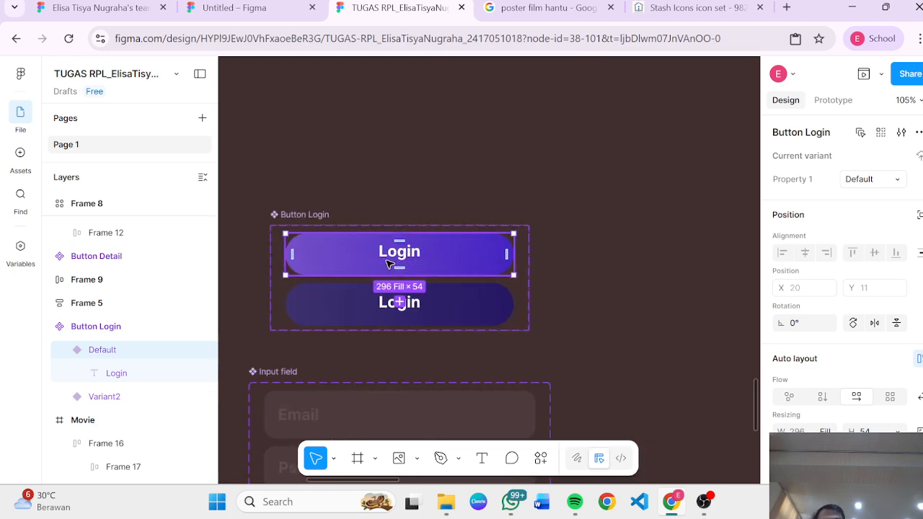
{"action": "double_click", "coordinate": [404, 253]}
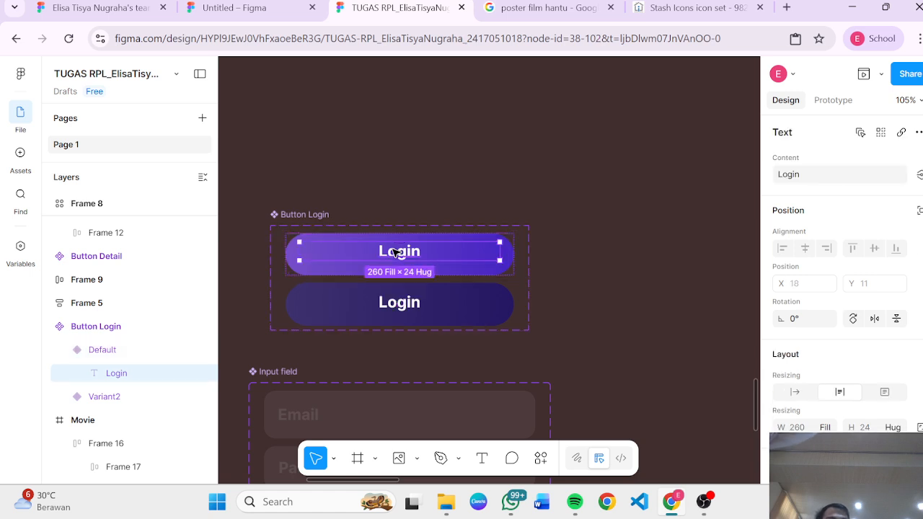
{"action": "left_click", "coordinate": [473, 270]}
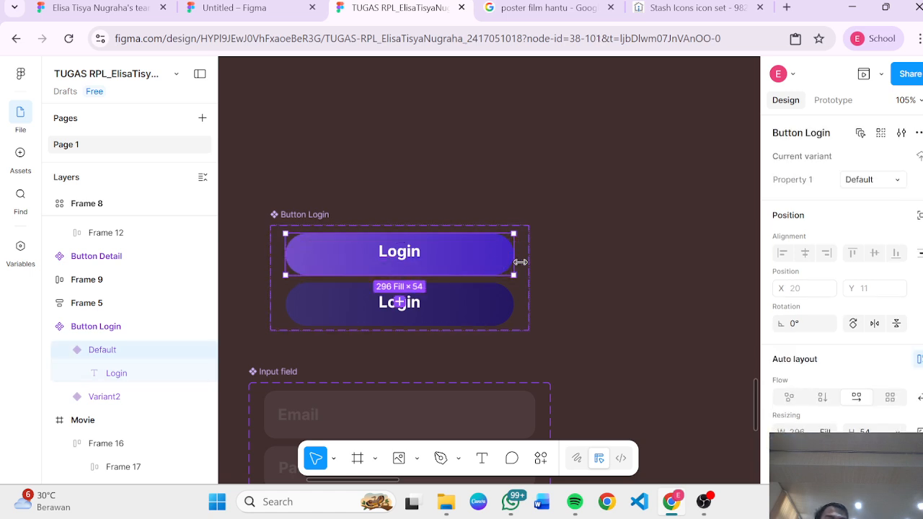
{"action": "left_click", "coordinate": [523, 266]}
{"action": "left_click", "coordinate": [507, 252]}
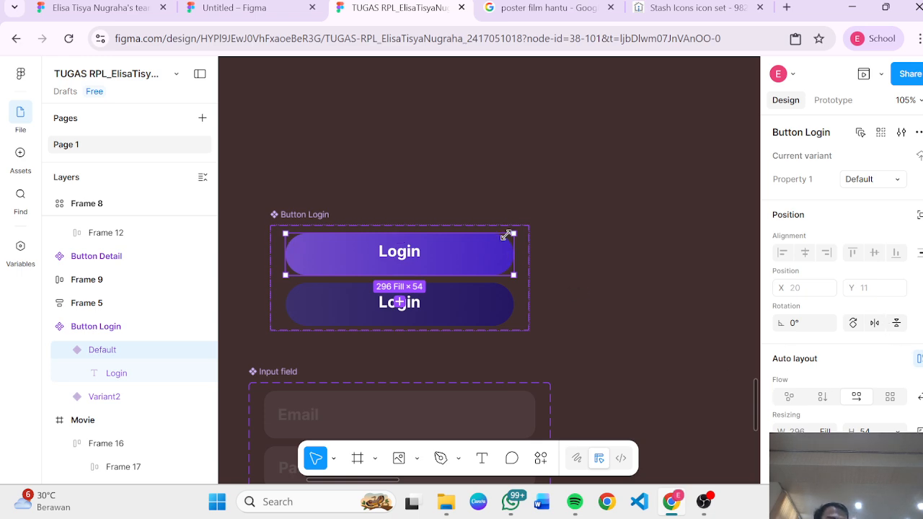
Step: Set the auto-layout alignment of both Button Login variants to center so the Login label sits centered
{"action": "scroll", "coordinate": [868, 383], "scroll_direction": "down", "scroll_amount": 3}
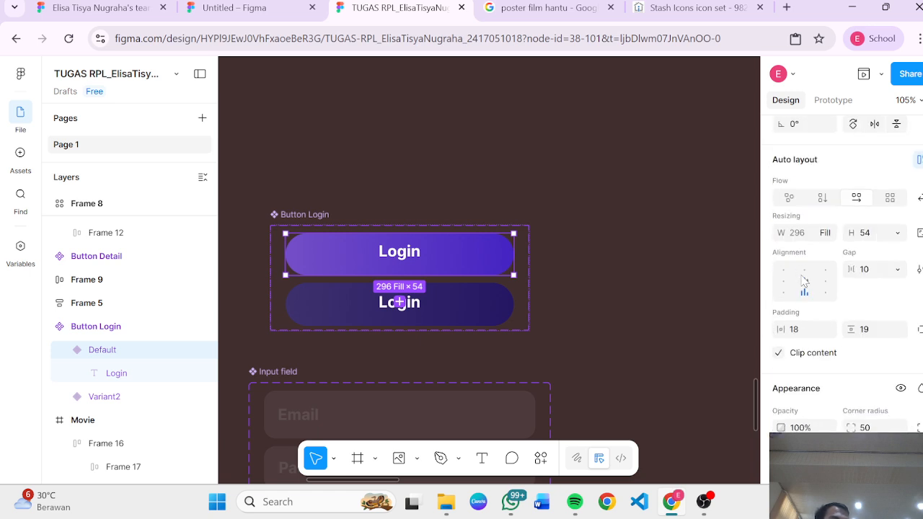
{"action": "left_click", "coordinate": [806, 284]}
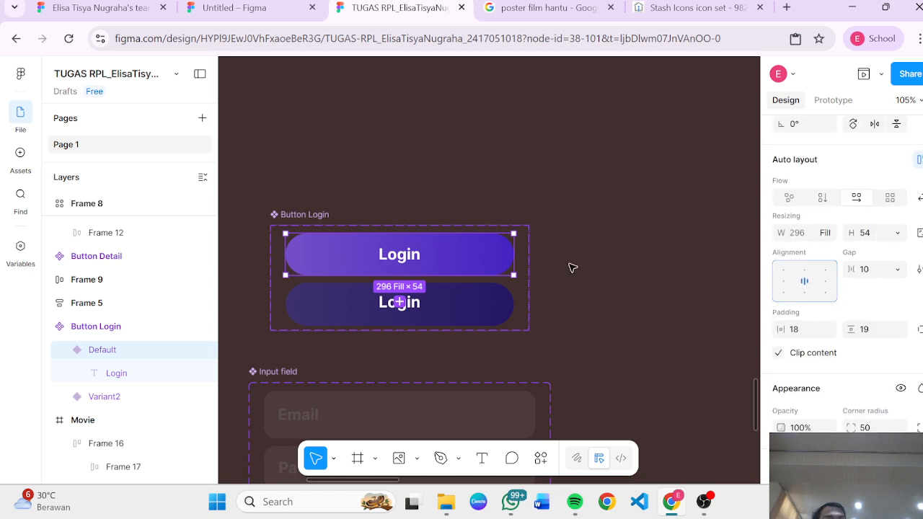
{"action": "left_click", "coordinate": [485, 302]}
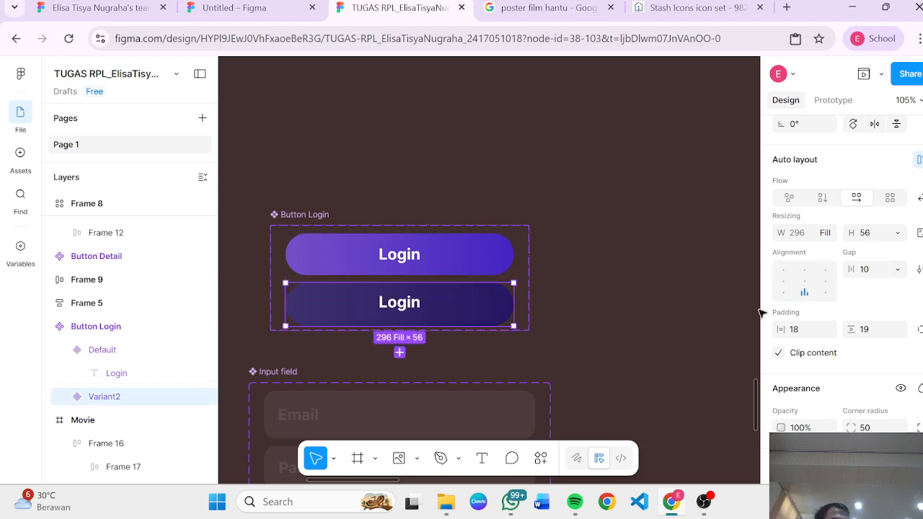
{"action": "left_click", "coordinate": [805, 284]}
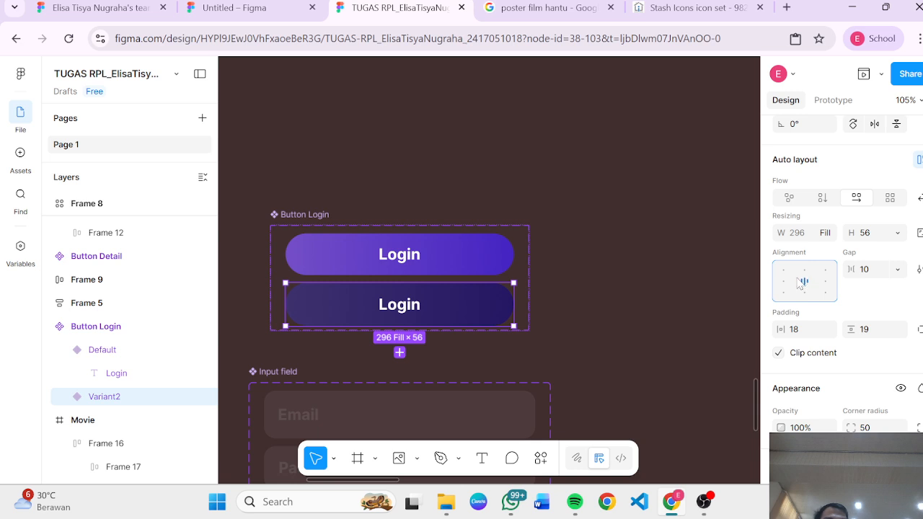
Step: Select the Login text layer inside the Default Button Login variant
{"action": "double_click", "coordinate": [399, 256]}
{"action": "left_click", "coordinate": [544, 274]}
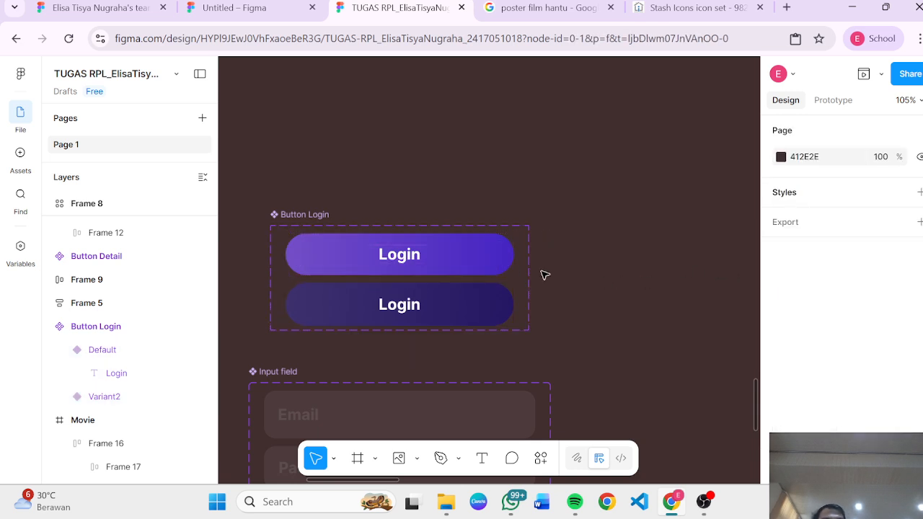
{"action": "left_click", "coordinate": [426, 259]}
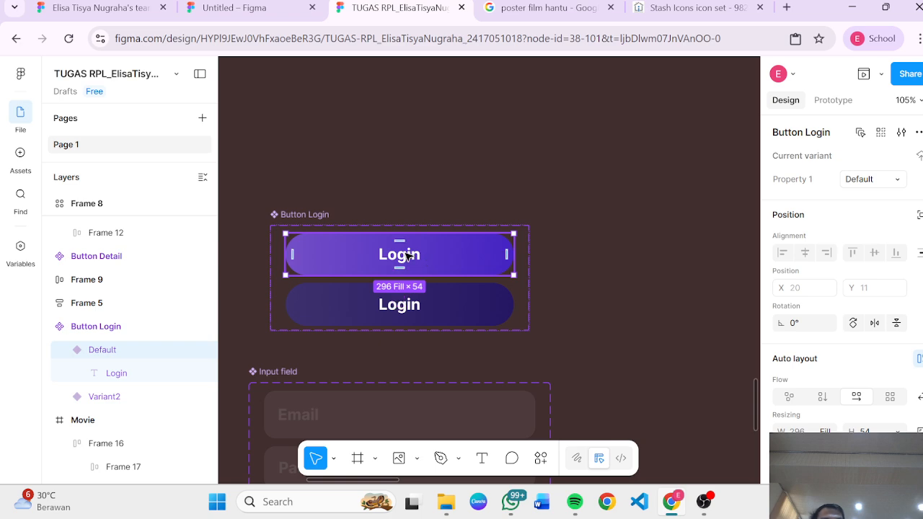
{"action": "left_click", "coordinate": [408, 256]}
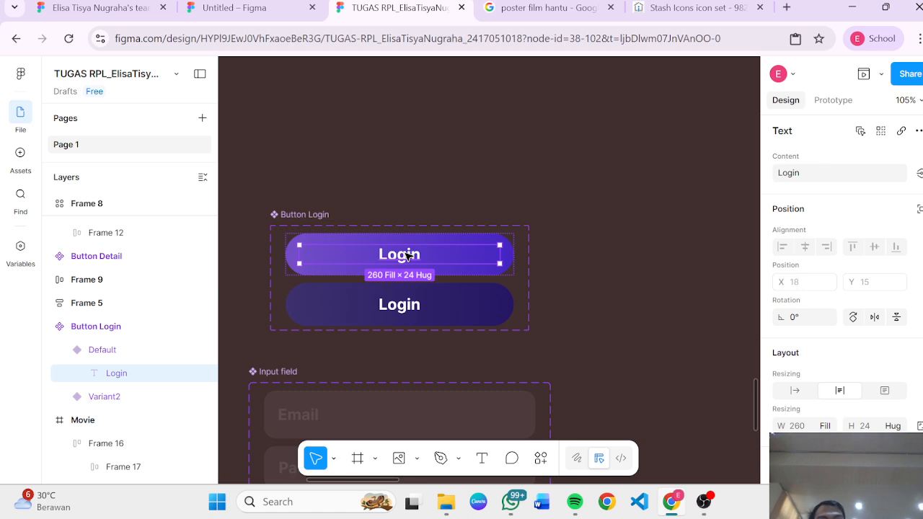
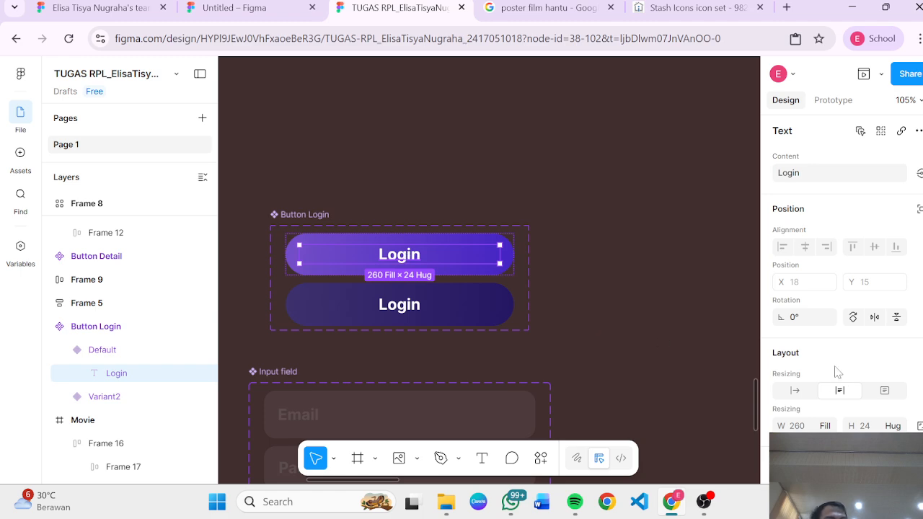
Step: Try narrowing the Default Button Login variant to about 87 wide, then undo the resize
{"action": "scroll", "coordinate": [837, 372], "scroll_direction": "down", "scroll_amount": 3}
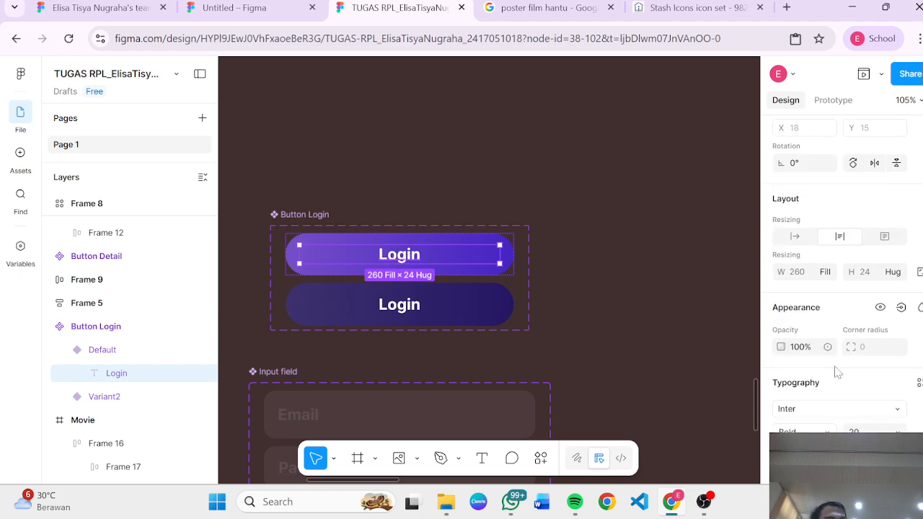
{"action": "left_click", "coordinate": [830, 279]}
{"action": "left_click", "coordinate": [530, 254]}
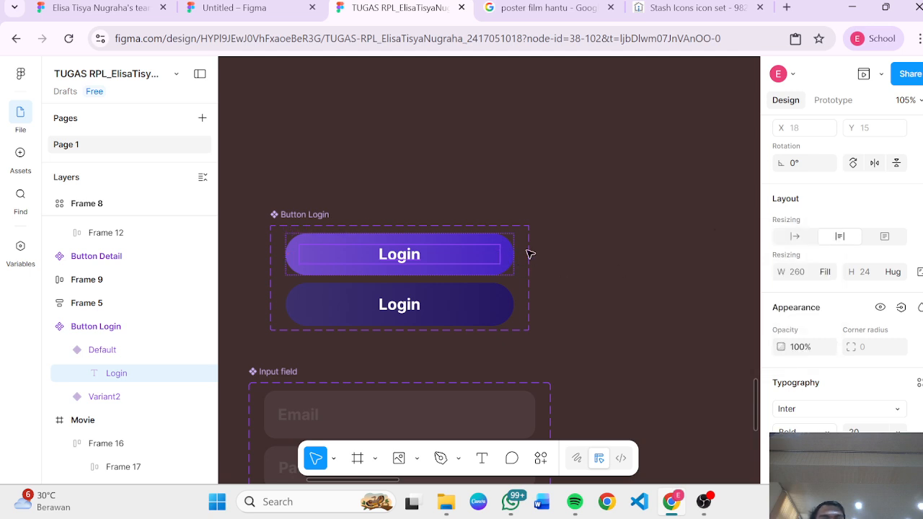
{"action": "left_click", "coordinate": [512, 249]}
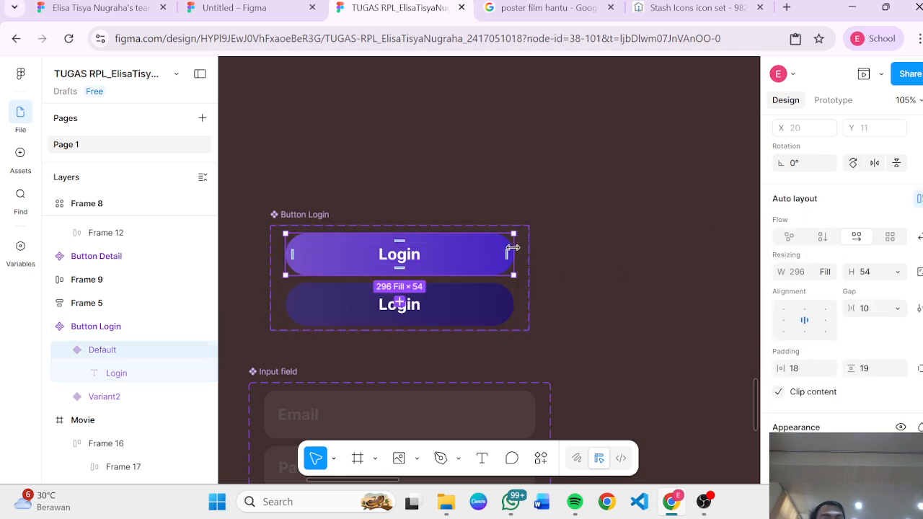
{"action": "left_click_drag", "start_coordinate": [512, 249], "coordinate": [353, 253]}
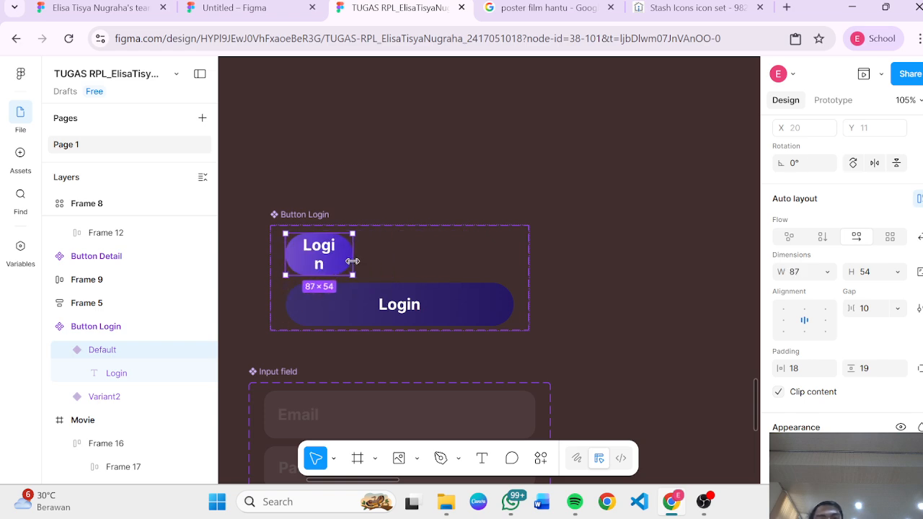
{"action": "left_click", "coordinate": [323, 254]}
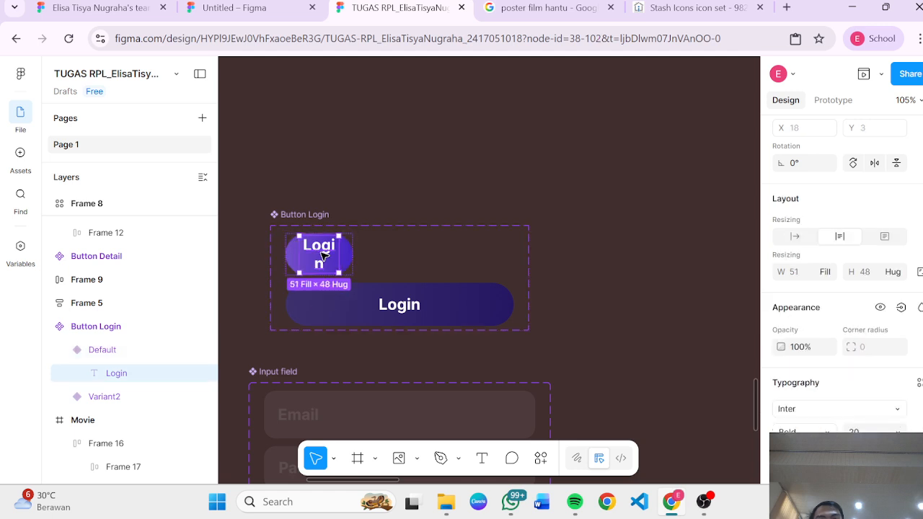
{"action": "key", "text": "Escape"}
{"action": "key", "text": "ctrl+z"}
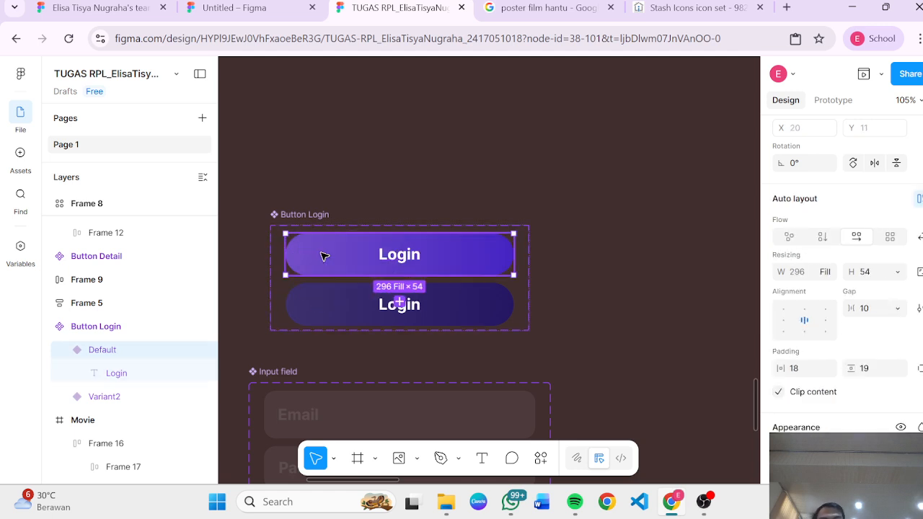
{"action": "left_click", "coordinate": [612, 325]}
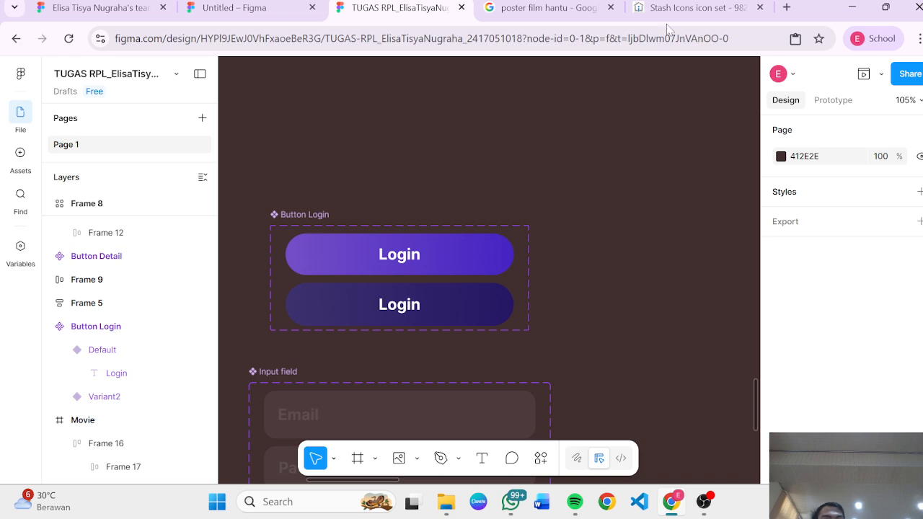
Step: Duplicate the MoodFlix logo group from the Frame 5 sign-in screen onto the empty canvas, deleting the stray logo copy
{"action": "scroll", "coordinate": [725, 202], "scroll_direction": "down", "scroll_amount": 5}
{"action": "scroll", "coordinate": [643, 257], "scroll_direction": "right", "scroll_amount": 5}
{"action": "scroll", "coordinate": [642, 258], "scroll_direction": "down", "scroll_amount": 2}
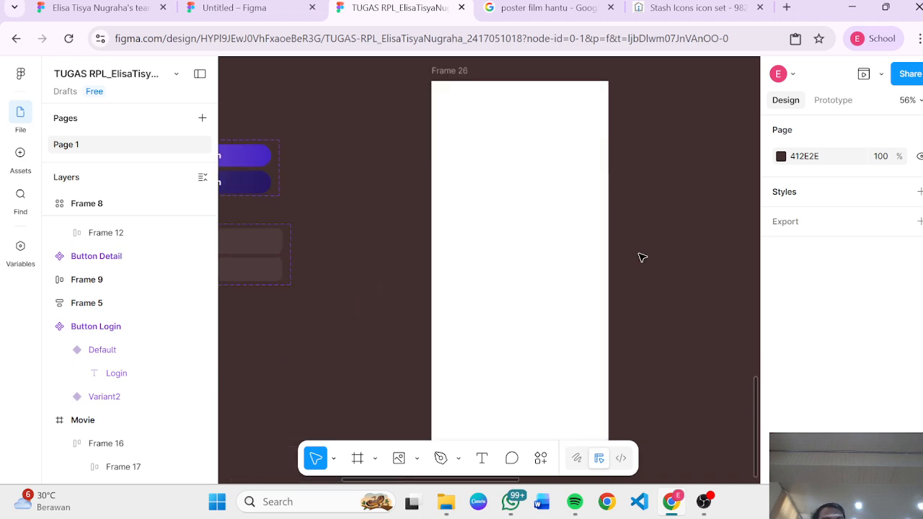
{"action": "scroll", "coordinate": [643, 257], "scroll_direction": "down", "scroll_amount": 2}
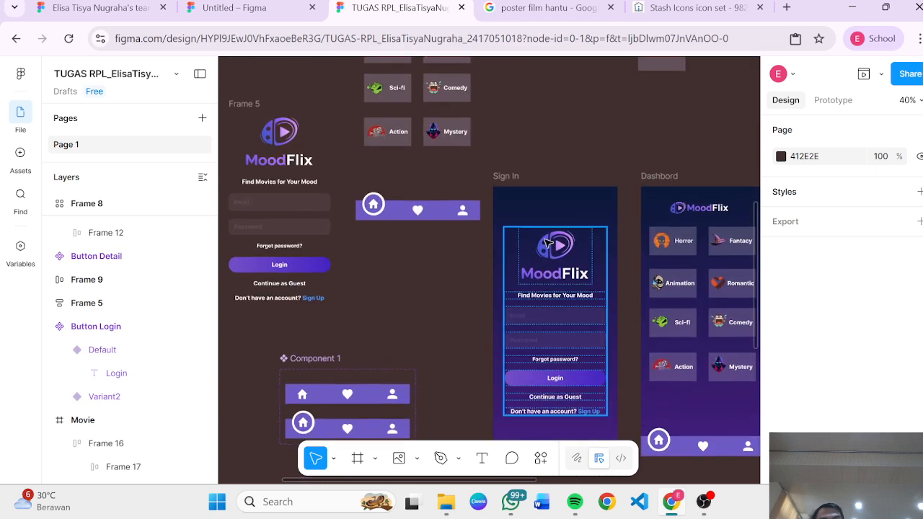
{"action": "left_click", "coordinate": [273, 131]}
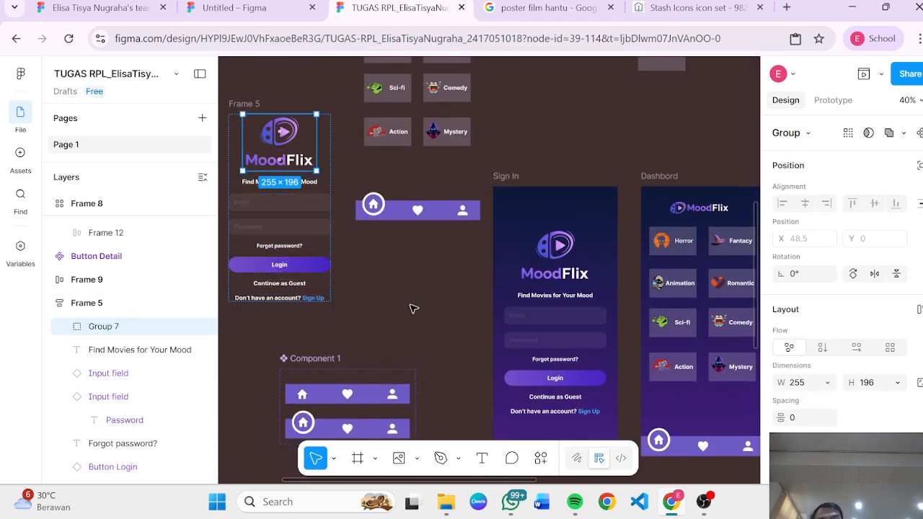
{"action": "scroll", "coordinate": [436, 316], "scroll_direction": "up", "scroll_amount": 4}
{"action": "scroll", "coordinate": [435, 316], "scroll_direction": "down", "scroll_amount": 2}
{"action": "scroll", "coordinate": [436, 316], "scroll_direction": "left", "scroll_amount": 5}
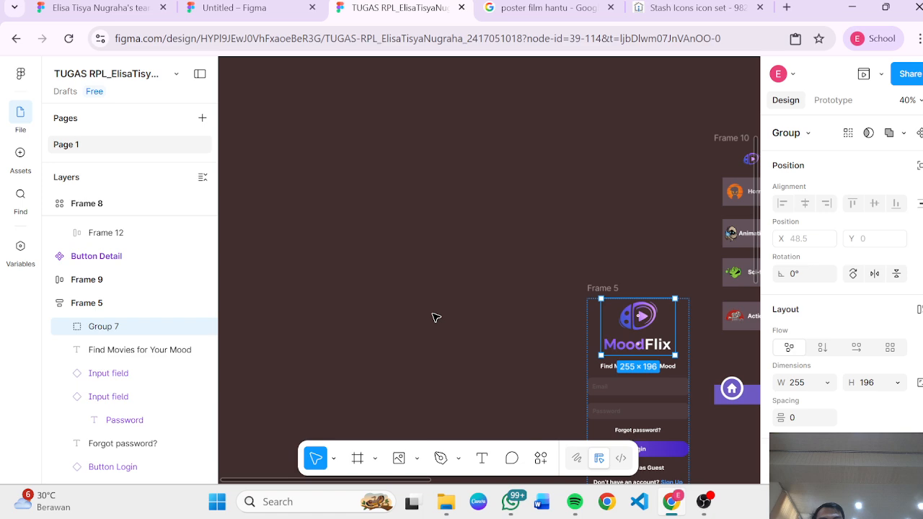
{"action": "double_click", "coordinate": [646, 317]}
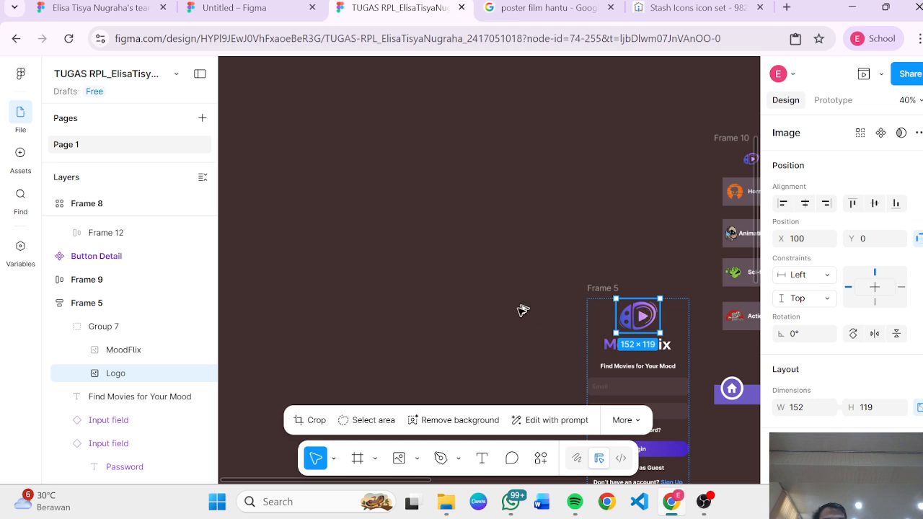
{"action": "left_click_drag", "start_coordinate": [637, 315], "coordinate": [405, 303]}
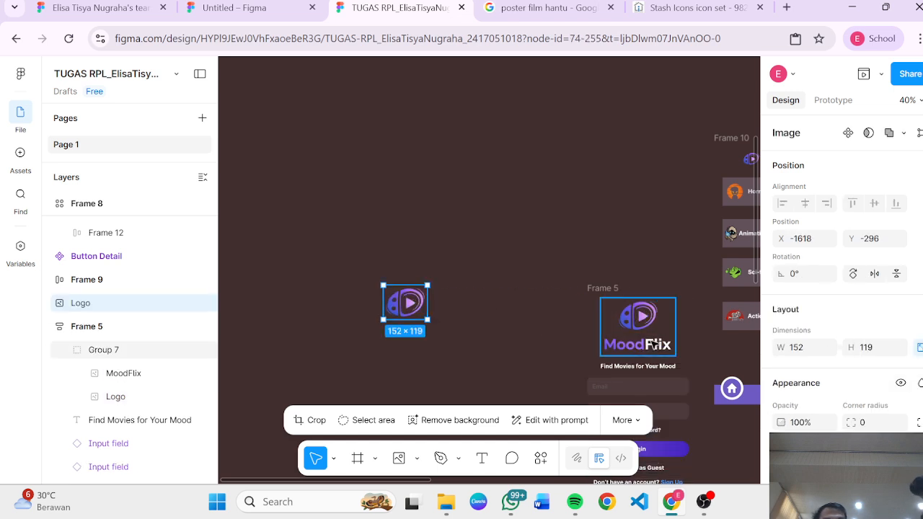
{"action": "left_click_drag", "start_coordinate": [644, 344], "coordinate": [414, 395]}
{"action": "left_click", "coordinate": [391, 288]}
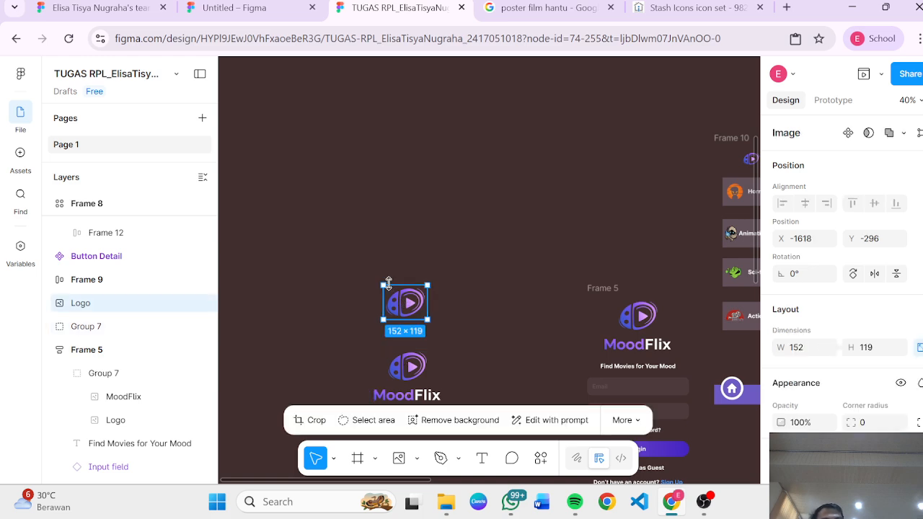
{"action": "key", "text": "Delete"}
Step: Move the copied MoodFlix logo group below the Input field component set, next to Frame 26
{"action": "scroll", "coordinate": [389, 267], "scroll_direction": "down", "scroll_amount": 5}
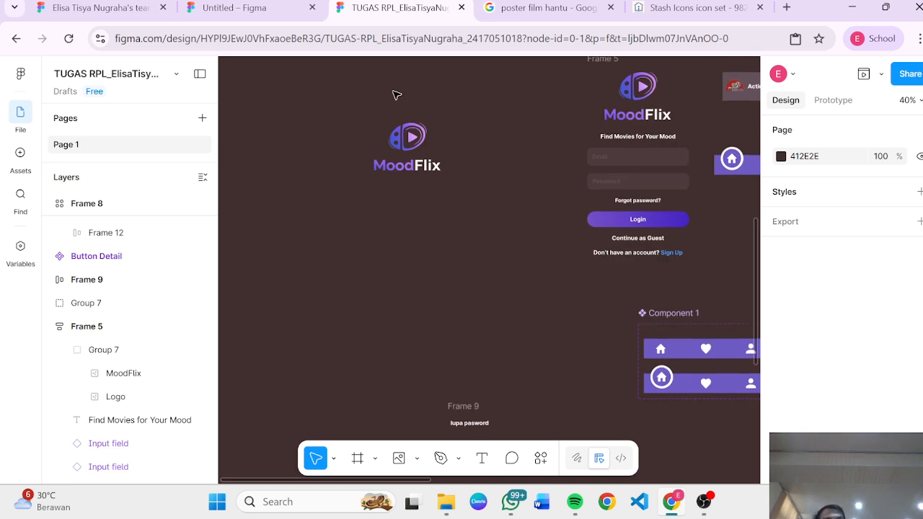
{"action": "left_click_drag", "start_coordinate": [418, 150], "coordinate": [339, 347]}
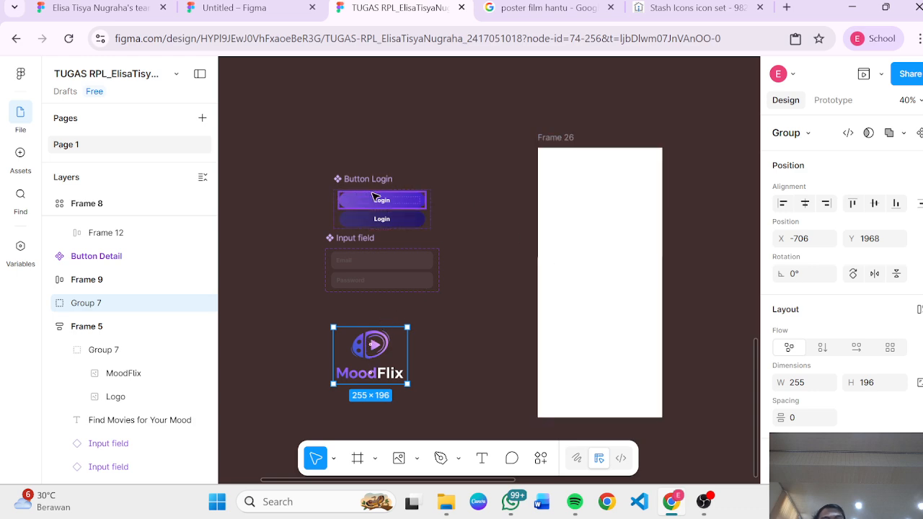
Step: Add vertical auto layout to the blank Frame 26 phone frame
{"action": "left_click", "coordinate": [561, 138]}
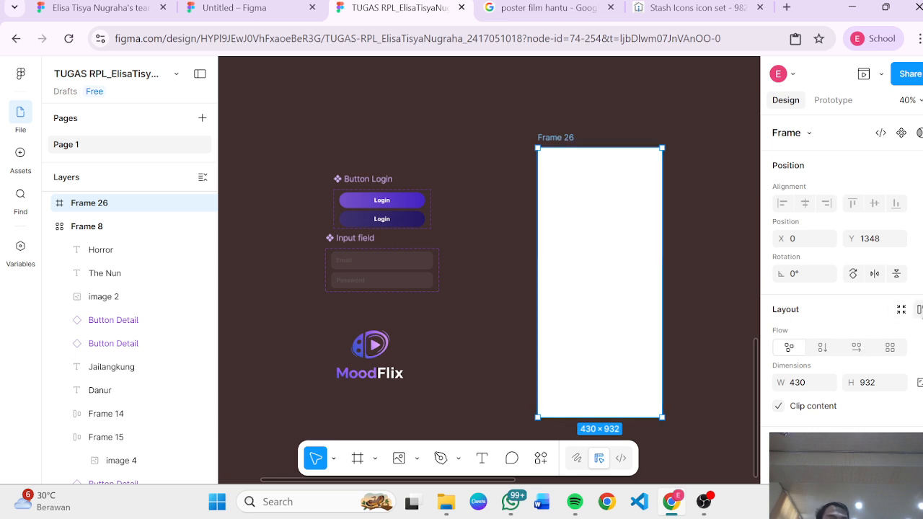
{"action": "left_click", "coordinate": [919, 310]}
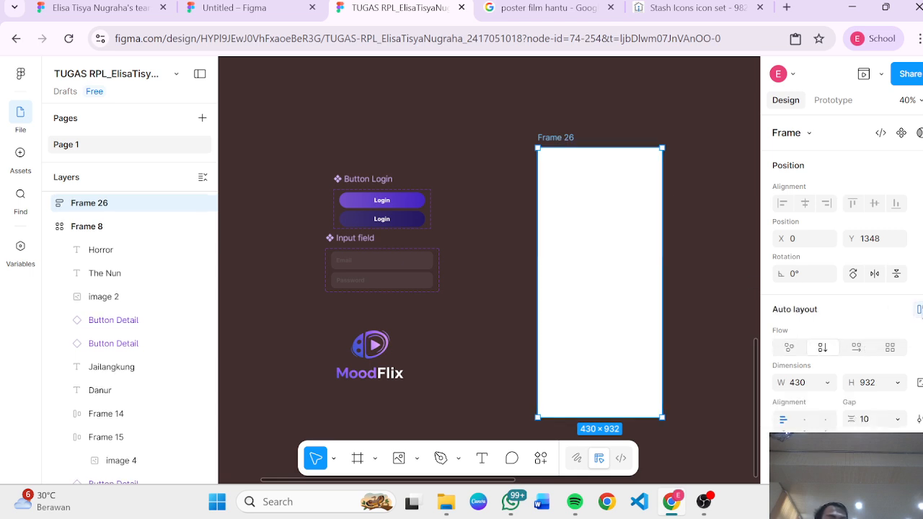
{"action": "scroll", "coordinate": [674, 98], "scroll_direction": "up", "scroll_amount": 10}
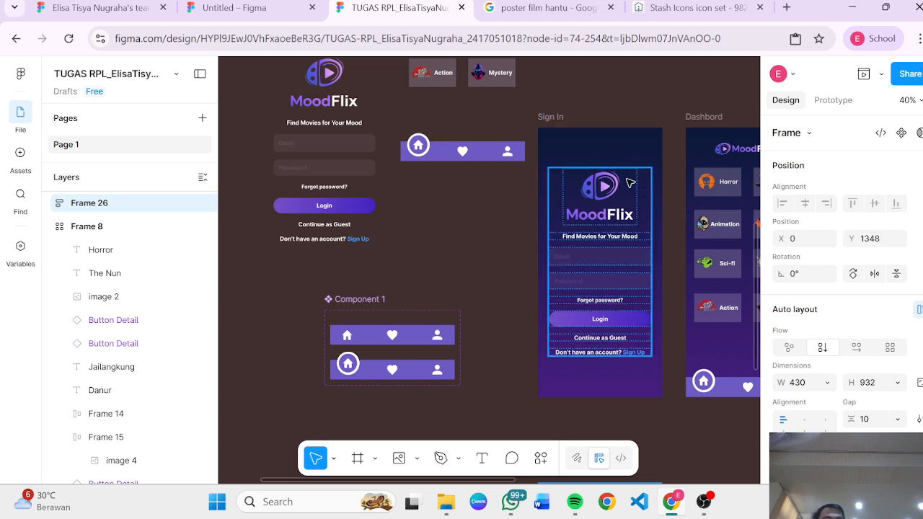
{"action": "scroll", "coordinate": [629, 183], "scroll_direction": "down", "scroll_amount": 10}
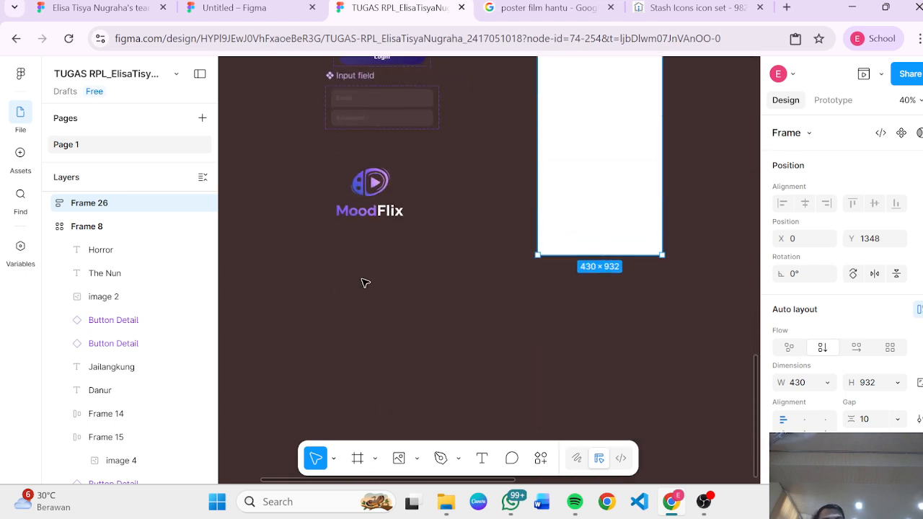
{"action": "scroll", "coordinate": [420, 296], "scroll_direction": "up", "scroll_amount": 3}
Step: Place the copied MoodFlix logo group inside Frame 26
{"action": "left_click", "coordinate": [368, 371]}
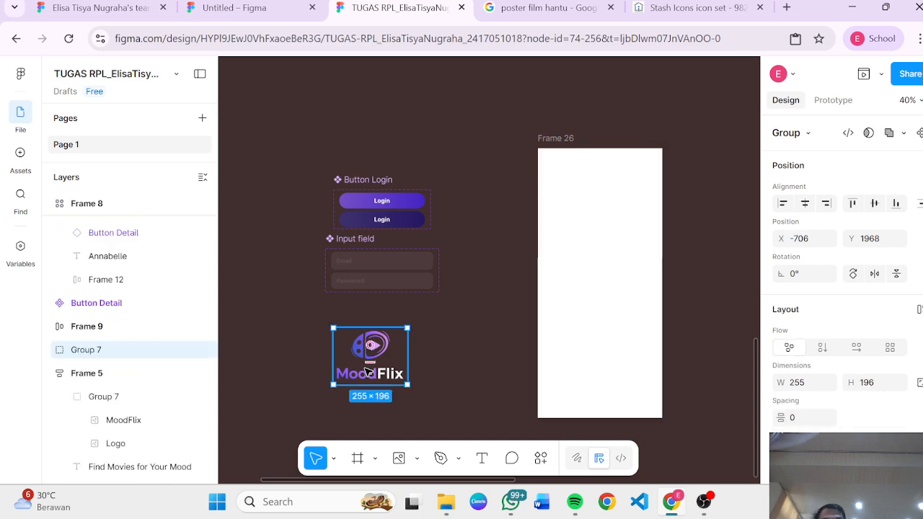
{"action": "key", "text": "alt"}
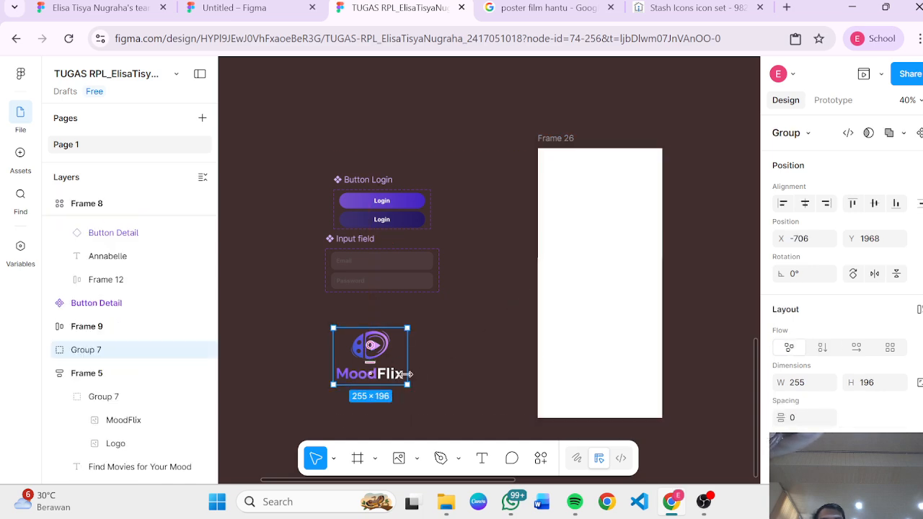
{"action": "left_click", "coordinate": [446, 371]}
{"action": "left_click", "coordinate": [388, 366]}
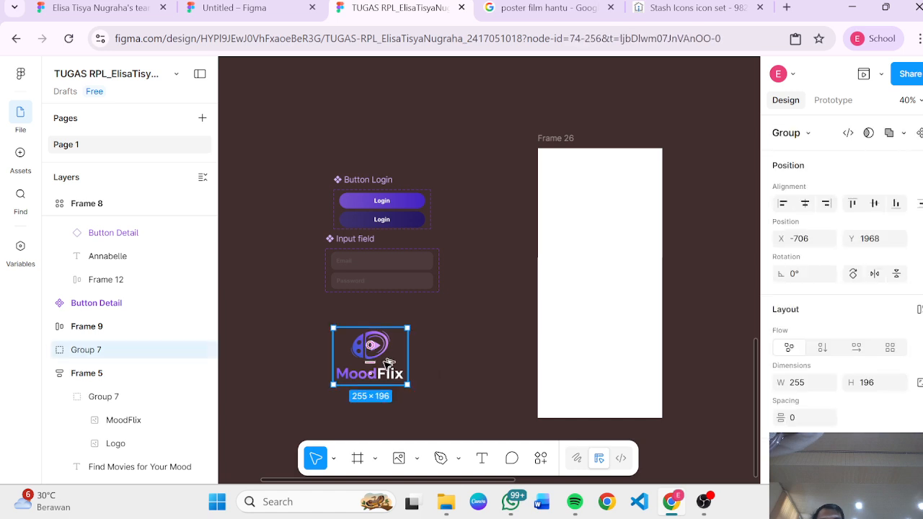
{"action": "key", "text": "alt"}
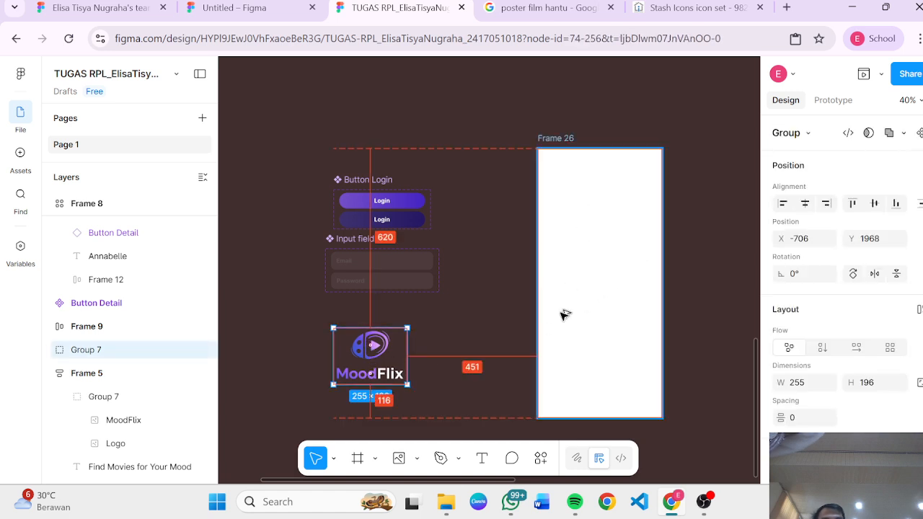
{"action": "left_click", "coordinate": [463, 344]}
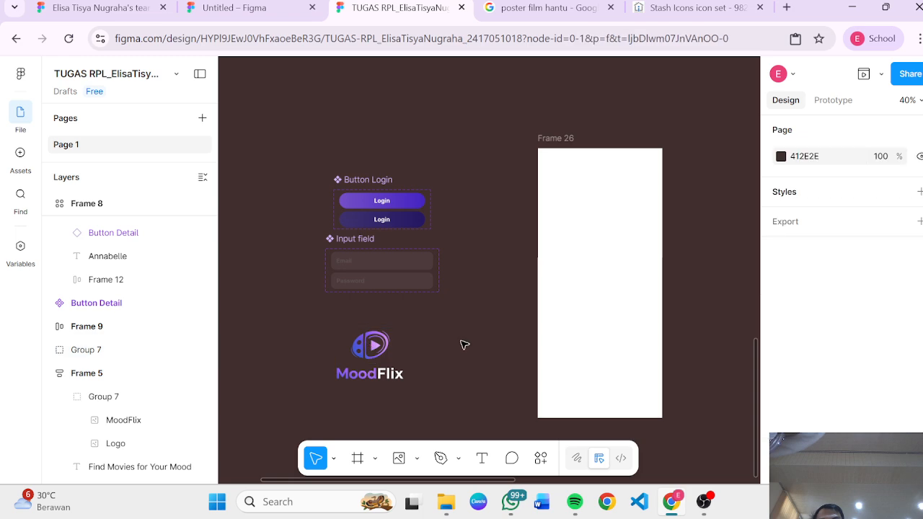
{"action": "left_click_drag", "start_coordinate": [382, 351], "coordinate": [598, 222]}
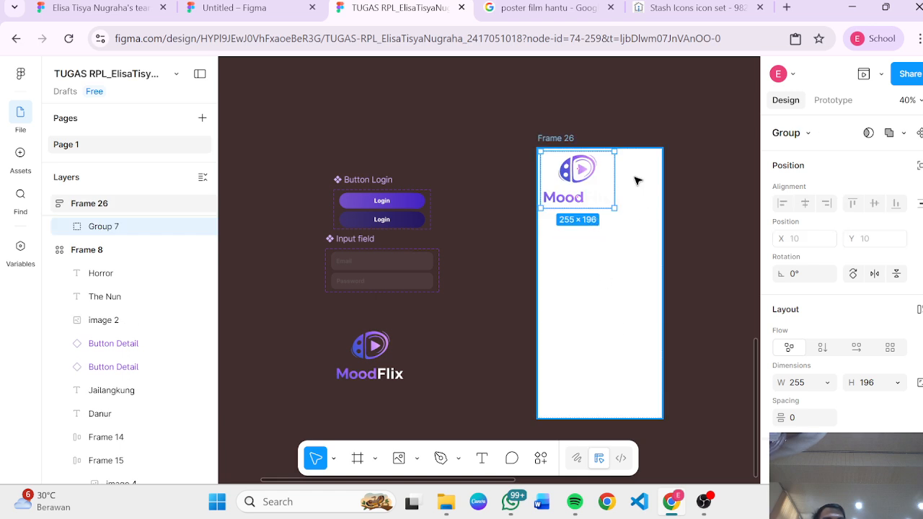
Step: Center-align Frame 26's auto-layout contents and change the frame's white fill to a saturated blue
{"action": "left_click", "coordinate": [552, 137]}
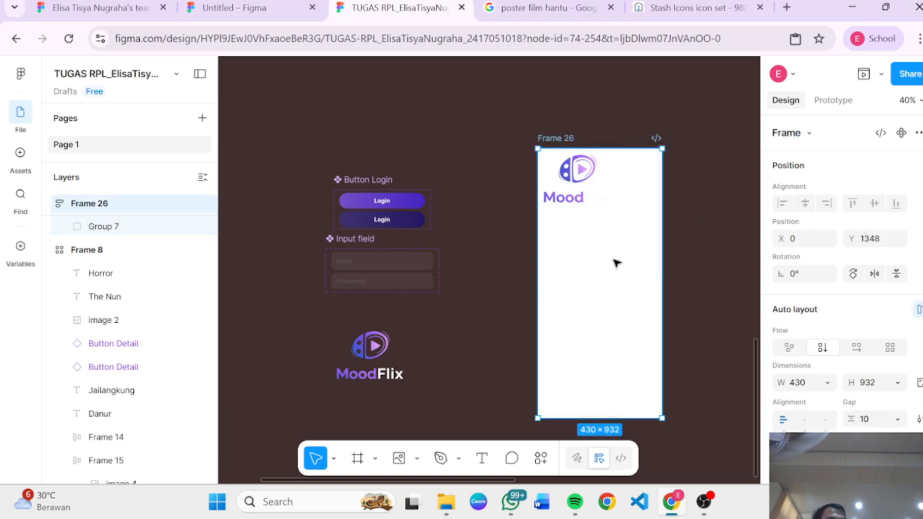
{"action": "left_click", "coordinate": [807, 429]}
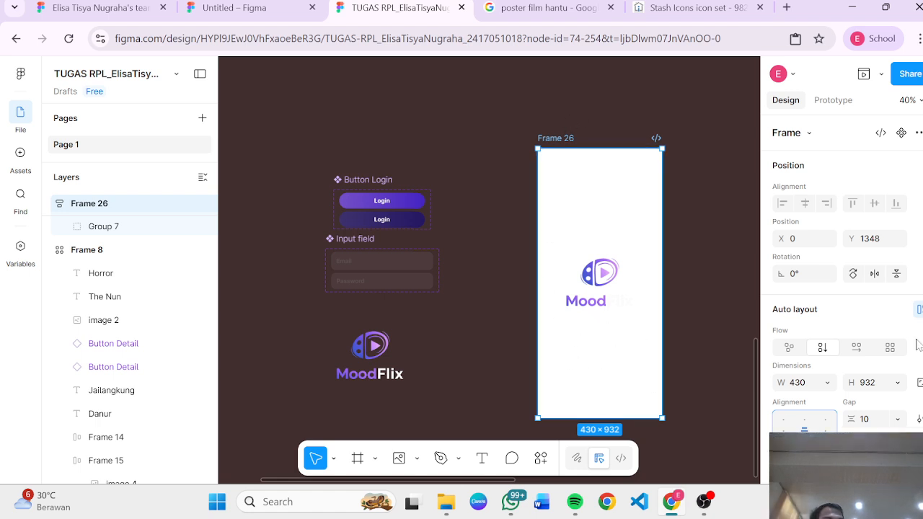
{"action": "scroll", "coordinate": [894, 343], "scroll_direction": "down", "scroll_amount": 3}
{"action": "scroll", "coordinate": [837, 341], "scroll_direction": "down", "scroll_amount": 2}
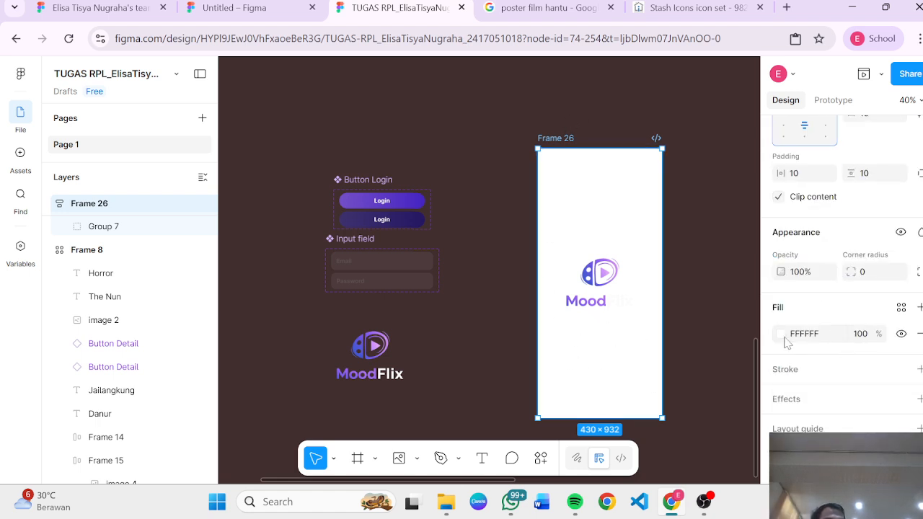
{"action": "left_click", "coordinate": [782, 335]}
{"action": "left_click", "coordinate": [634, 287]}
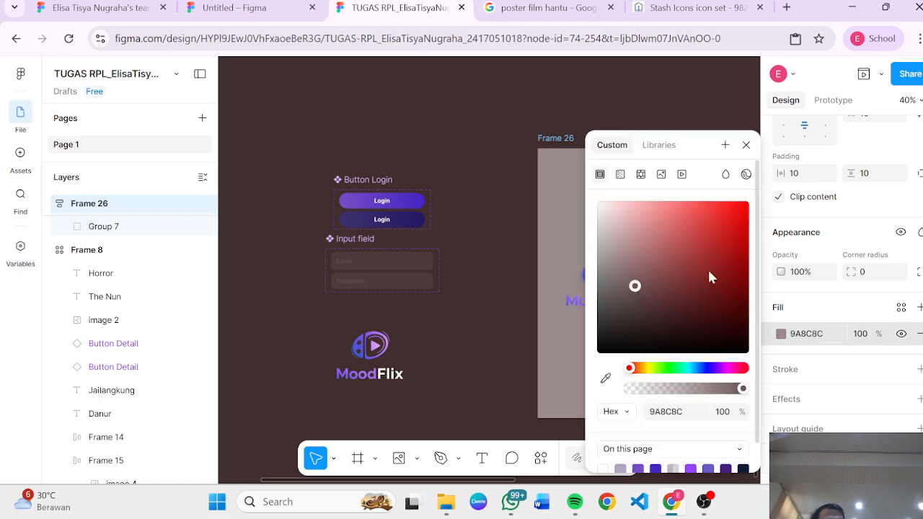
{"action": "left_click_drag", "start_coordinate": [710, 278], "coordinate": [740, 301]}
{"action": "left_click_drag", "start_coordinate": [737, 245], "coordinate": [692, 318]}
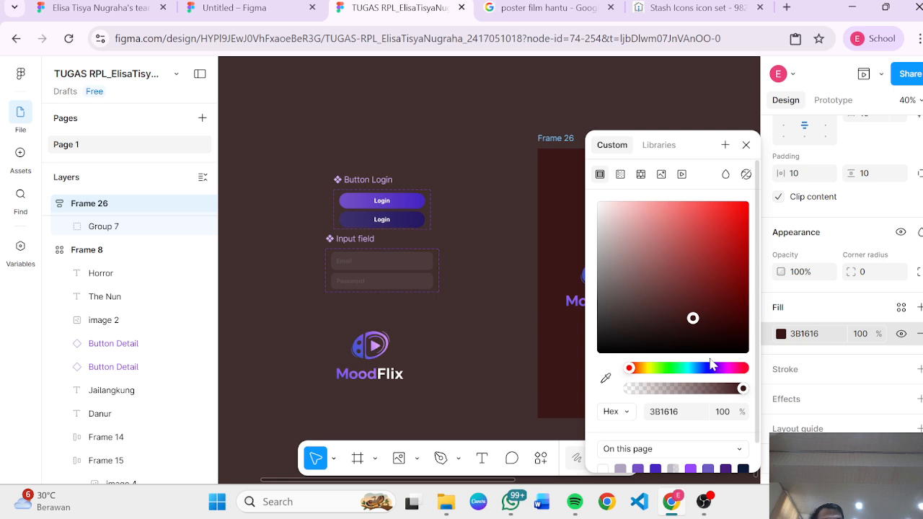
{"action": "left_click", "coordinate": [710, 368]}
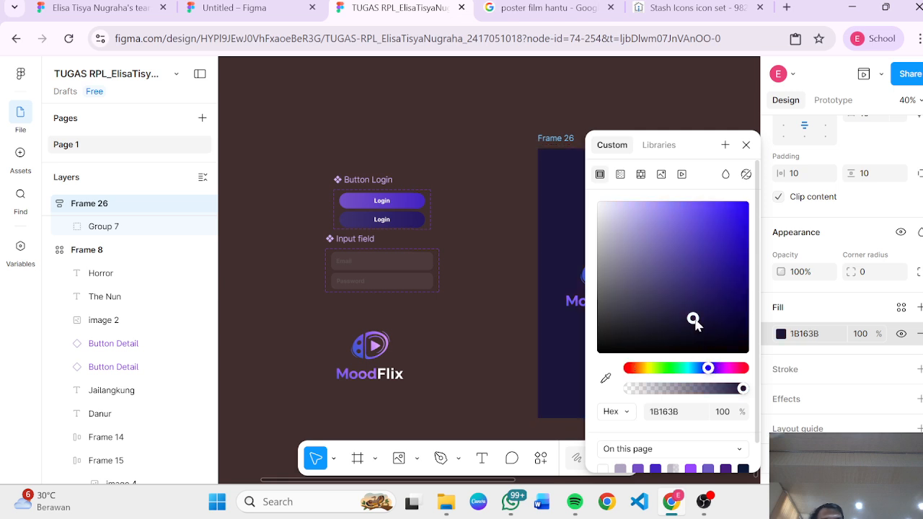
{"action": "left_click_drag", "start_coordinate": [694, 321], "coordinate": [747, 250]}
{"action": "left_click", "coordinate": [479, 301]}
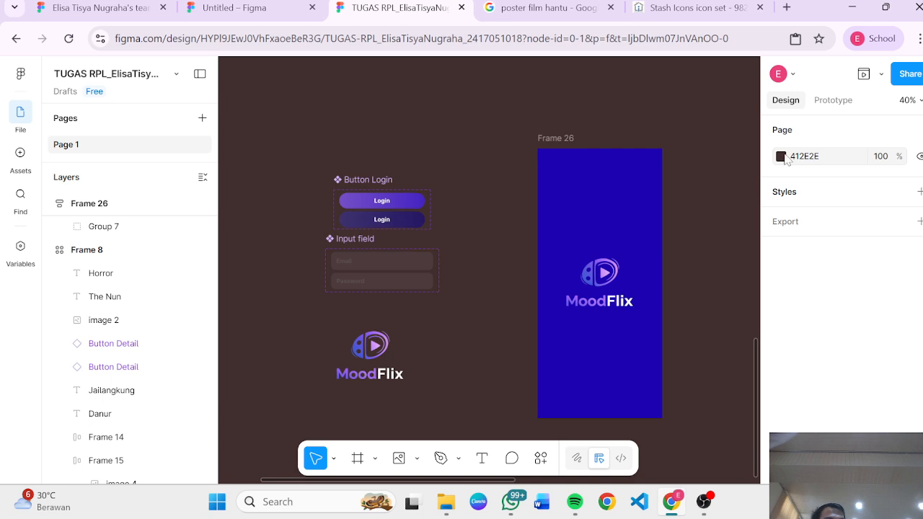
Step: Change Frame 26's fill to dark navy 08193A by sampling the Sign In screen's background with the eyedropper
{"action": "left_click", "coordinate": [625, 217]}
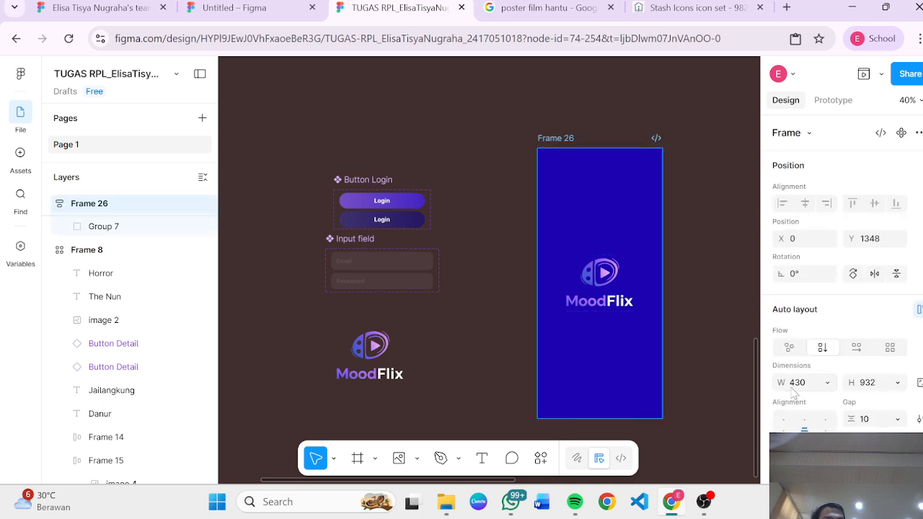
{"action": "scroll", "coordinate": [793, 392], "scroll_direction": "down", "scroll_amount": 5}
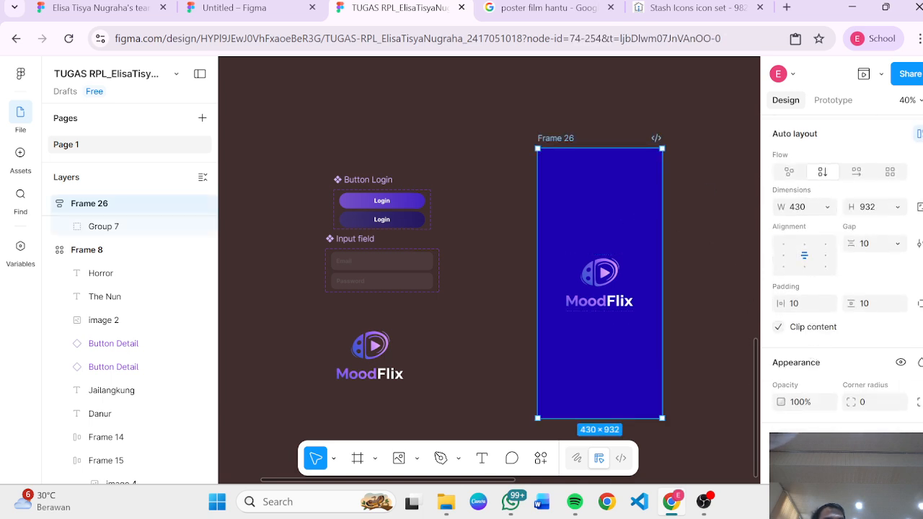
{"action": "left_click", "coordinate": [781, 464]}
{"action": "left_click_drag", "start_coordinate": [745, 248], "coordinate": [736, 203]}
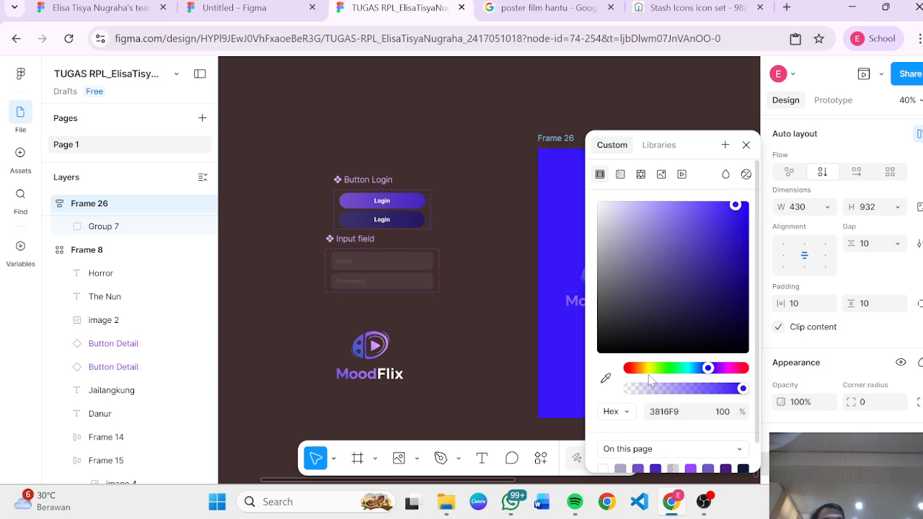
{"action": "left_click", "coordinate": [606, 379]}
{"action": "scroll", "coordinate": [465, 194], "scroll_direction": "up", "scroll_amount": 5}
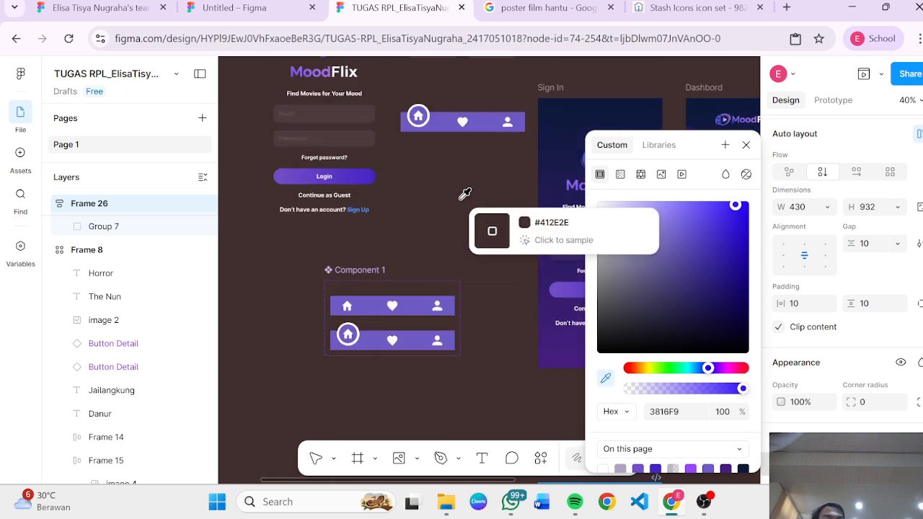
{"action": "scroll", "coordinate": [466, 194], "scroll_direction": "right", "scroll_amount": 2}
{"action": "left_click", "coordinate": [543, 102]}
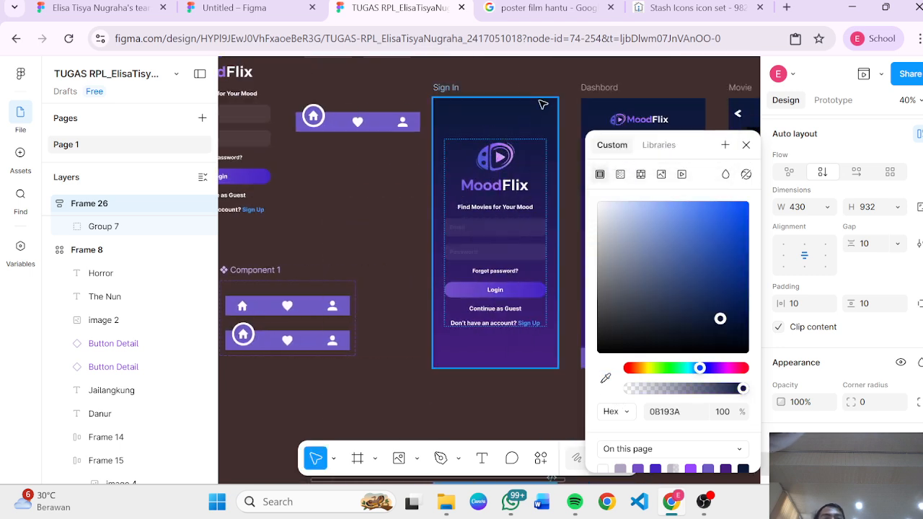
{"action": "scroll", "coordinate": [497, 283], "scroll_direction": "down", "scroll_amount": 1}
{"action": "scroll", "coordinate": [461, 277], "scroll_direction": "down", "scroll_amount": 7}
{"action": "scroll", "coordinate": [435, 273], "scroll_direction": "up", "scroll_amount": 6}
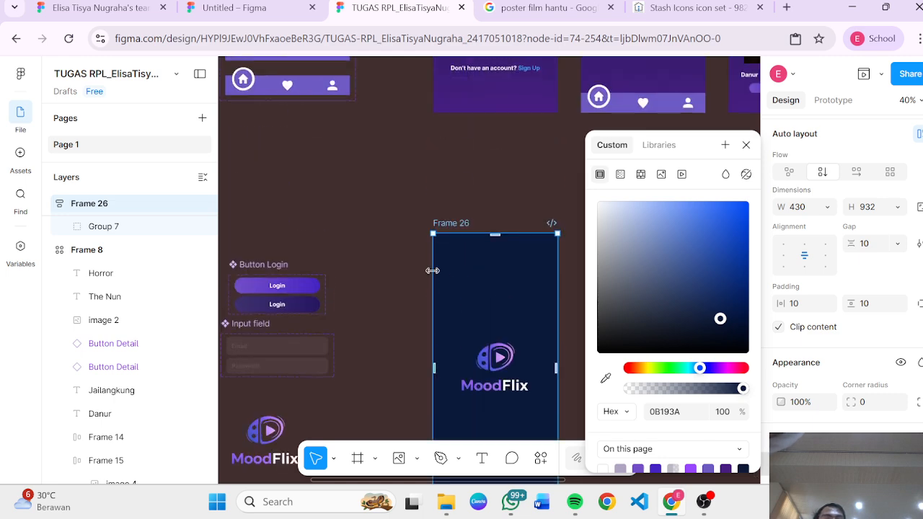
{"action": "scroll", "coordinate": [435, 274], "scroll_direction": "down", "scroll_amount": 2}
{"action": "left_click", "coordinate": [417, 335]}
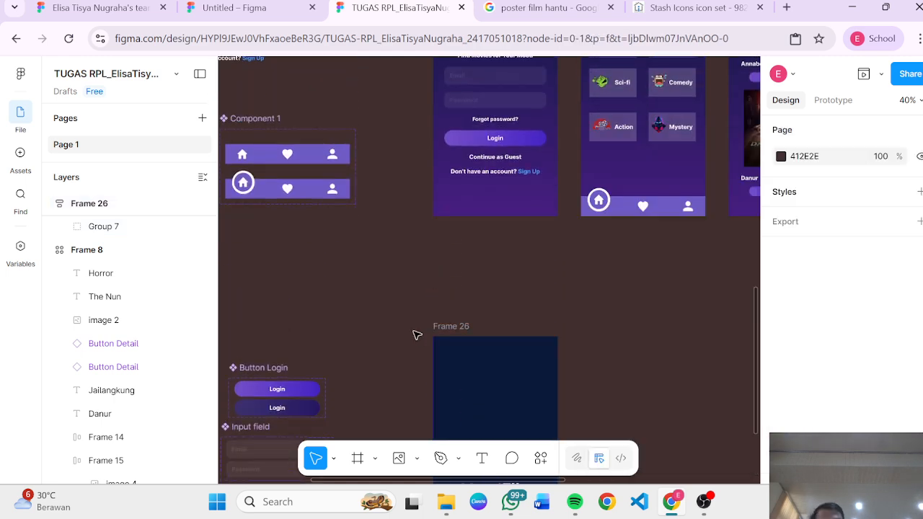
Step: Examine the Sign In screen's tagline text beneath its MoodFlix logo for reference
{"action": "scroll", "coordinate": [416, 334], "scroll_direction": "down", "scroll_amount": 14}
{"action": "scroll", "coordinate": [440, 328], "scroll_direction": "up", "scroll_amount": 5}
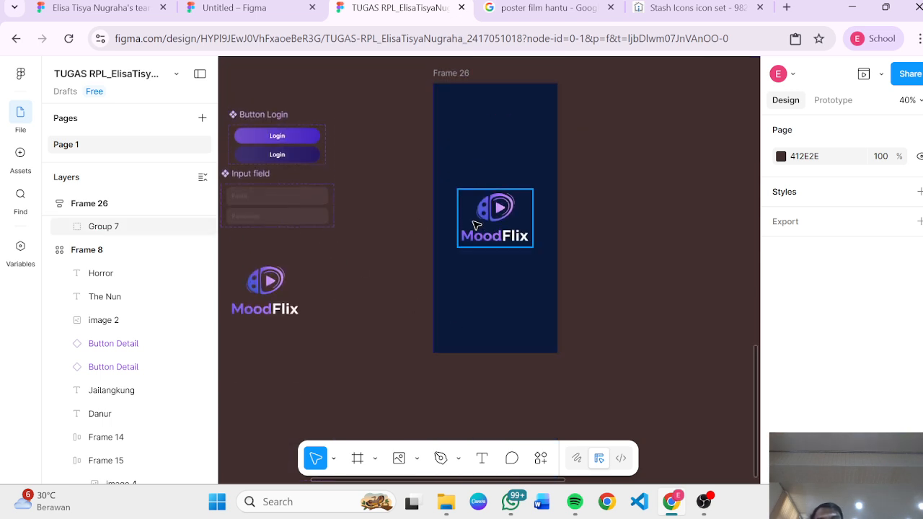
{"action": "scroll", "coordinate": [387, 223], "scroll_direction": "up", "scroll_amount": 5}
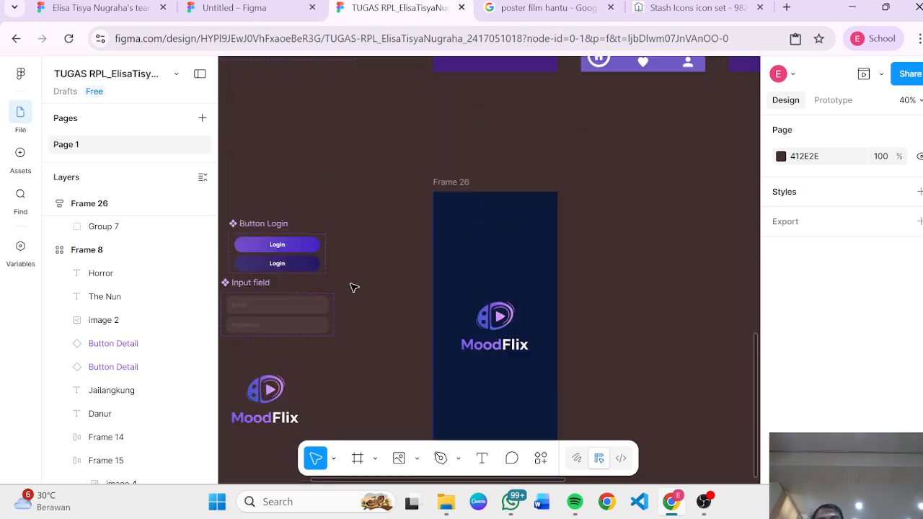
{"action": "scroll", "coordinate": [351, 283], "scroll_direction": "up", "scroll_amount": 1}
{"action": "scroll", "coordinate": [351, 283], "scroll_direction": "down", "scroll_amount": 1}
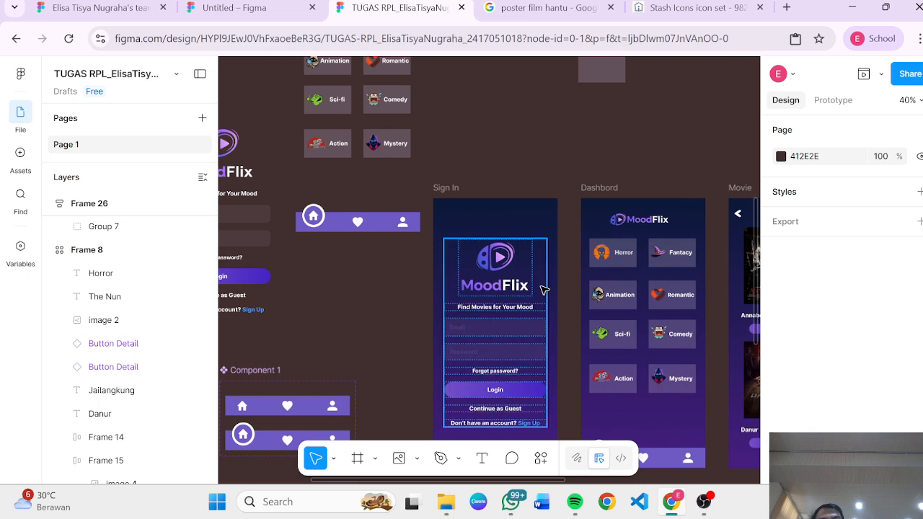
{"action": "double_click", "coordinate": [484, 310]}
{"action": "scroll", "coordinate": [484, 310], "scroll_direction": "up", "scroll_amount": 3}
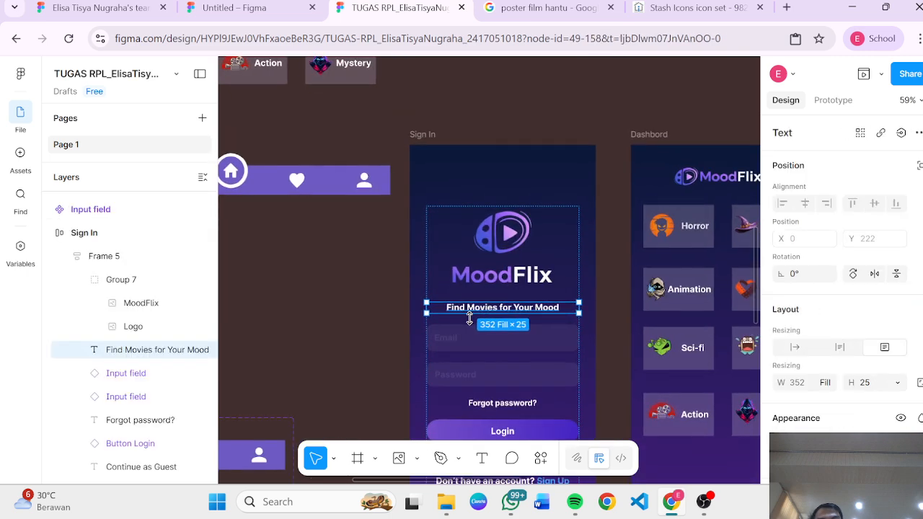
{"action": "scroll", "coordinate": [471, 319], "scroll_direction": "down", "scroll_amount": 8}
{"action": "scroll", "coordinate": [469, 322], "scroll_direction": "down", "scroll_amount": 5}
Step: Add a text layer reading "Find Movies for Your Mood" below the logo in Frame 26
{"action": "left_click", "coordinate": [469, 322]}
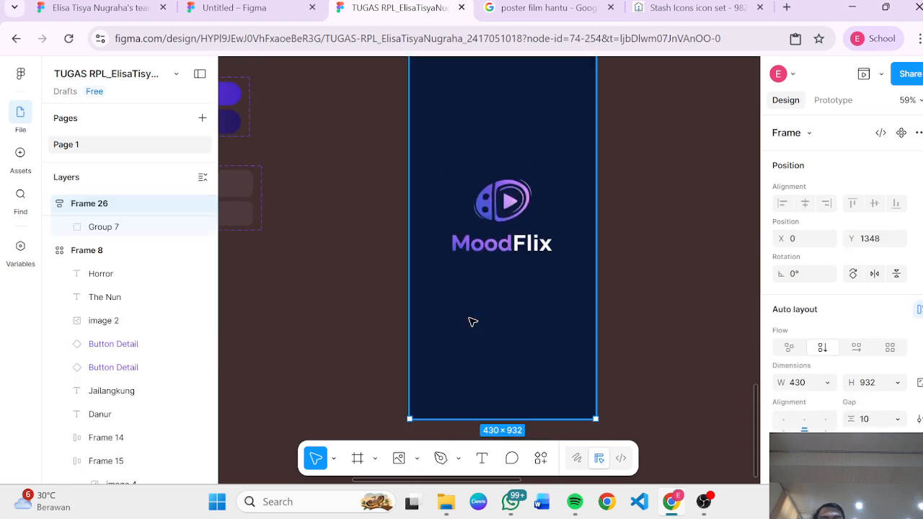
{"action": "key", "text": "t"}
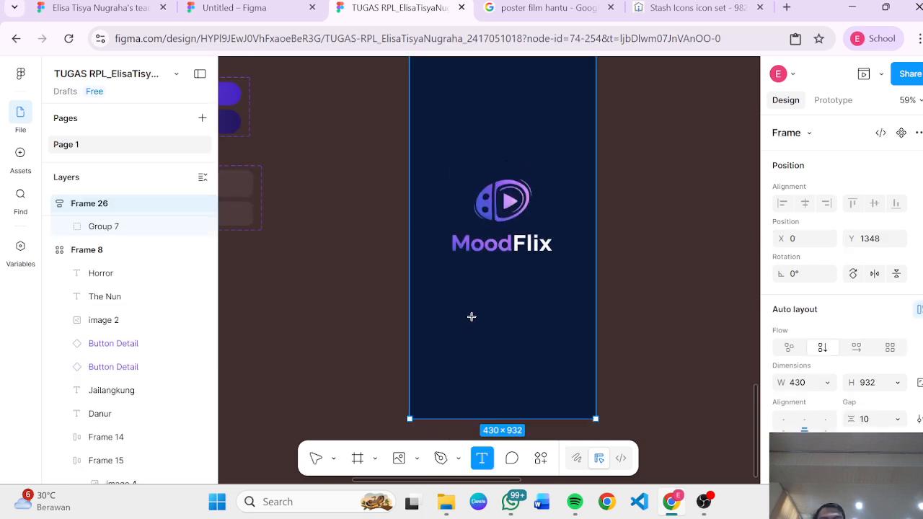
{"action": "left_click_drag", "start_coordinate": [470, 285], "coordinate": [581, 310]}
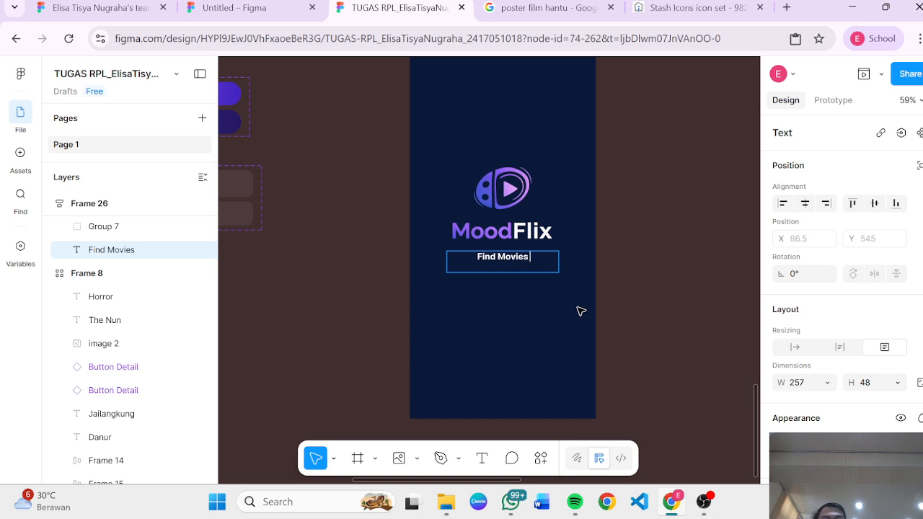
{"action": "type", "text": "Find Movies doere"}
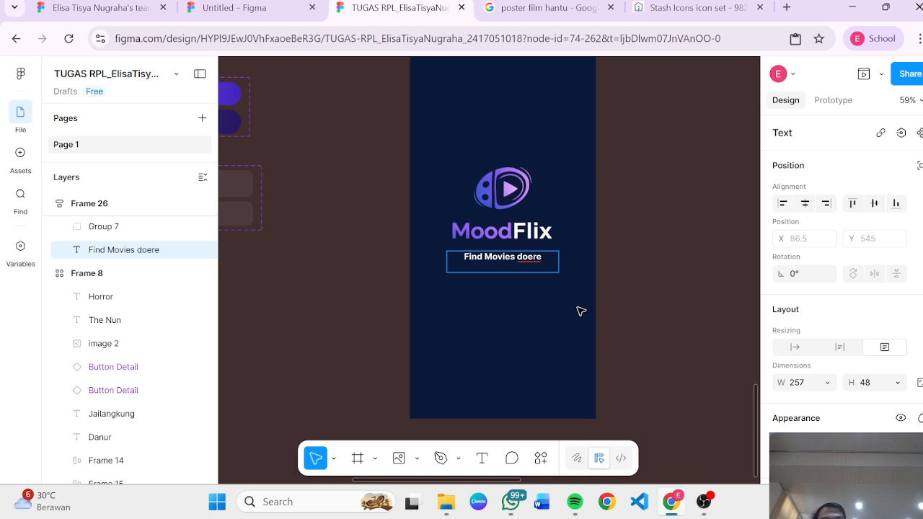
{"action": "key", "text": "BackSpace"}
{"action": "key", "text": "BackSpace"}
{"action": "key", "text": "BackSpace"}
{"action": "key", "text": "BackSpace"}
{"action": "key", "text": "BackSpace"}
{"action": "type", "text": "for "}
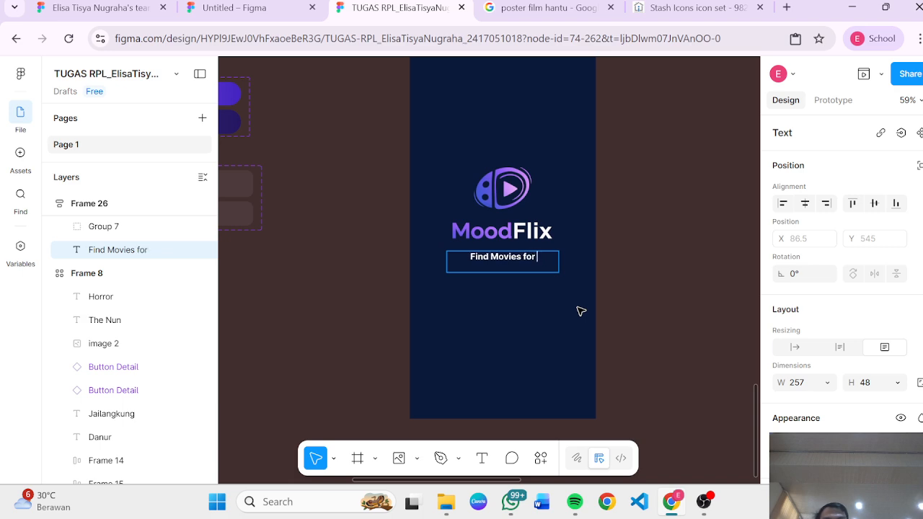
{"action": "type", "text": "your moo"}
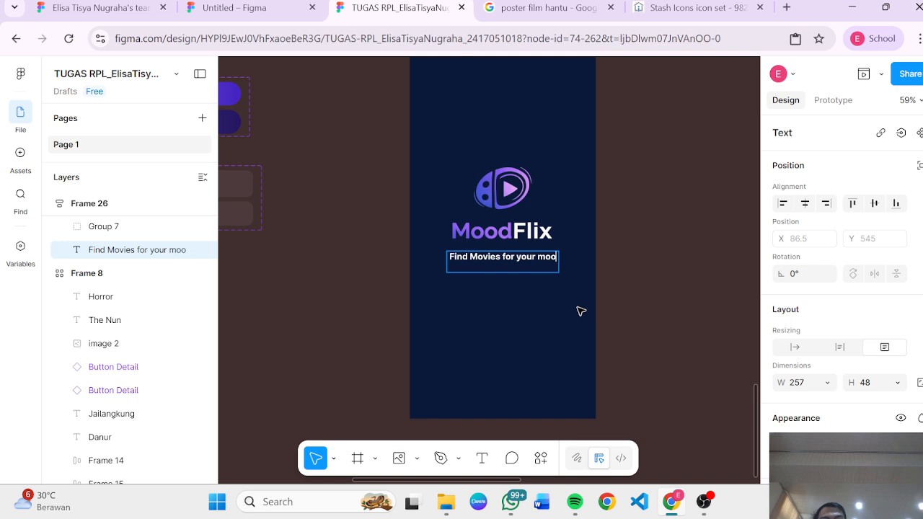
{"action": "type", "text": "\\\\"}
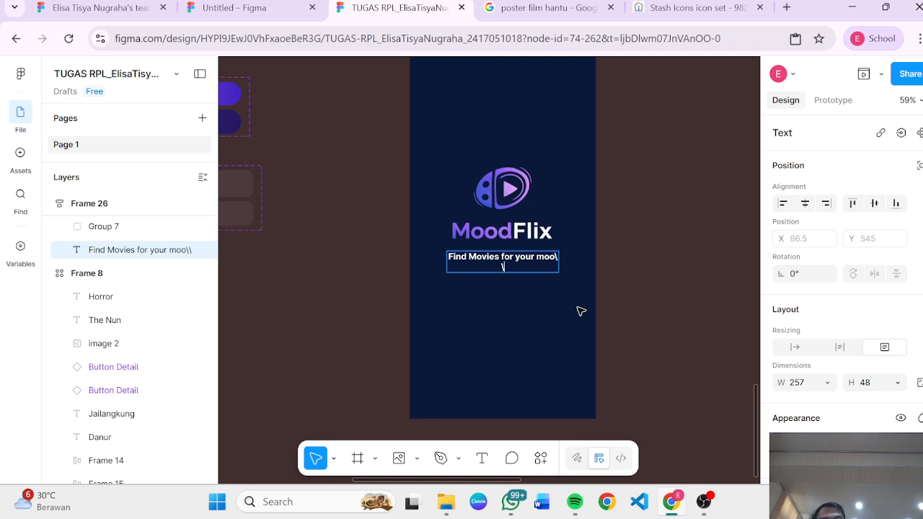
{"action": "key", "text": "BackSpace"}
{"action": "key", "text": "BackSpace"}
{"action": "key", "text": "BackSpace"}
{"action": "key", "text": "BackSpace"}
{"action": "key", "text": "BackSpace"}
{"action": "key", "text": "BackSpace"}
{"action": "key", "text": "BackSpace"}
{"action": "key", "text": "BackSpace"}
{"action": "key", "text": "BackSpace"}
{"action": "key", "text": "BackSpace"}
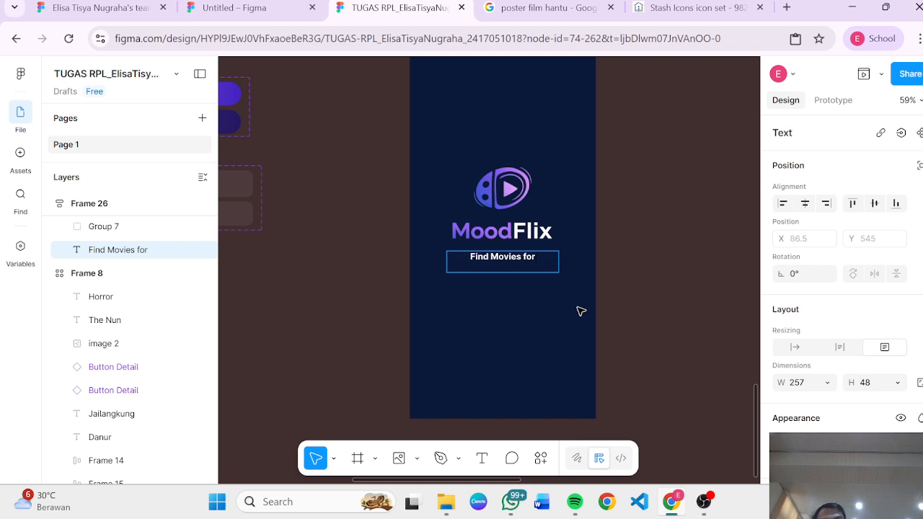
{"action": "type", "text": "Your"}
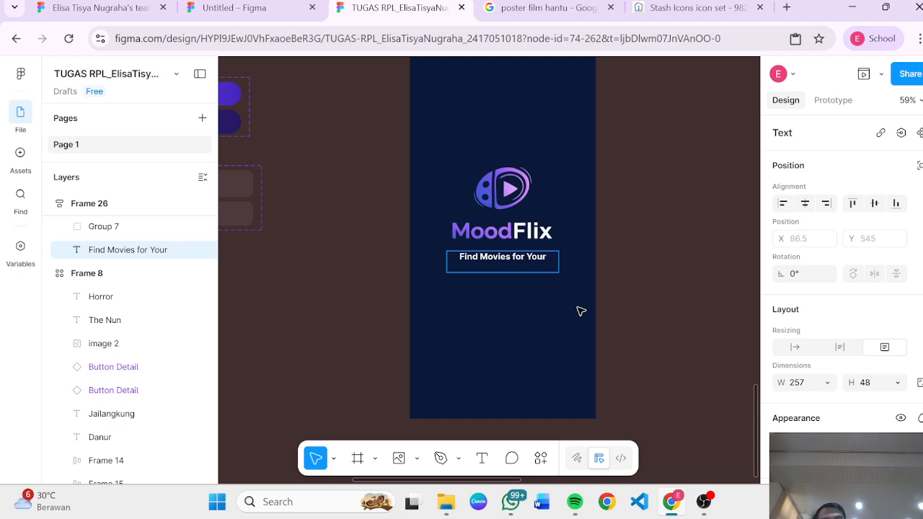
{"action": "type", "text": " Mood"}
{"action": "key", "text": "Escape"}
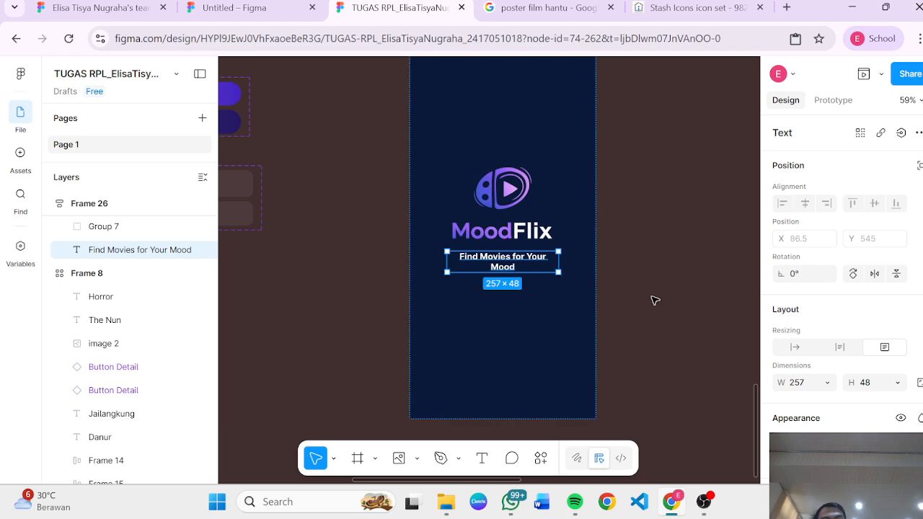
{"action": "left_click", "coordinate": [657, 295]}
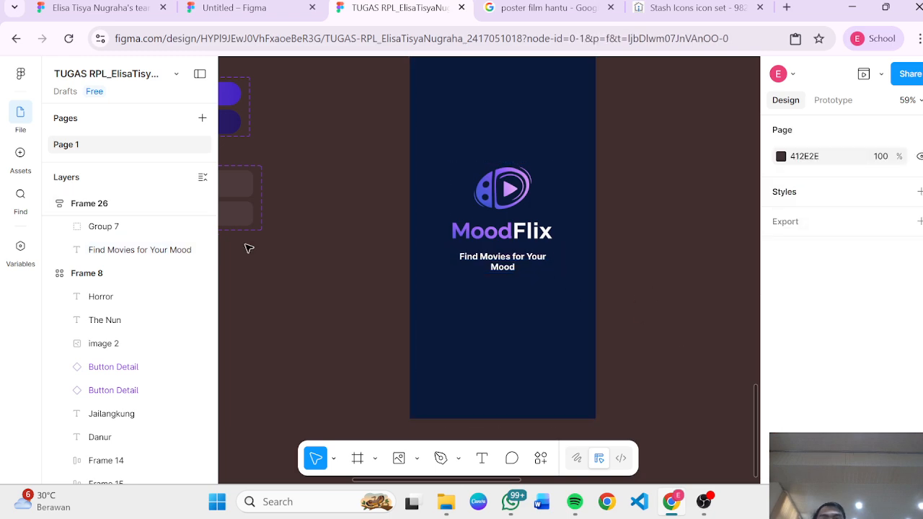
Step: Set the tagline text's resizing to auto width so it fits on one line
{"action": "scroll", "coordinate": [345, 308], "scroll_direction": "up", "scroll_amount": 1}
{"action": "scroll", "coordinate": [345, 308], "scroll_direction": "up", "scroll_amount": 5}
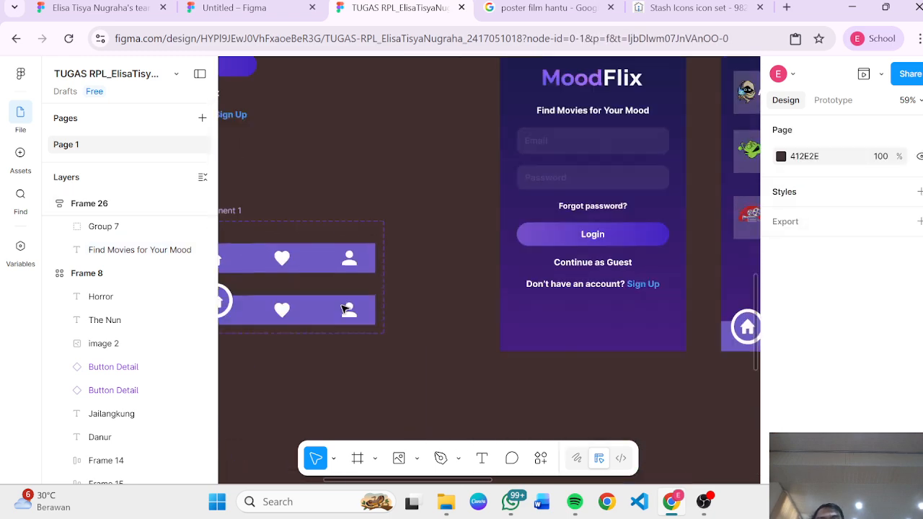
{"action": "scroll", "coordinate": [410, 367], "scroll_direction": "down", "scroll_amount": 5}
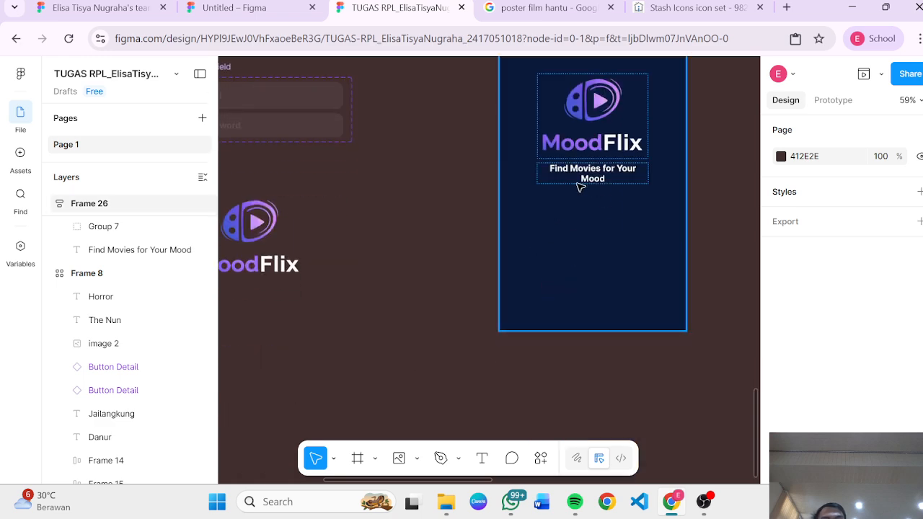
{"action": "left_click", "coordinate": [585, 185]}
{"action": "left_click", "coordinate": [430, 255]}
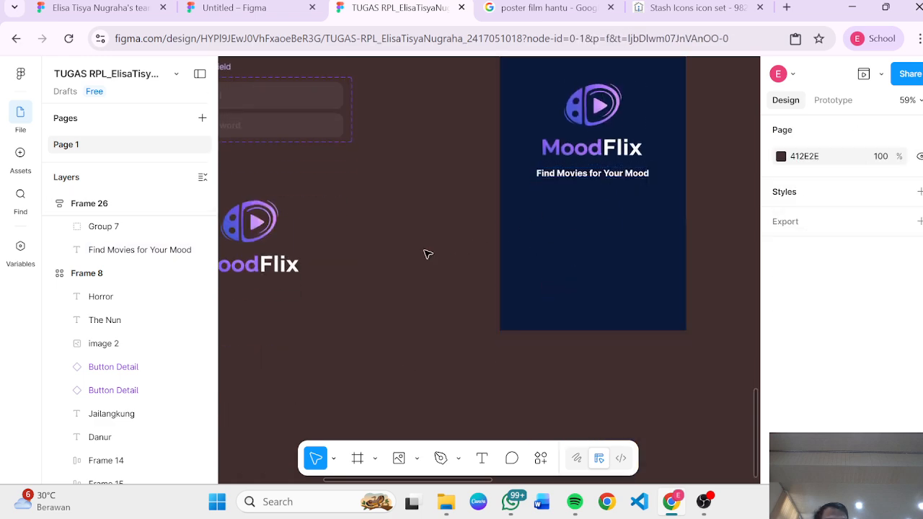
{"action": "left_click", "coordinate": [610, 176]}
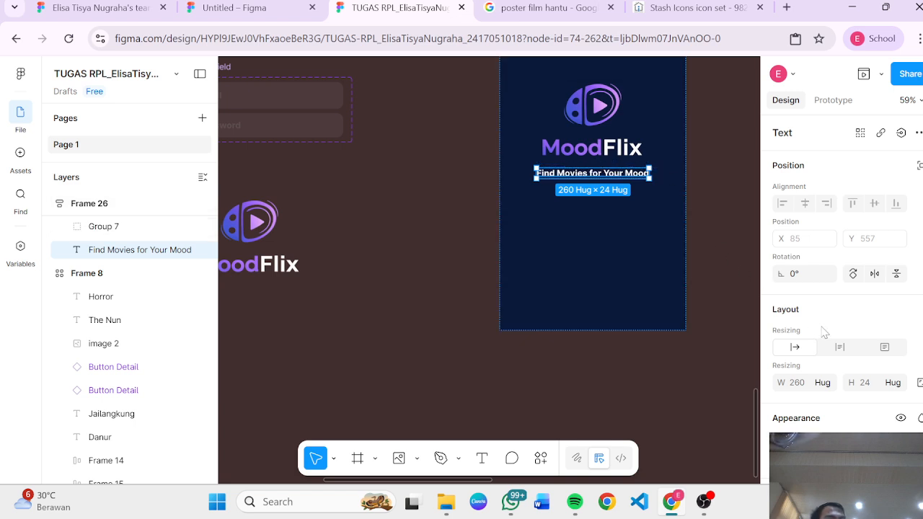
{"action": "left_click", "coordinate": [841, 347]}
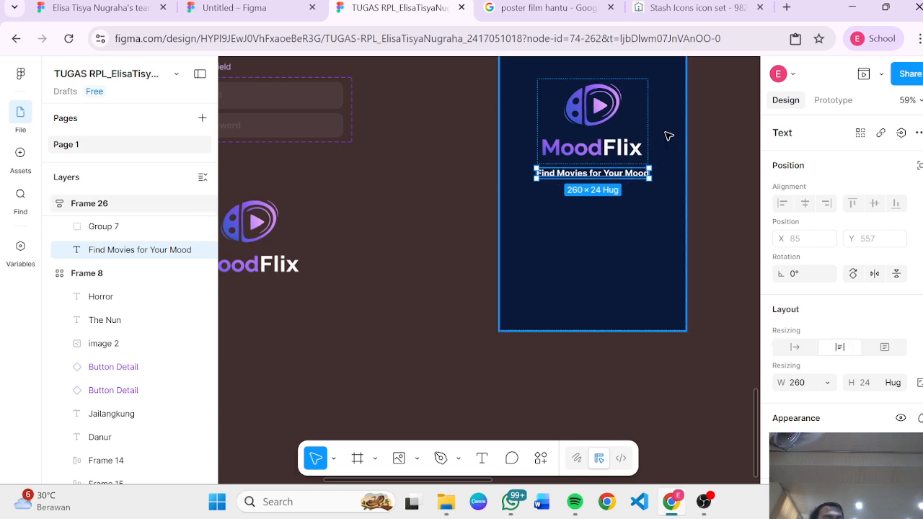
{"action": "mouse_move", "coordinate": [653, 177]}
{"action": "left_mouse_down"}
{"action": "mouse_move", "coordinate": [617, 177]}
{"action": "mouse_move", "coordinate": [685, 177]}
{"action": "mouse_move", "coordinate": [605, 176]}
{"action": "mouse_move", "coordinate": [646, 176]}
{"action": "left_mouse_up"}
{"action": "left_click", "coordinate": [796, 347]}
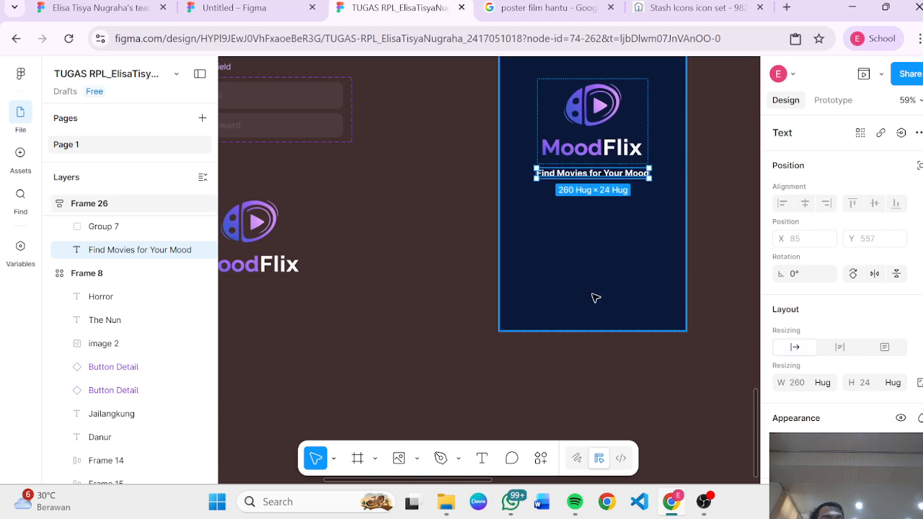
Step: Compare the new frame with the Sign In screen layout
{"action": "scroll", "coordinate": [594, 298], "scroll_direction": "up", "scroll_amount": 5}
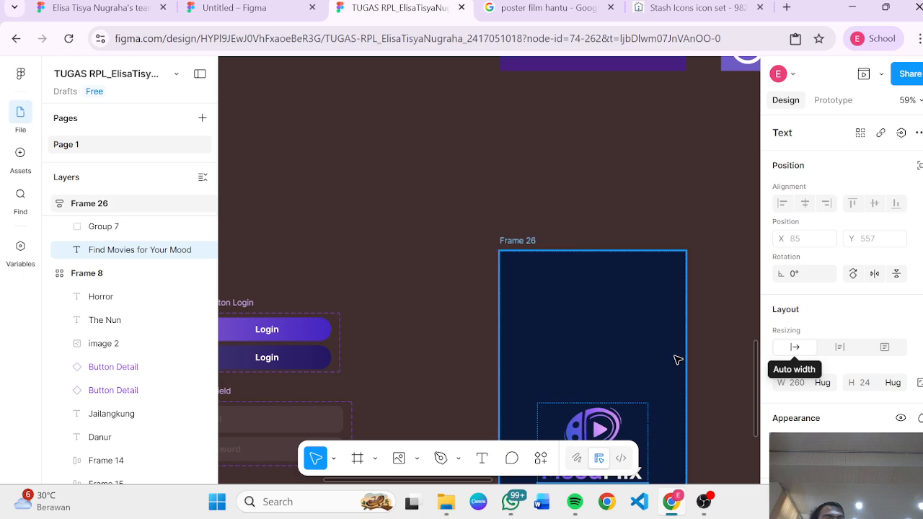
{"action": "scroll", "coordinate": [675, 358], "scroll_direction": "down", "scroll_amount": 5}
{"action": "key", "text": "Escape"}
{"action": "left_click", "coordinate": [711, 287]}
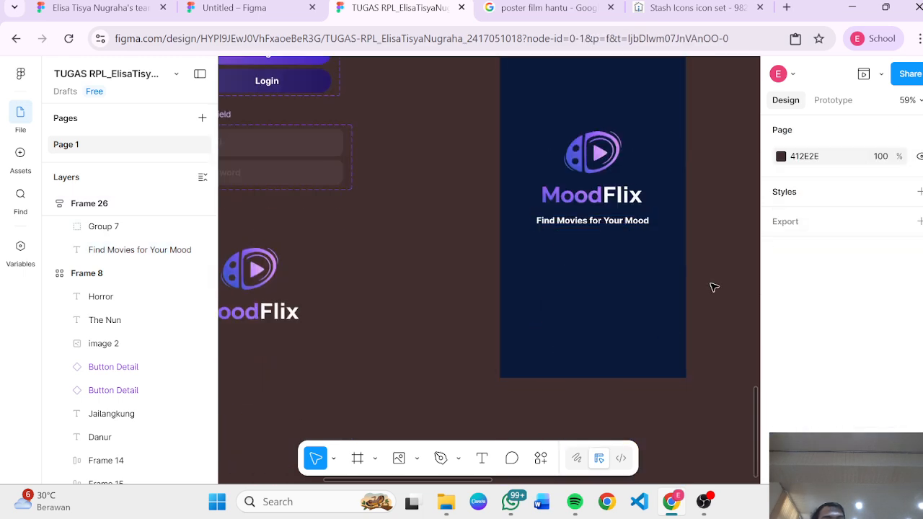
{"action": "scroll", "coordinate": [711, 287], "scroll_direction": "up", "scroll_amount": 12}
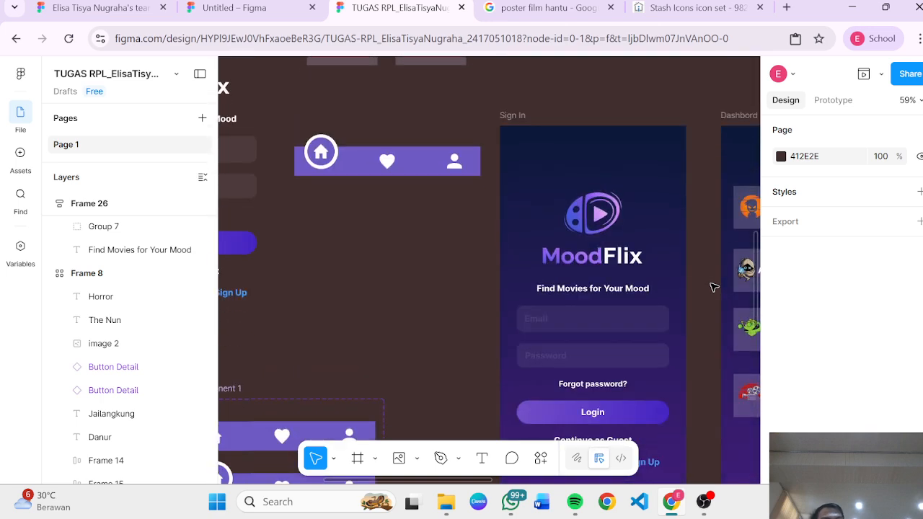
{"action": "scroll", "coordinate": [711, 287], "scroll_direction": "down", "scroll_amount": 15}
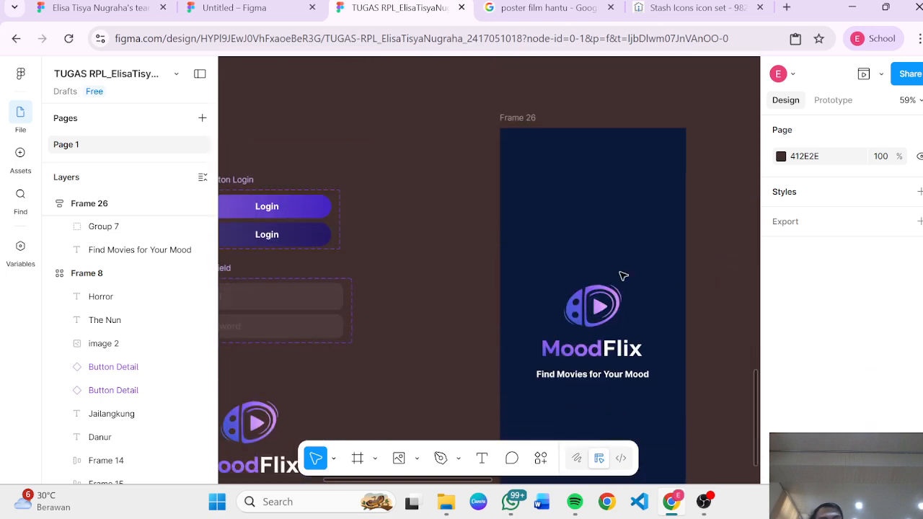
{"action": "scroll", "coordinate": [447, 262], "scroll_direction": "left", "scroll_amount": 3}
{"action": "scroll", "coordinate": [447, 262], "scroll_direction": "right", "scroll_amount": 1}
Step: Place the Email variant of the Input field component into Frame 26 below the tagline
{"action": "left_click", "coordinate": [391, 295]}
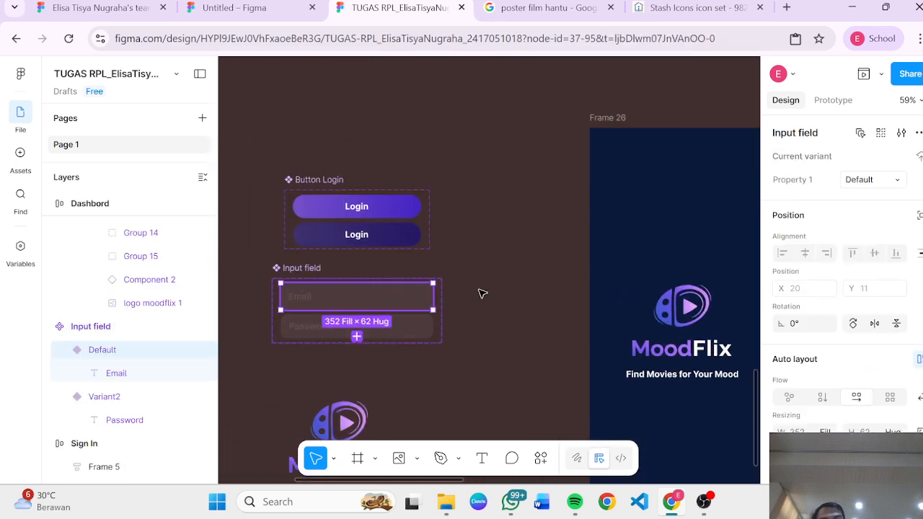
{"action": "scroll", "coordinate": [483, 294], "scroll_direction": "down", "scroll_amount": 1}
{"action": "scroll", "coordinate": [487, 294], "scroll_direction": "down", "scroll_amount": 2}
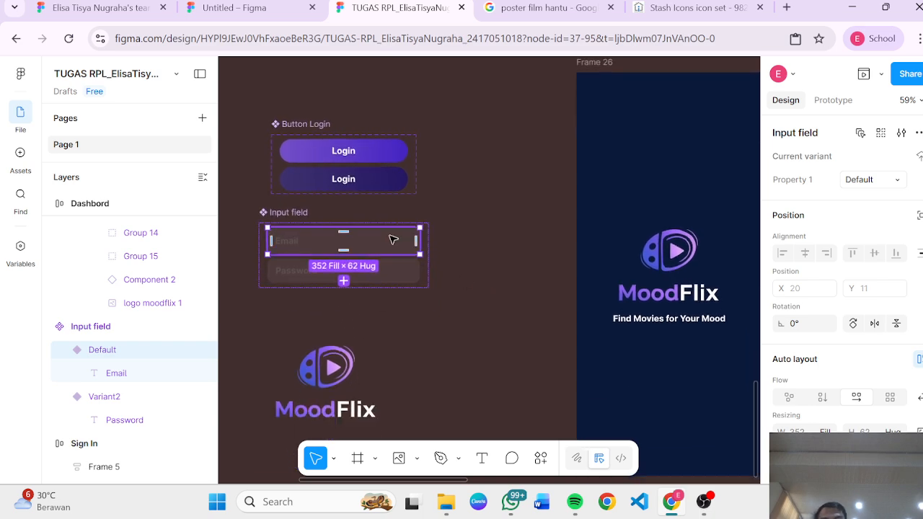
{"action": "left_click_drag", "start_coordinate": [406, 243], "coordinate": [700, 338]}
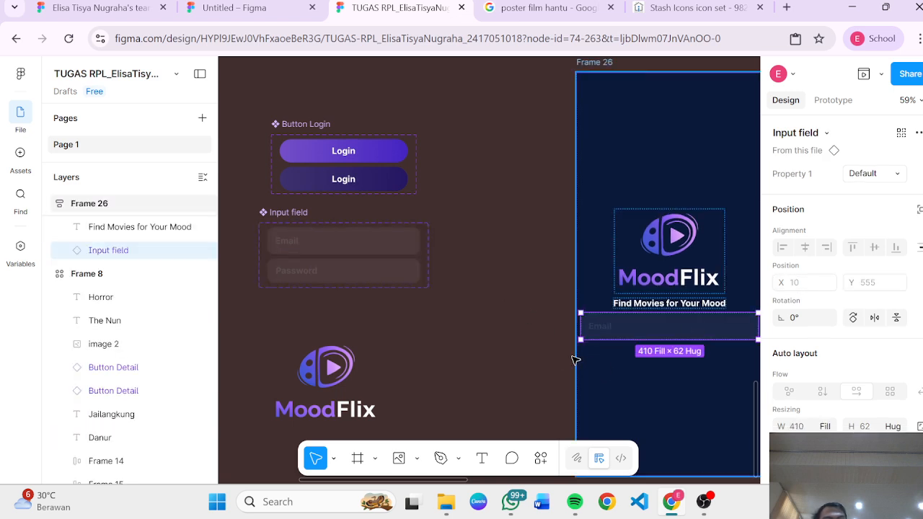
Step: Place the Password variant of the Input field component into Frame 26 below the Email field
{"action": "left_click", "coordinate": [381, 268]}
{"action": "left_click_drag", "start_coordinate": [382, 268], "coordinate": [706, 362]}
{"action": "scroll", "coordinate": [696, 364], "scroll_direction": "right", "scroll_amount": 3}
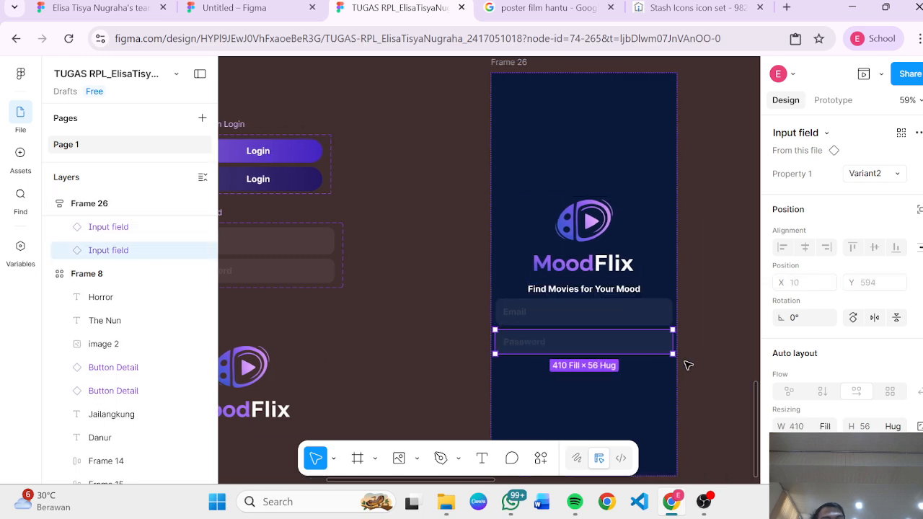
Step: Wrap the logo group, tagline and both input fields together in a new frame
{"action": "left_click", "coordinate": [638, 382]}
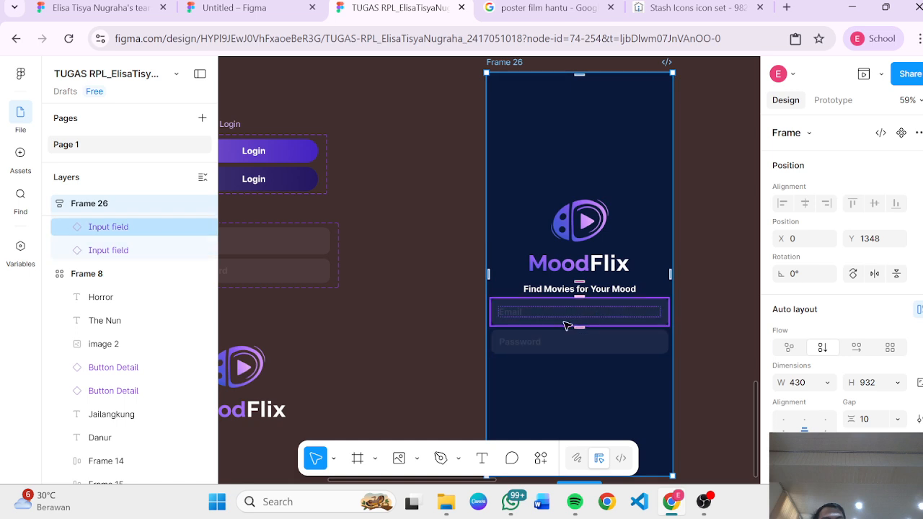
{"action": "left_click", "coordinate": [524, 334]}
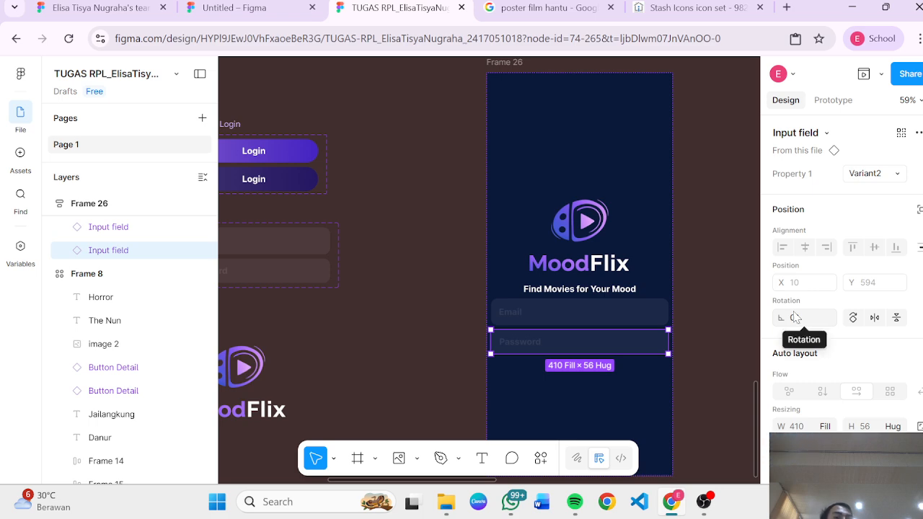
{"action": "left_click", "coordinate": [682, 306]}
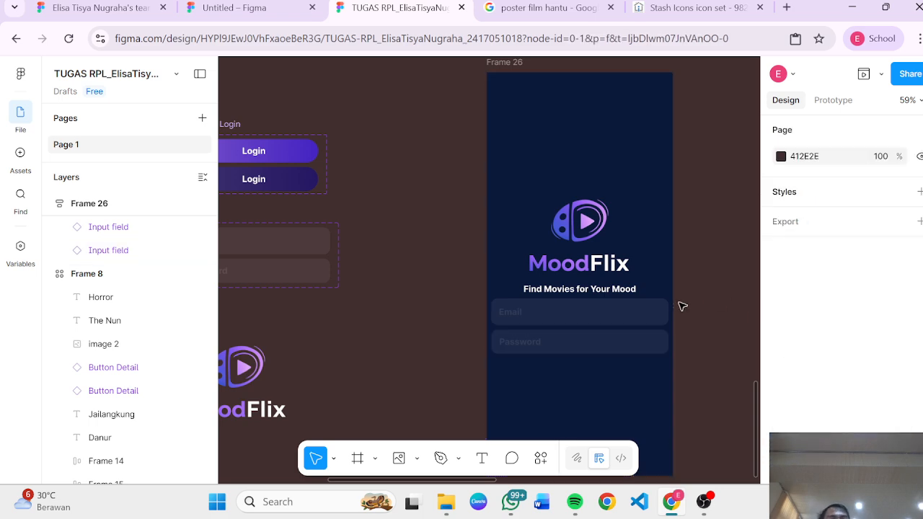
{"action": "left_click", "coordinate": [618, 310]}
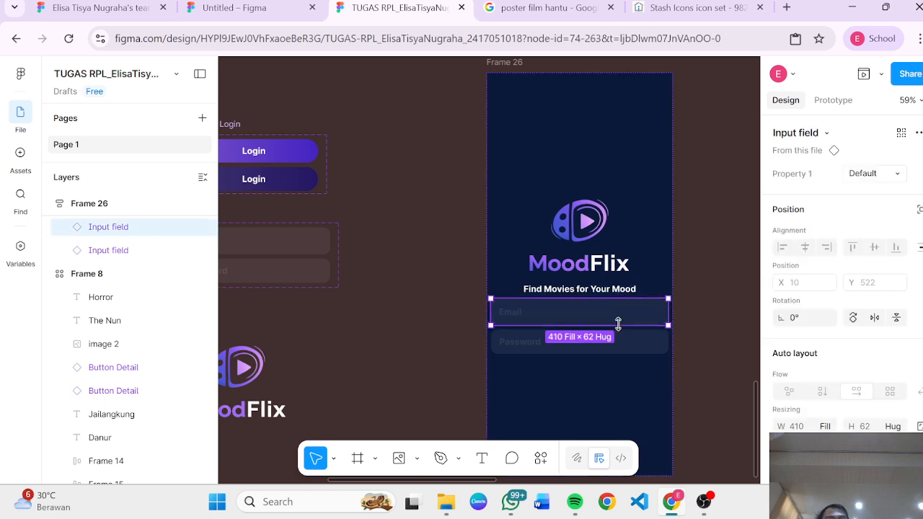
{"action": "scroll", "coordinate": [504, 72], "scroll_direction": "up", "scroll_amount": 1}
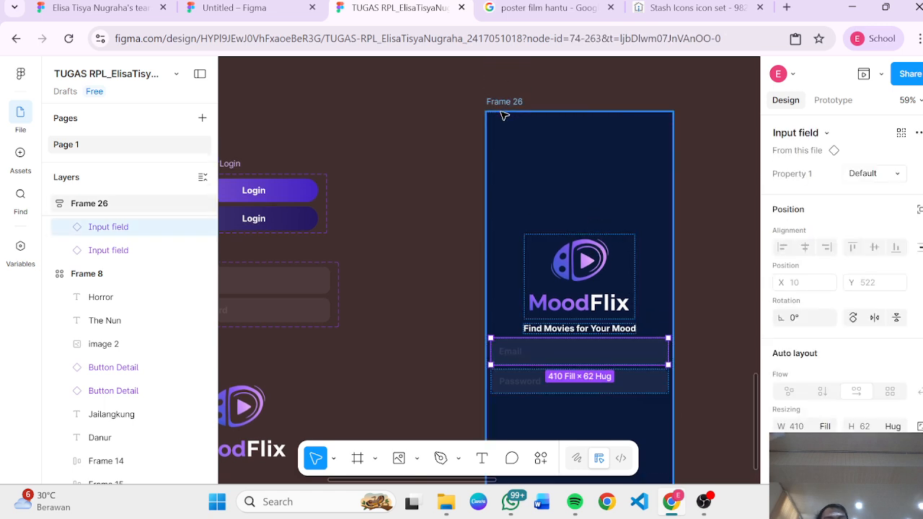
{"action": "left_click", "coordinate": [620, 271]}
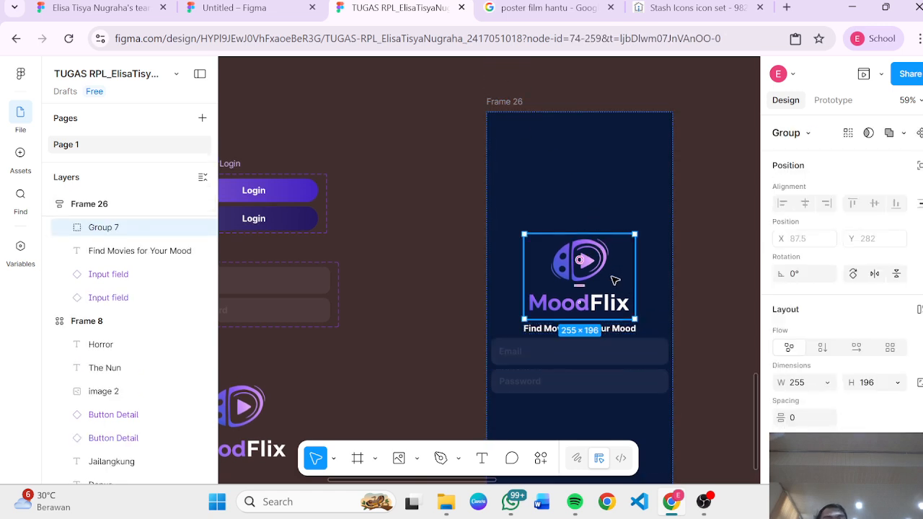
{"action": "left_click", "coordinate": [627, 331], "text": "shift"}
{"action": "left_click", "coordinate": [630, 358], "text": "shift"}
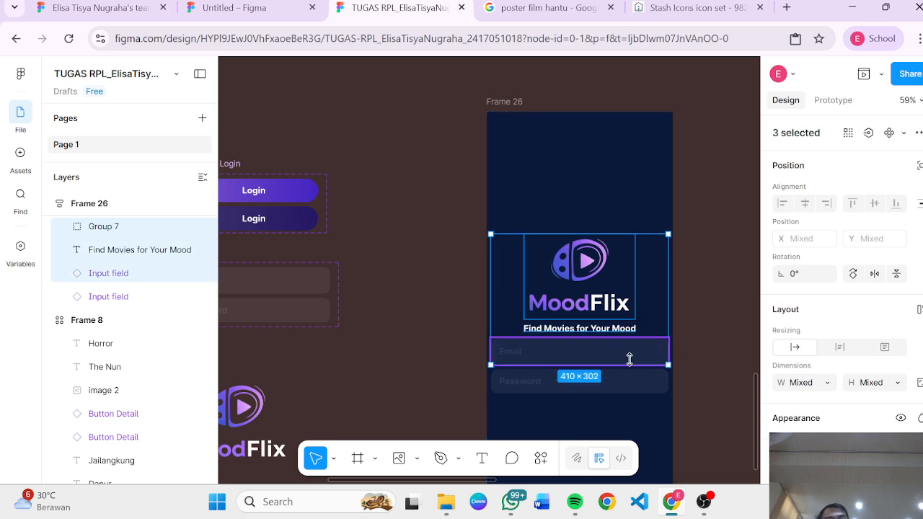
{"action": "left_click", "coordinate": [630, 381], "text": "shift"}
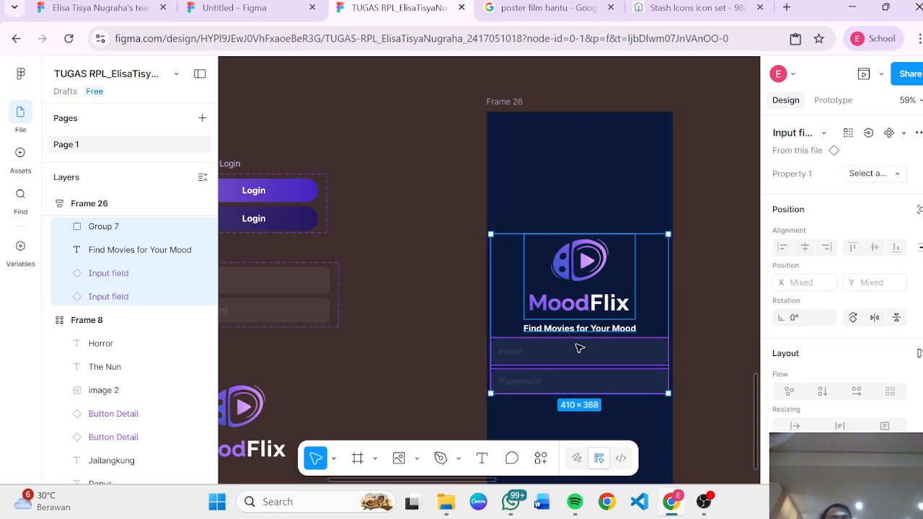
{"action": "scroll", "coordinate": [579, 346], "scroll_direction": "down", "scroll_amount": 1}
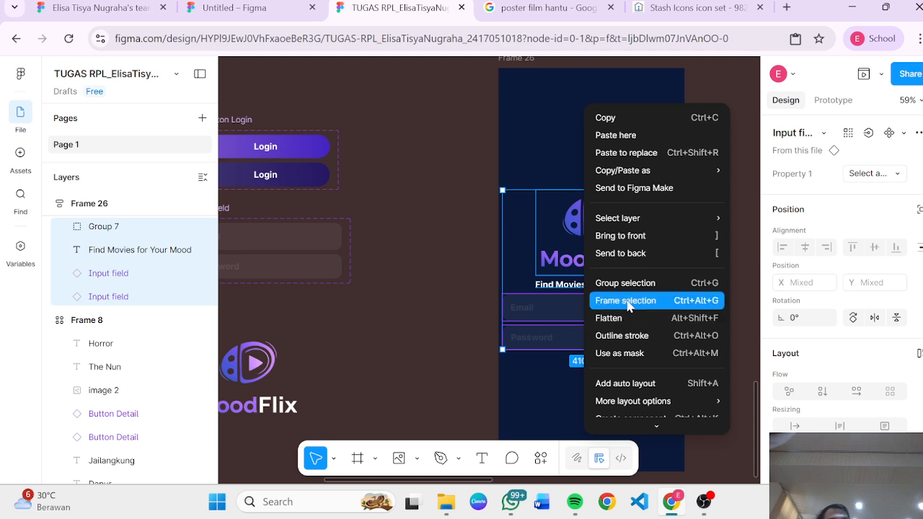
{"action": "left_click", "coordinate": [628, 301]}
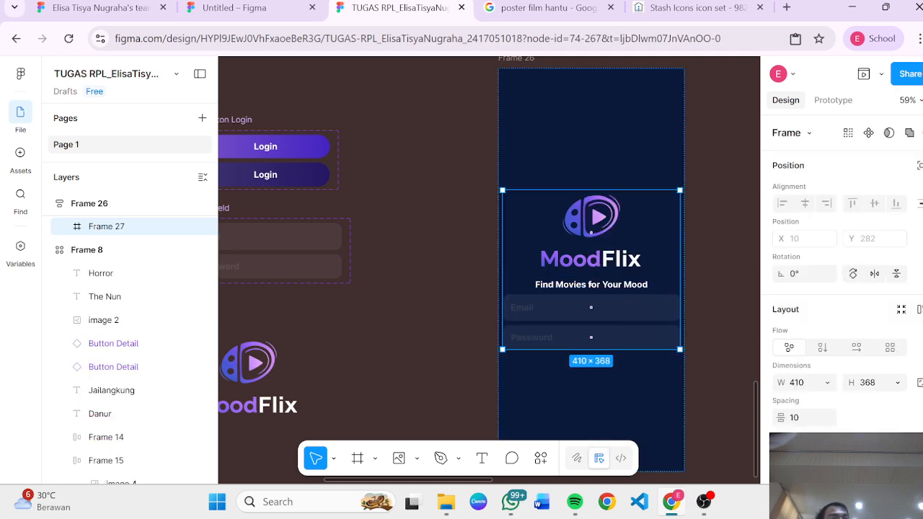
Step: Add vertical auto layout to the new inner frame
{"action": "key", "text": "shift+a"}
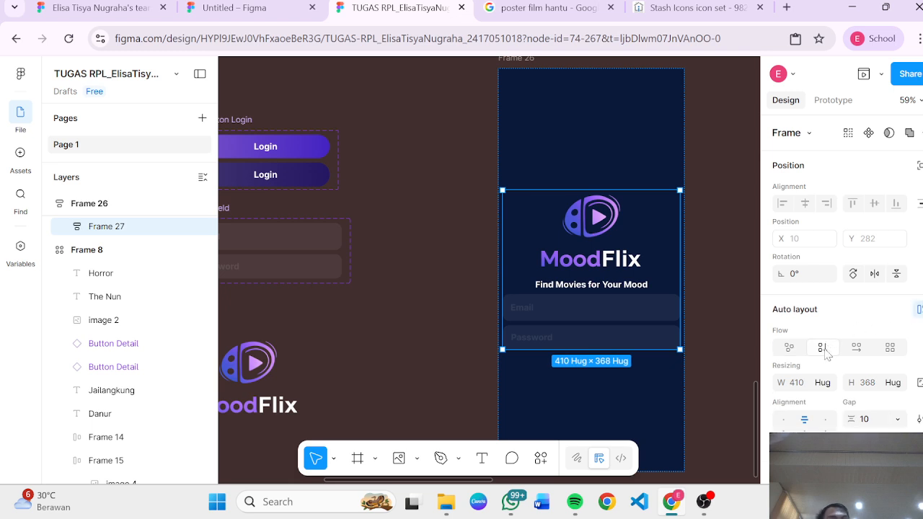
{"action": "scroll", "coordinate": [678, 313], "scroll_direction": "down", "scroll_amount": 3}
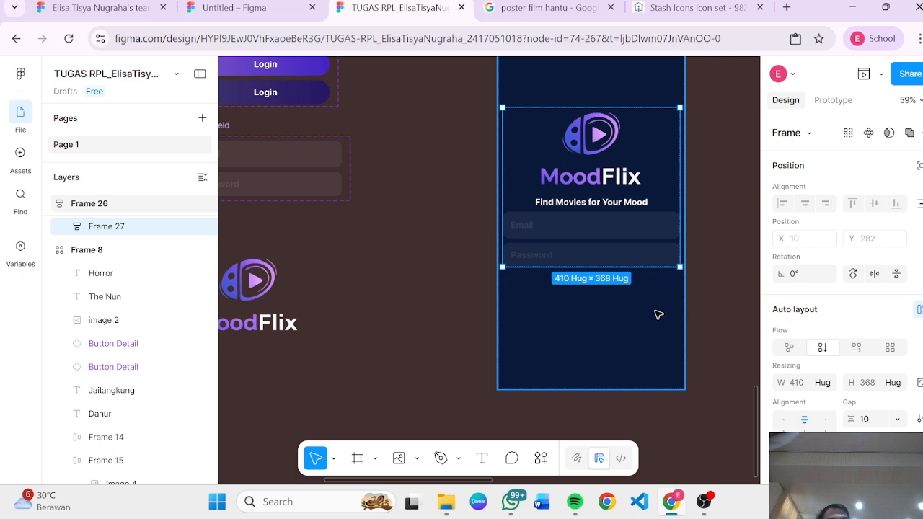
{"action": "left_click", "coordinate": [657, 314]}
{"action": "left_click", "coordinate": [653, 238]}
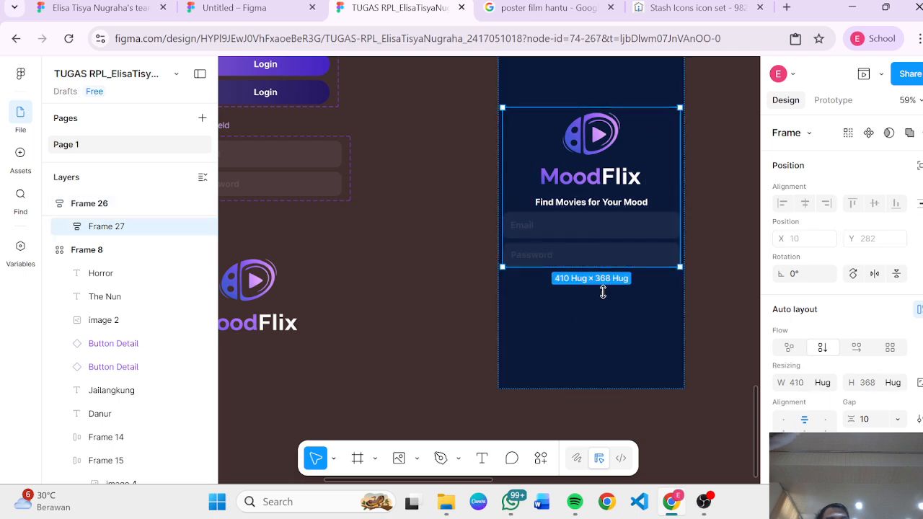
{"action": "scroll", "coordinate": [587, 311], "scroll_direction": "up", "scroll_amount": 1}
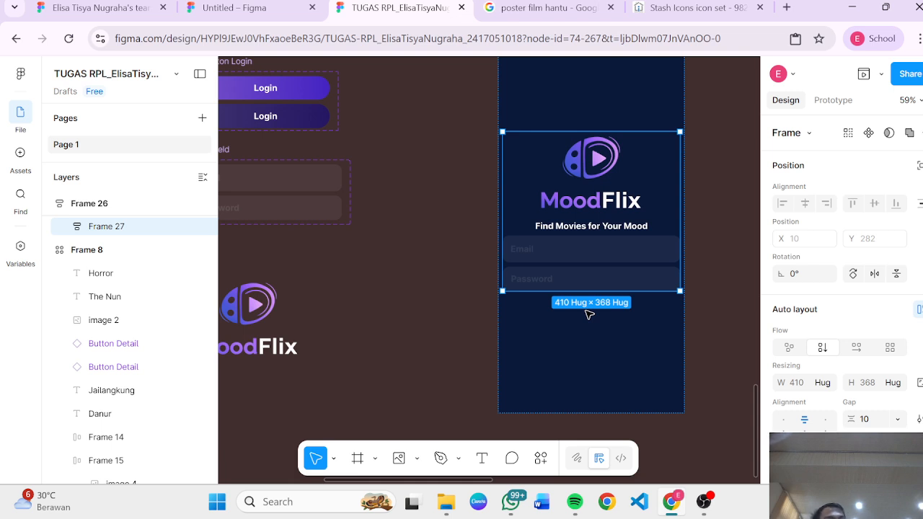
Step: Adjust Frame 26's horizontal padding
{"action": "left_click", "coordinate": [575, 342]}
{"action": "scroll", "coordinate": [575, 344], "scroll_direction": "up", "scroll_amount": 4}
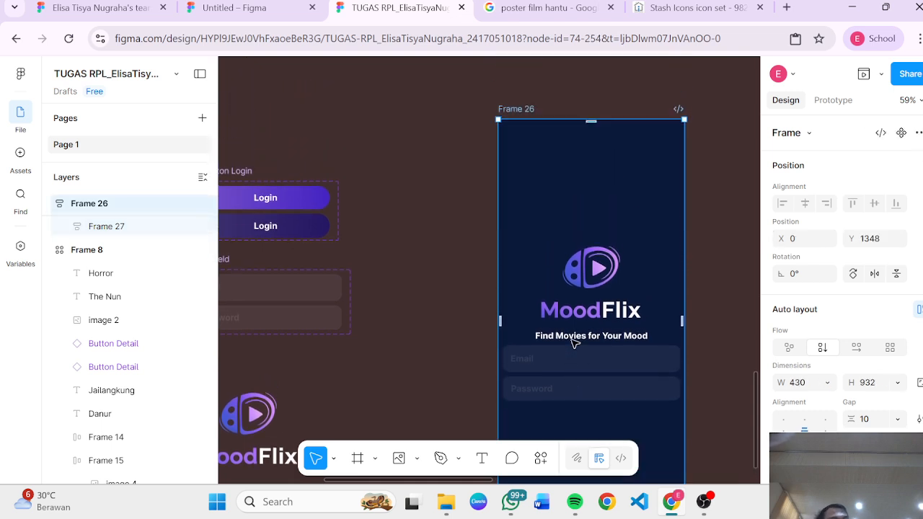
{"action": "scroll", "coordinate": [892, 361], "scroll_direction": "down", "scroll_amount": 2}
{"action": "scroll", "coordinate": [892, 360], "scroll_direction": "down", "scroll_amount": 1}
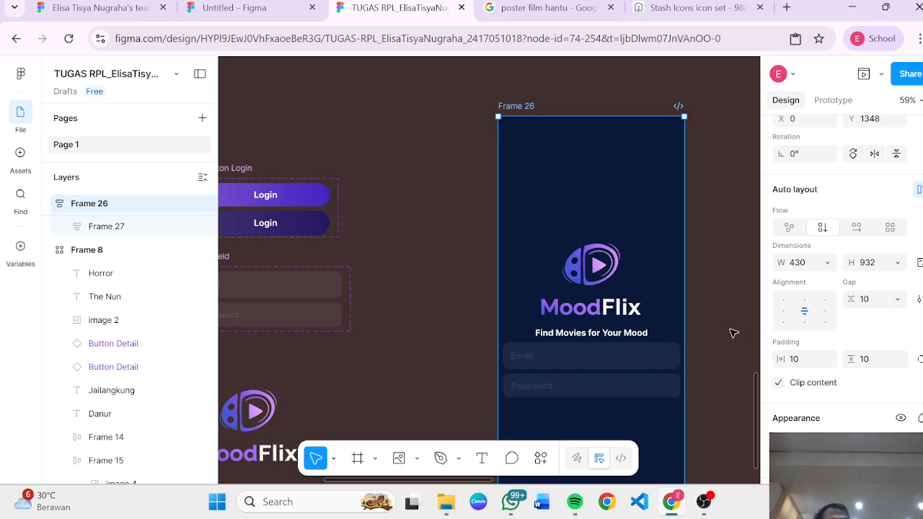
{"action": "scroll", "coordinate": [732, 334], "scroll_direction": "down", "scroll_amount": 1}
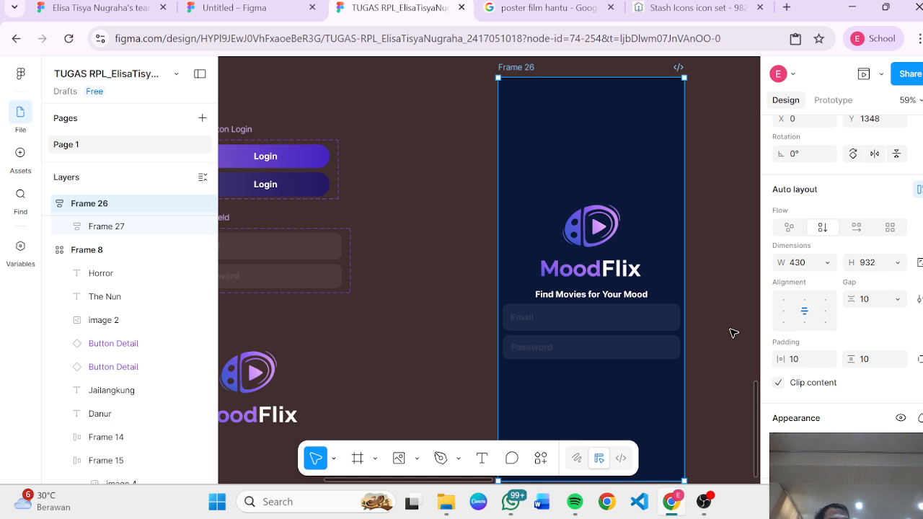
{"action": "left_click_drag", "start_coordinate": [781, 359], "coordinate": [821, 360]}
Step: Set the inner frame's width to fill its container
{"action": "left_click", "coordinate": [653, 326]}
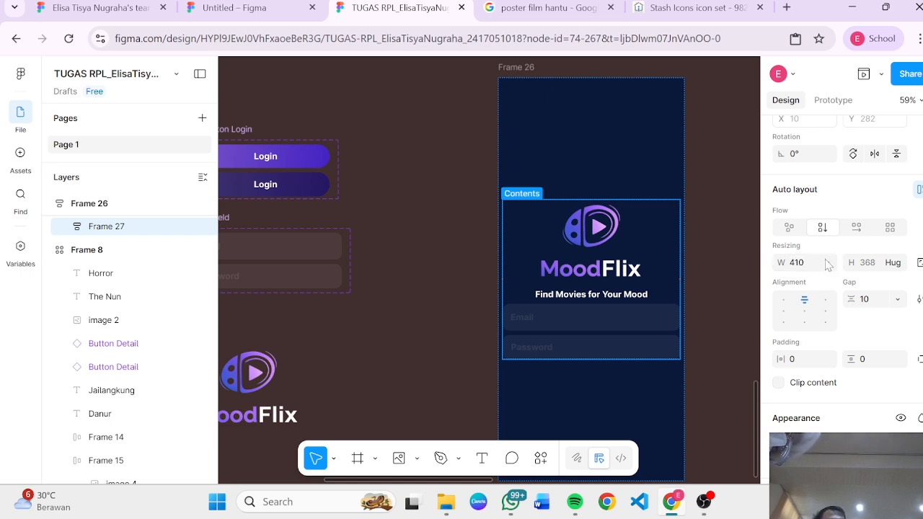
{"action": "left_click", "coordinate": [828, 265]}
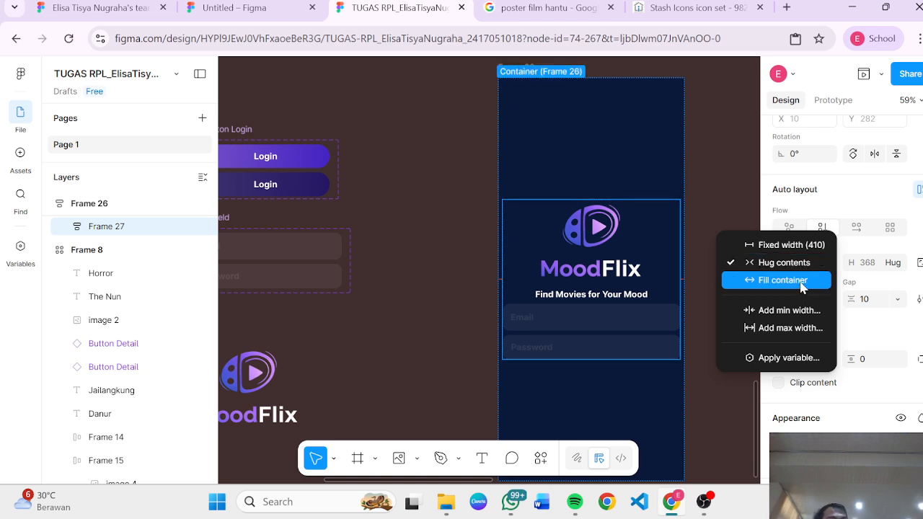
{"action": "left_click", "coordinate": [803, 287]}
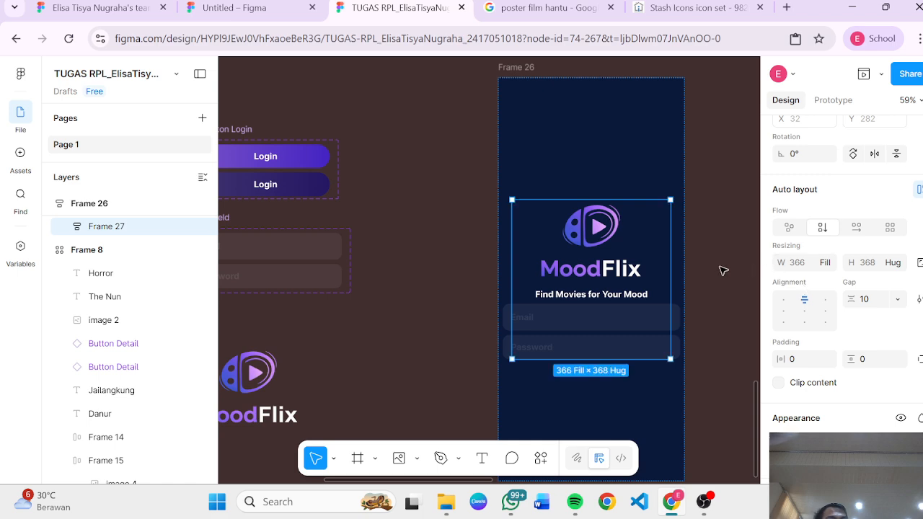
{"action": "left_click", "coordinate": [712, 295]}
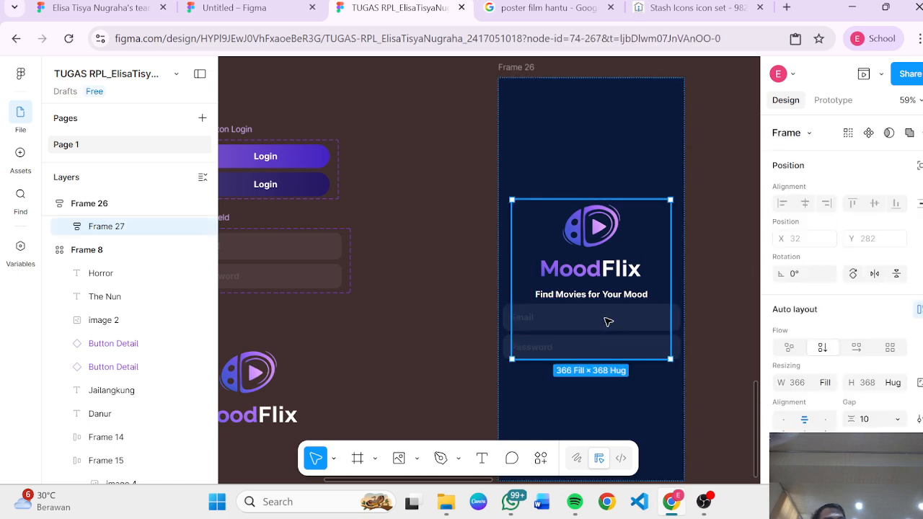
Step: Set the widths of both the Email and Password input fields to fill the container
{"action": "double_click", "coordinate": [608, 321]}
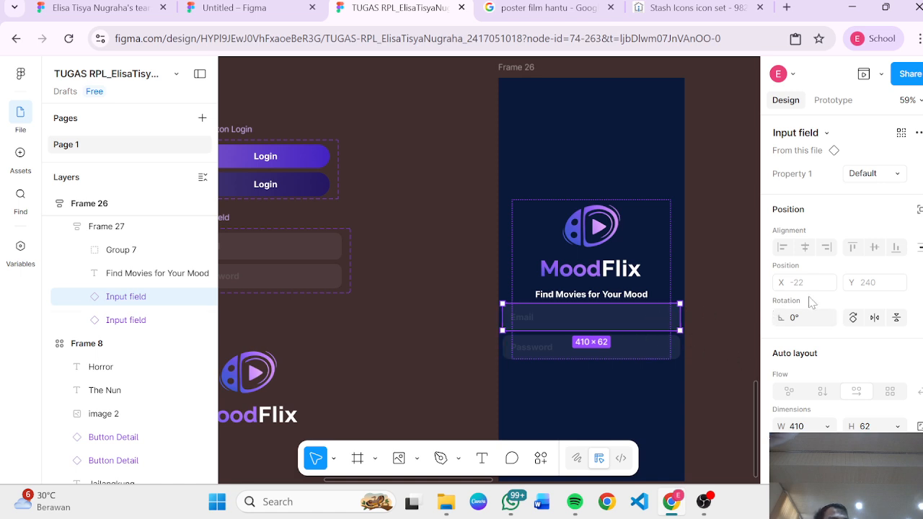
{"action": "scroll", "coordinate": [811, 302], "scroll_direction": "down", "scroll_amount": 1}
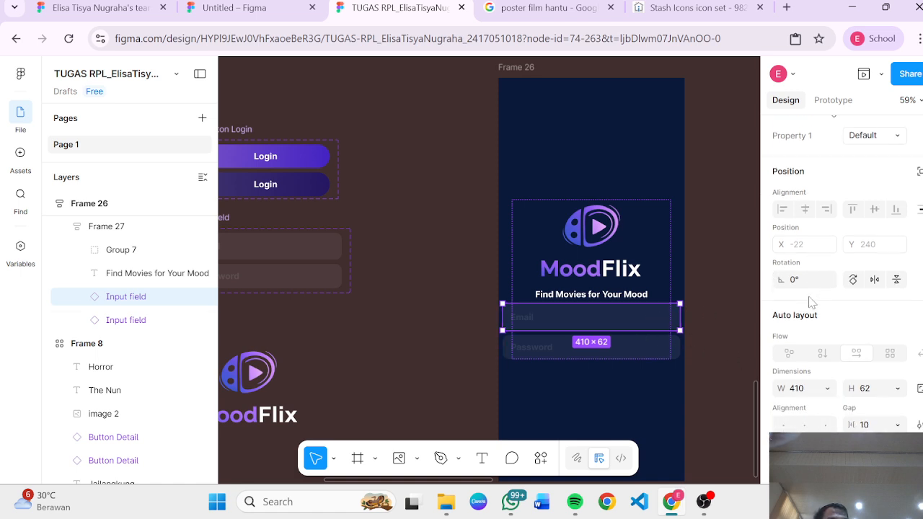
{"action": "left_click", "coordinate": [826, 378]}
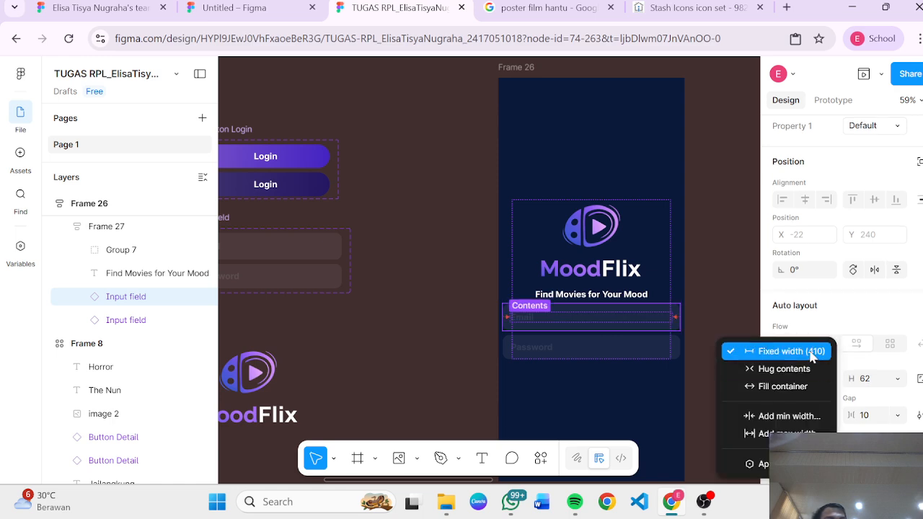
{"action": "left_click", "coordinate": [773, 388]}
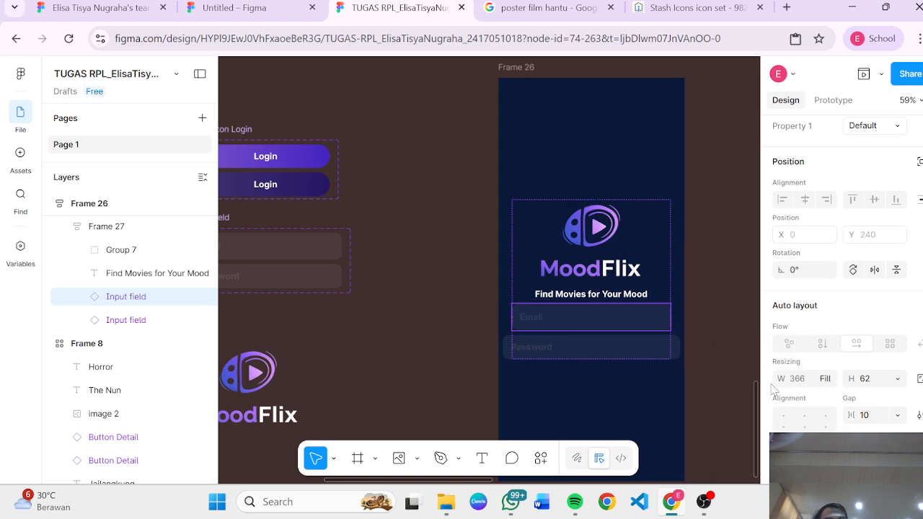
{"action": "left_click", "coordinate": [658, 352]}
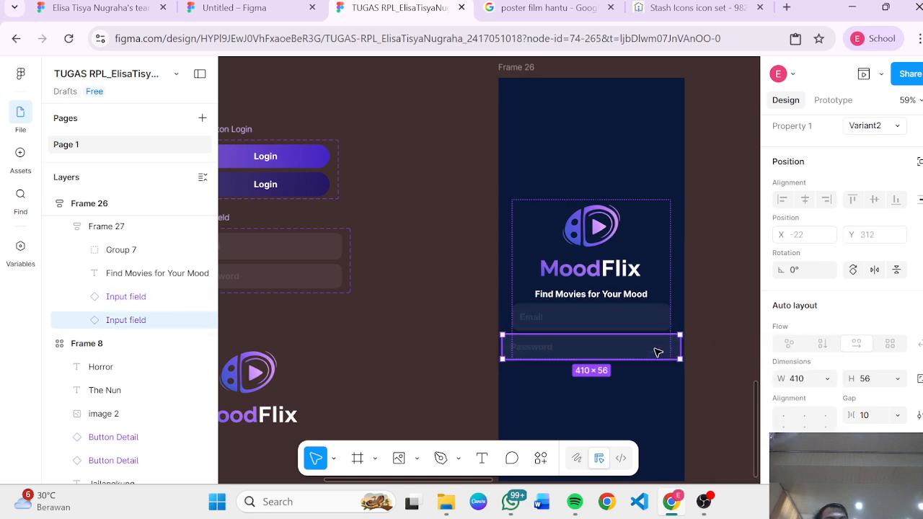
{"action": "left_click", "coordinate": [824, 382]}
{"action": "left_click", "coordinate": [765, 388]}
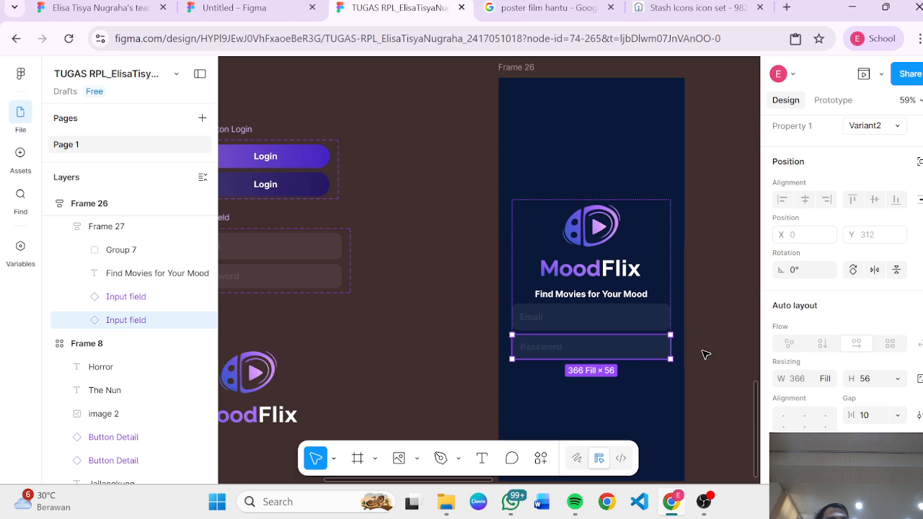
{"action": "left_click", "coordinate": [657, 258]}
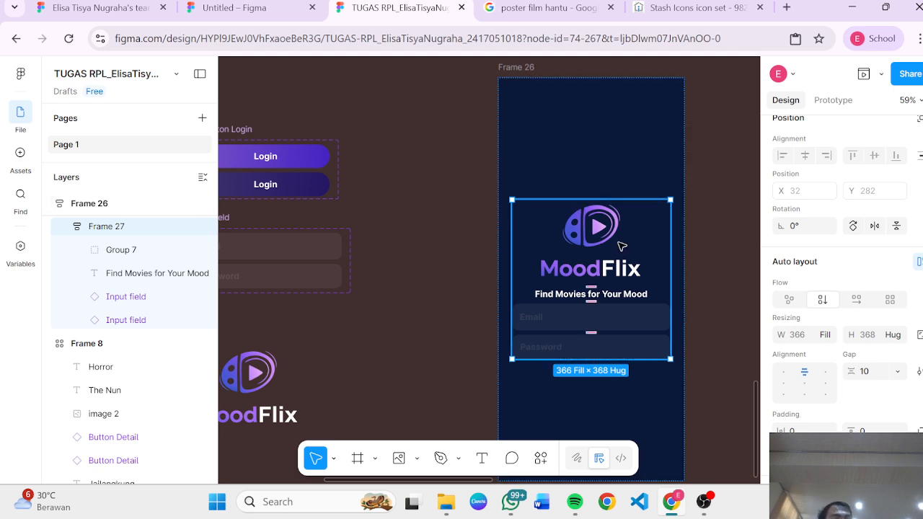
{"action": "scroll", "coordinate": [622, 247], "scroll_direction": "down", "scroll_amount": 3}
{"action": "scroll", "coordinate": [620, 249], "scroll_direction": "up", "scroll_amount": 3}
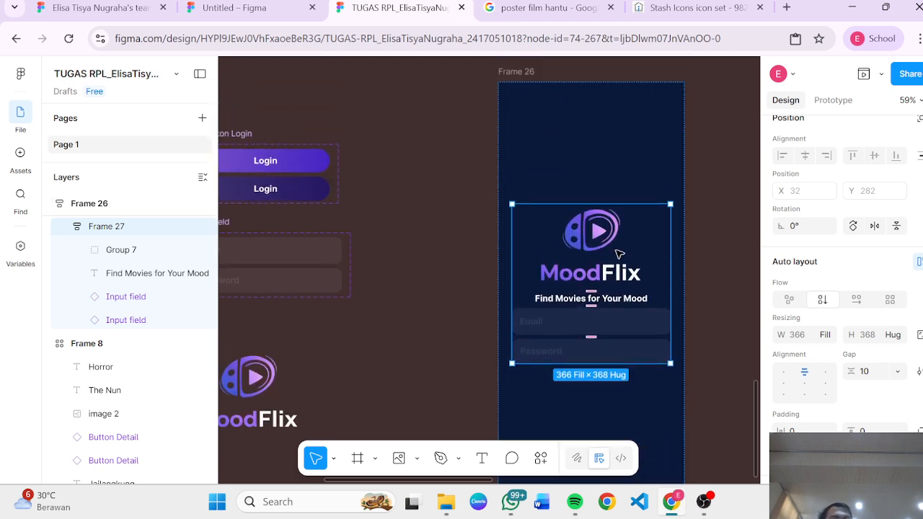
{"action": "left_click", "coordinate": [698, 353]}
{"action": "left_click", "coordinate": [659, 345]}
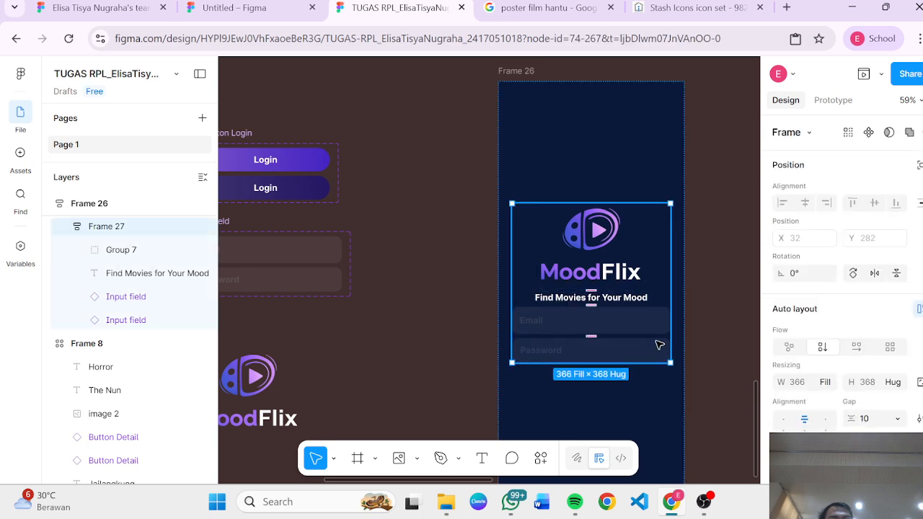
Step: Set Frame 26's horizontal padding to 38
{"action": "left_click", "coordinate": [648, 416]}
{"action": "scroll", "coordinate": [649, 416], "scroll_direction": "down", "scroll_amount": 2}
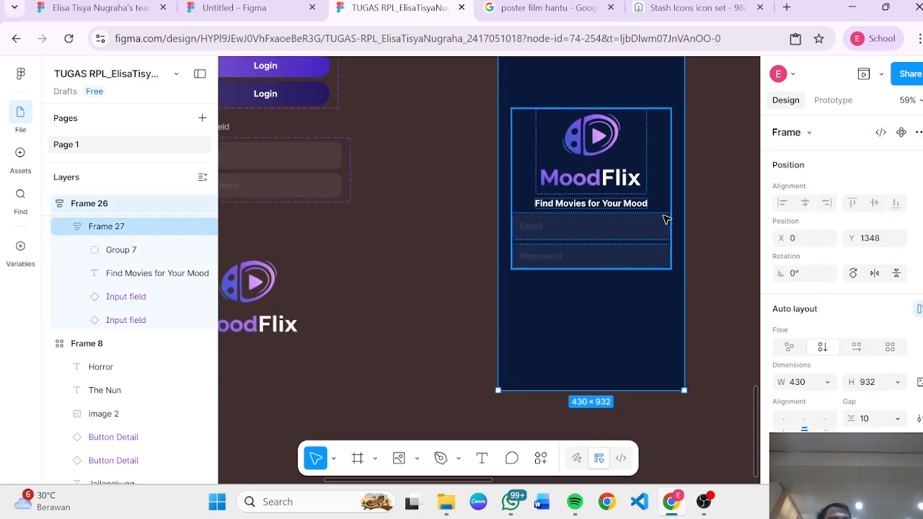
{"action": "scroll", "coordinate": [661, 238], "scroll_direction": "up", "scroll_amount": 3}
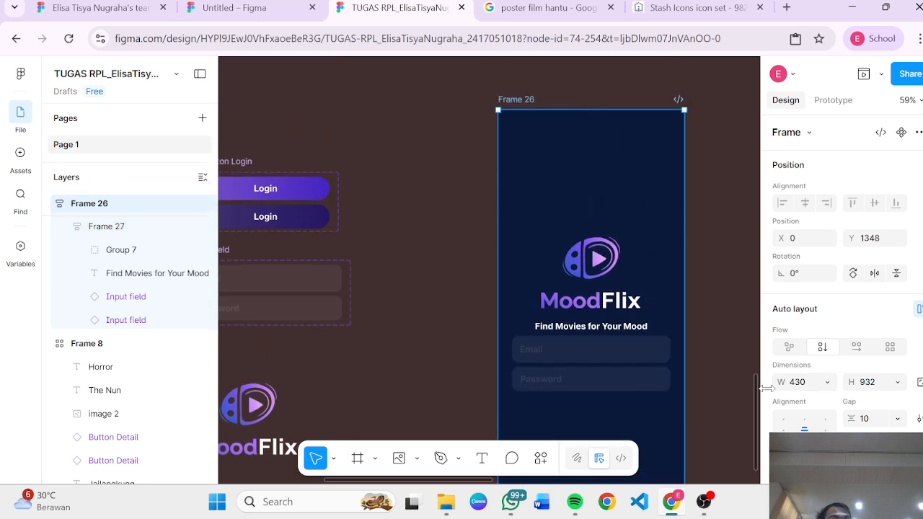
{"action": "scroll", "coordinate": [723, 379], "scroll_direction": "down", "scroll_amount": 2}
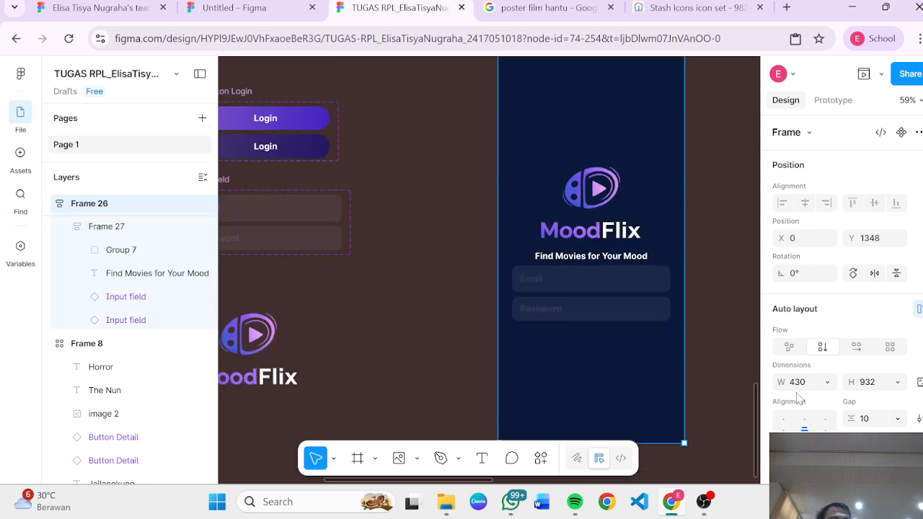
{"action": "scroll", "coordinate": [797, 397], "scroll_direction": "down", "scroll_amount": 3}
{"action": "left_click_drag", "start_coordinate": [780, 385], "coordinate": [797, 396]}
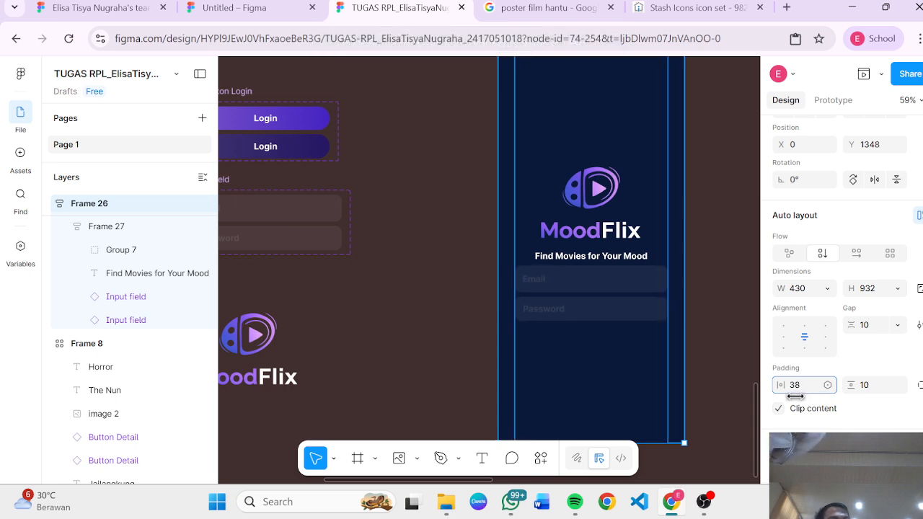
{"action": "left_click", "coordinate": [733, 341]}
{"action": "scroll", "coordinate": [732, 340], "scroll_direction": "right", "scroll_amount": 3}
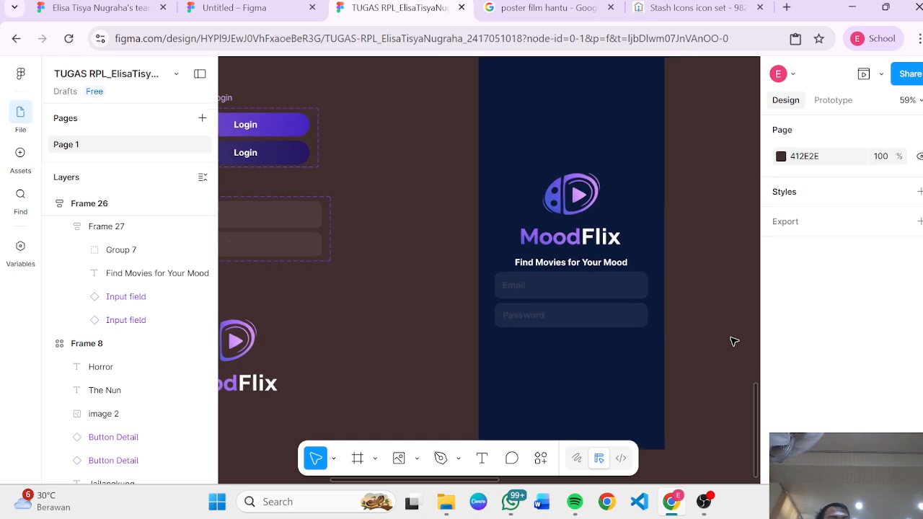
{"action": "left_click", "coordinate": [567, 382]}
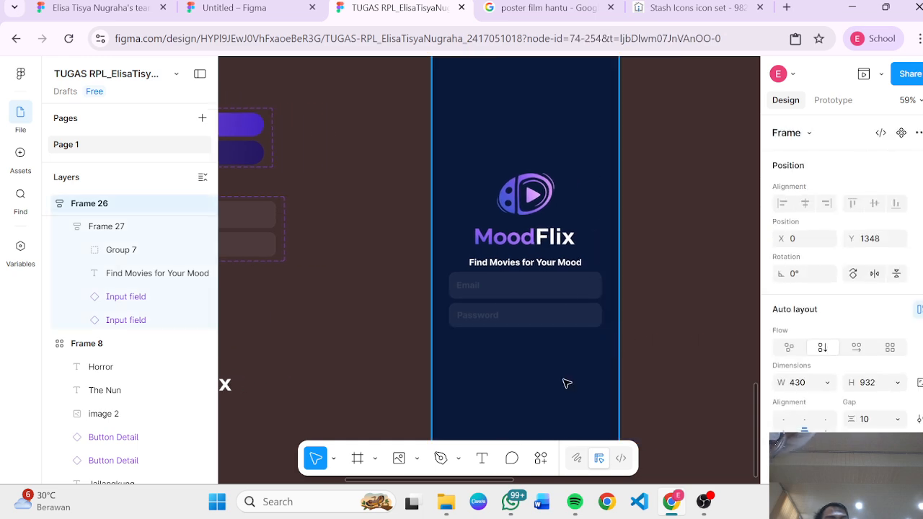
{"action": "key", "text": "Return"}
{"action": "mouse_move", "coordinate": [606, 258]}
{"action": "left_mouse_down"}
{"action": "mouse_move", "coordinate": [611, 245]}
{"action": "mouse_move", "coordinate": [577, 251]}
{"action": "mouse_move", "coordinate": [580, 258]}
{"action": "left_mouse_up"}
{"action": "key", "text": "ctrl+z"}
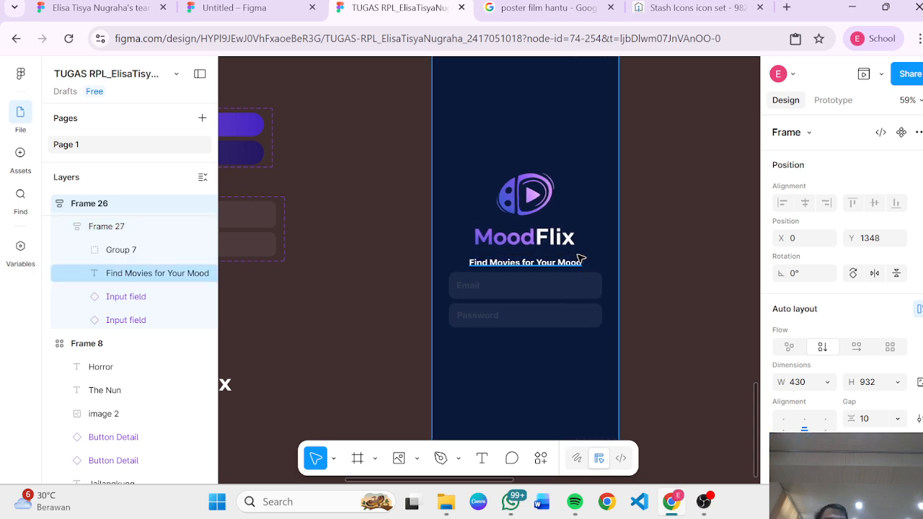
Step: Set Frame 26's horizontal padding to 30
{"action": "left_click", "coordinate": [571, 293]}
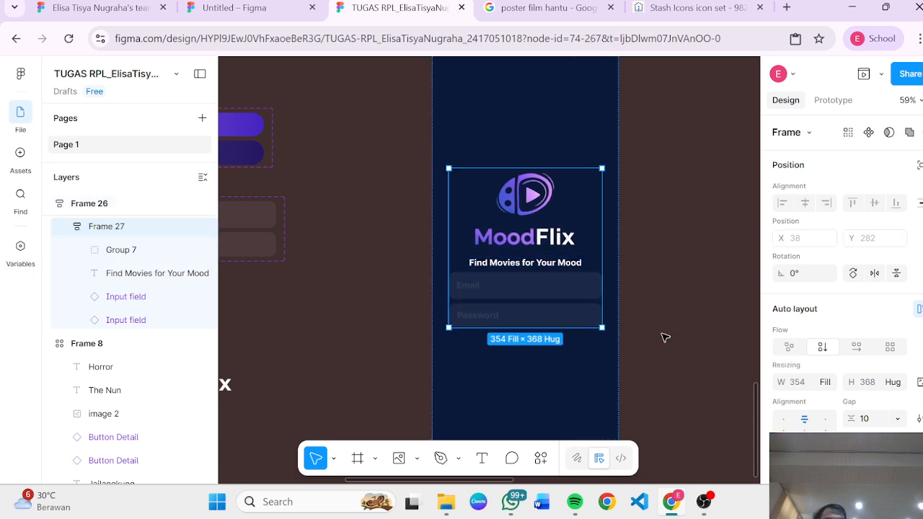
{"action": "left_click", "coordinate": [608, 363]}
{"action": "scroll", "coordinate": [821, 389], "scroll_direction": "down", "scroll_amount": 2}
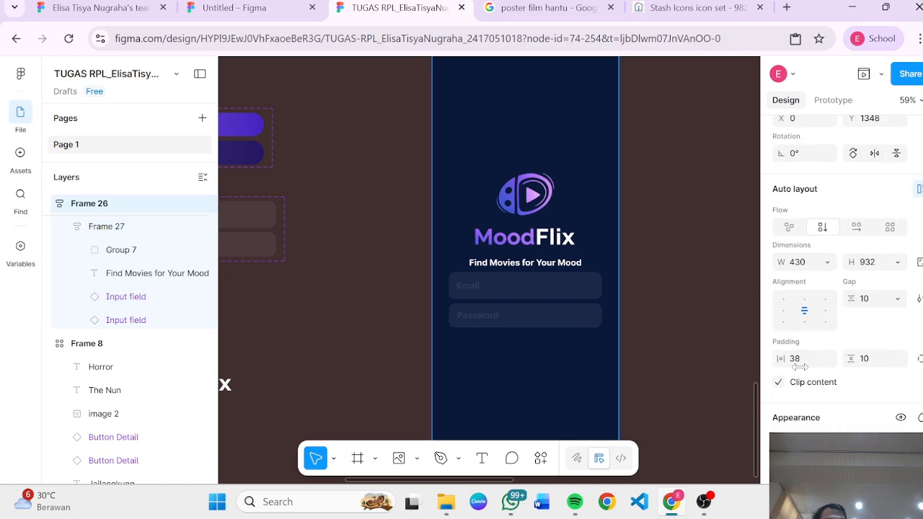
{"action": "left_click_drag", "start_coordinate": [778, 356], "coordinate": [766, 407]}
{"action": "left_click", "coordinate": [715, 283]}
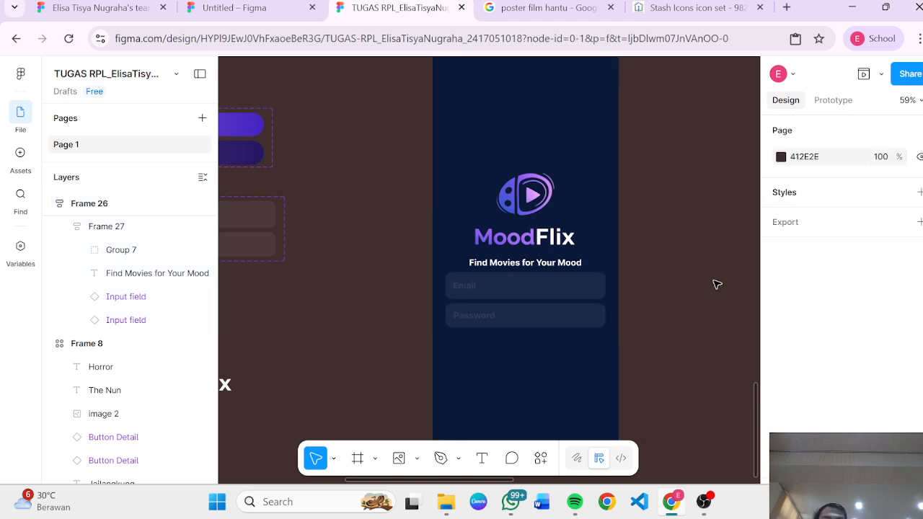
Step: Place a Button Login component instance into Frame 26 below the Email and Password fields
{"action": "left_click", "coordinate": [575, 318]}
{"action": "left_click", "coordinate": [629, 282]}
{"action": "scroll", "coordinate": [630, 283], "scroll_direction": "left", "scroll_amount": 2}
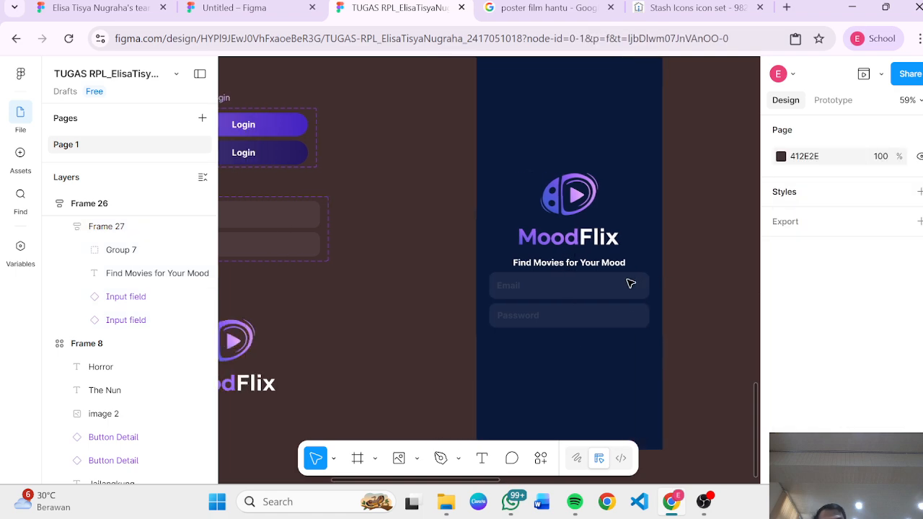
{"action": "left_click", "coordinate": [631, 283]}
{"action": "scroll", "coordinate": [364, 259], "scroll_direction": "up", "scroll_amount": 3}
{"action": "scroll", "coordinate": [364, 259], "scroll_direction": "left", "scroll_amount": 2}
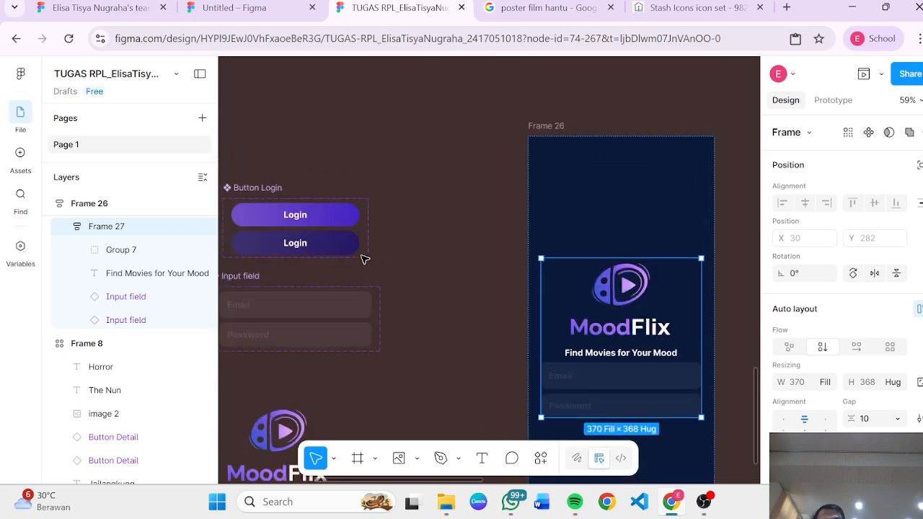
{"action": "scroll", "coordinate": [364, 260], "scroll_direction": "down", "scroll_amount": 5}
{"action": "scroll", "coordinate": [364, 259], "scroll_direction": "left", "scroll_amount": 1}
{"action": "scroll", "coordinate": [364, 259], "scroll_direction": "up", "scroll_amount": 2}
{"action": "left_click", "coordinate": [339, 99]}
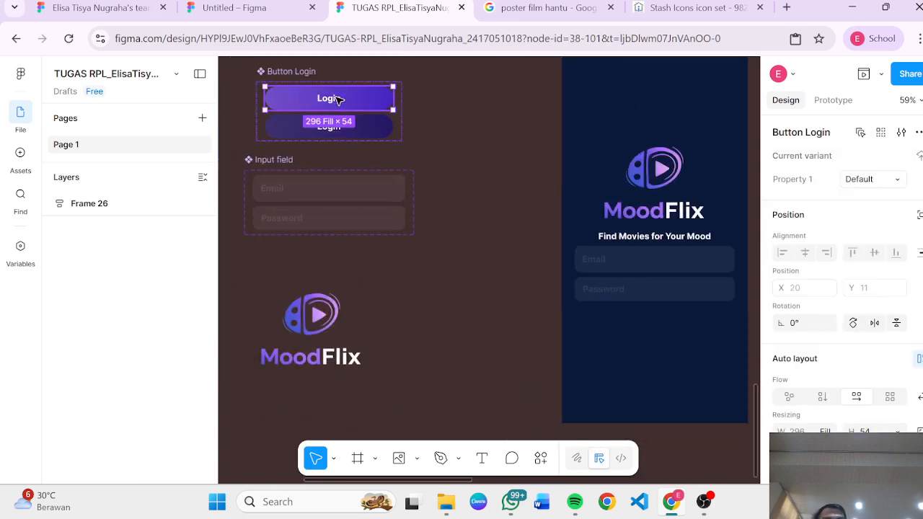
{"action": "left_click_drag", "start_coordinate": [338, 99], "coordinate": [647, 294]}
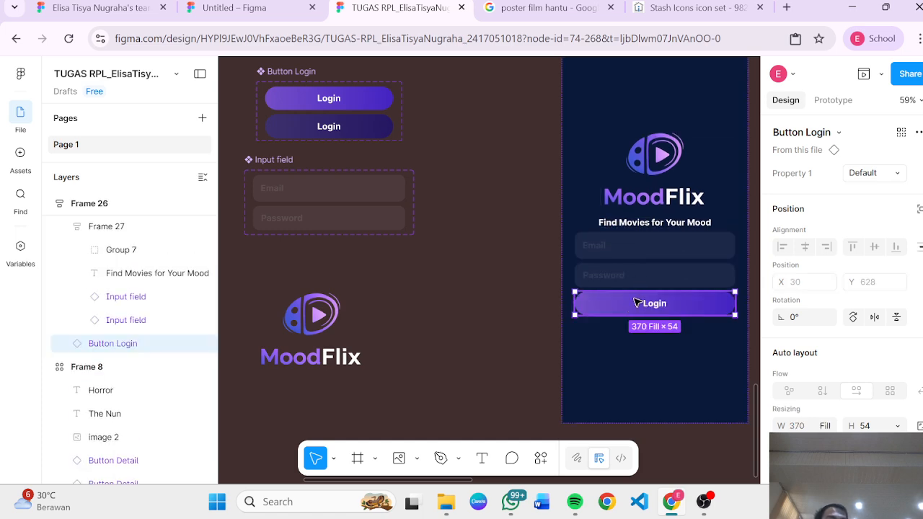
Step: Move the Login button into the inner auto-layout frame directly under the Password field
{"action": "scroll", "coordinate": [639, 296], "scroll_direction": "up", "scroll_amount": 3}
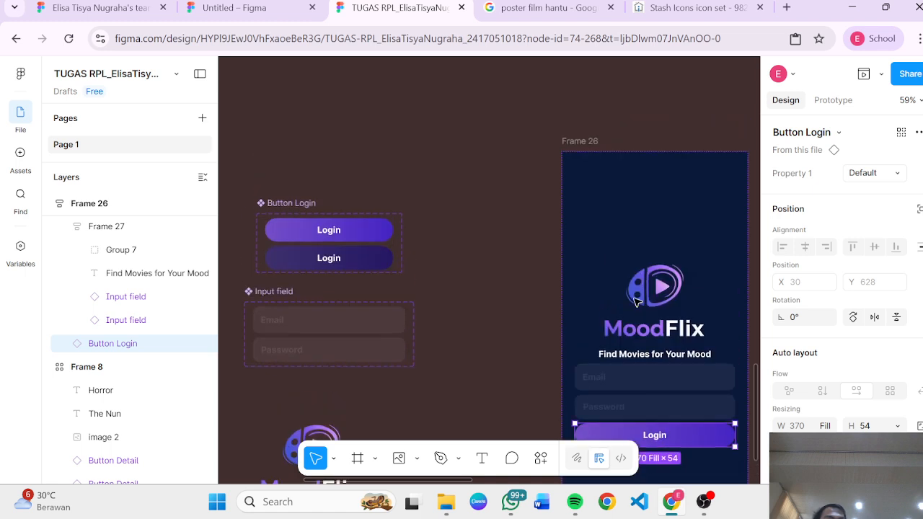
{"action": "left_click", "coordinate": [657, 361]}
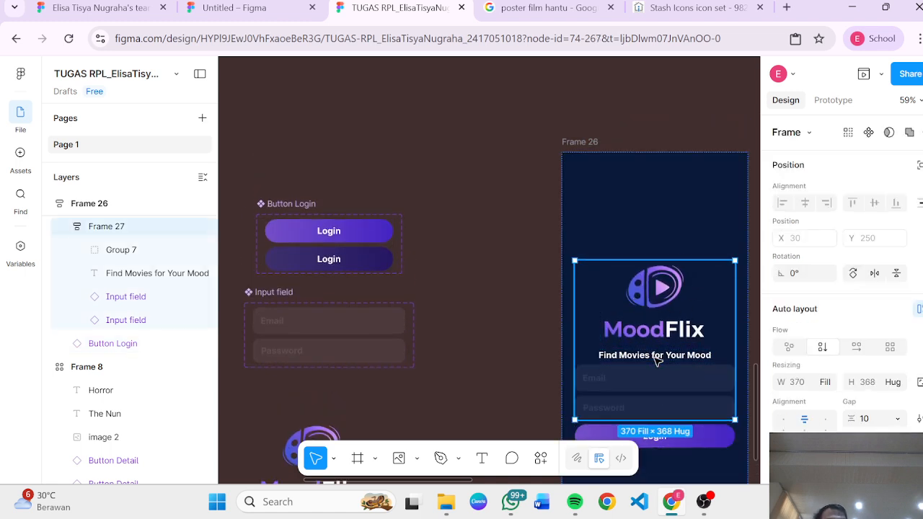
{"action": "scroll", "coordinate": [655, 357], "scroll_direction": "down", "scroll_amount": 4}
{"action": "left_click", "coordinate": [608, 328]}
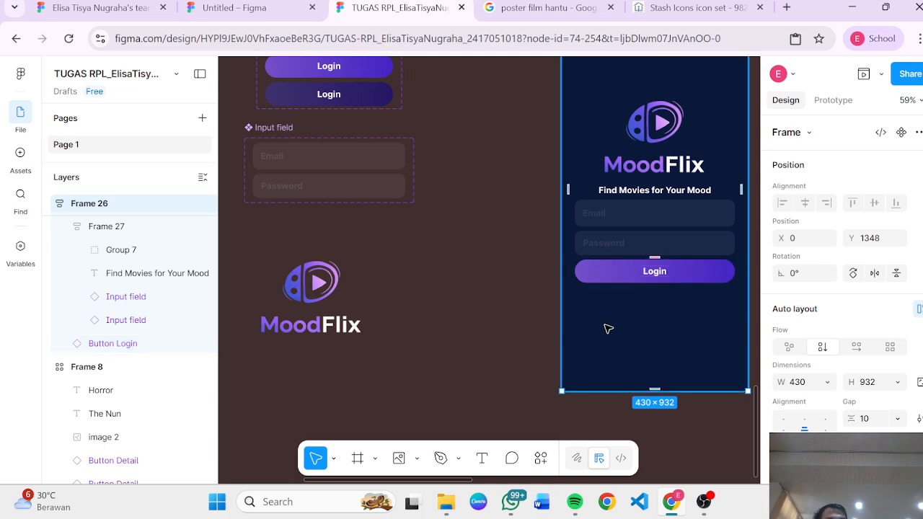
{"action": "left_click", "coordinate": [593, 220]}
{"action": "left_click", "coordinate": [601, 267]}
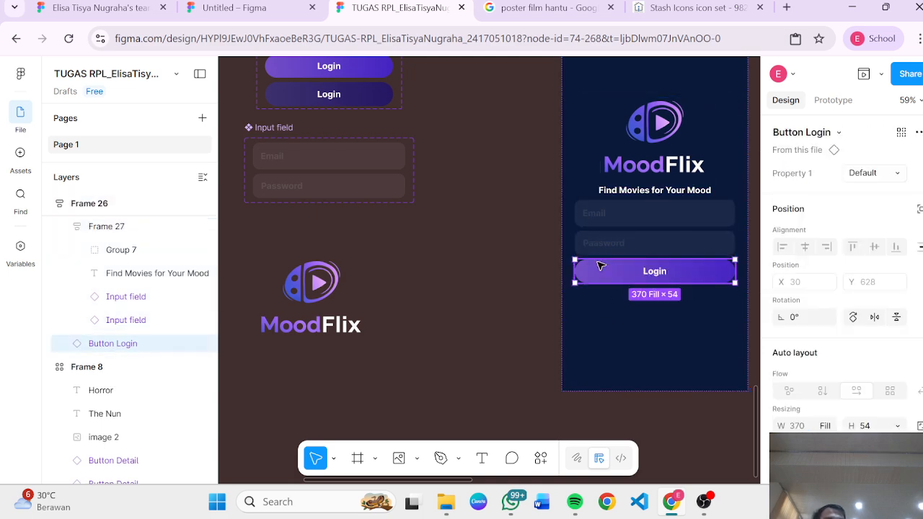
{"action": "key", "text": "Delete"}
{"action": "left_click", "coordinate": [614, 254]}
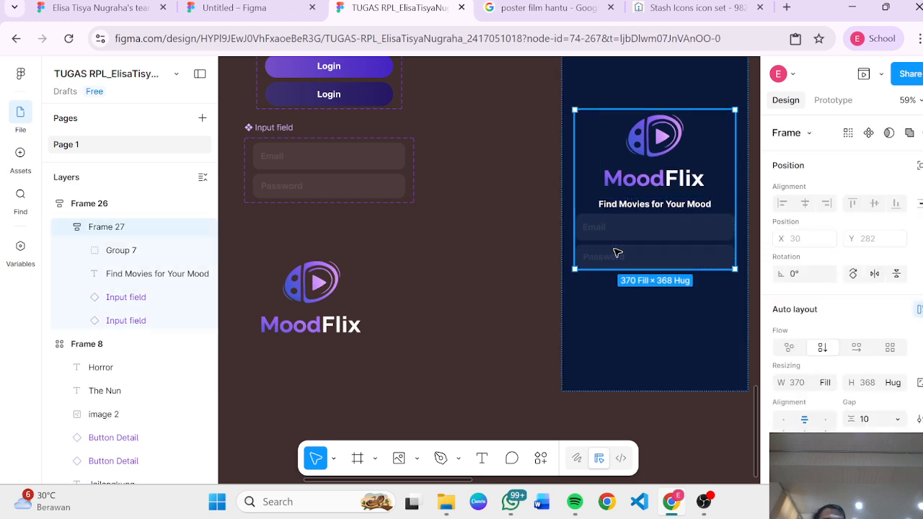
{"action": "key", "text": "ctrl+z"}
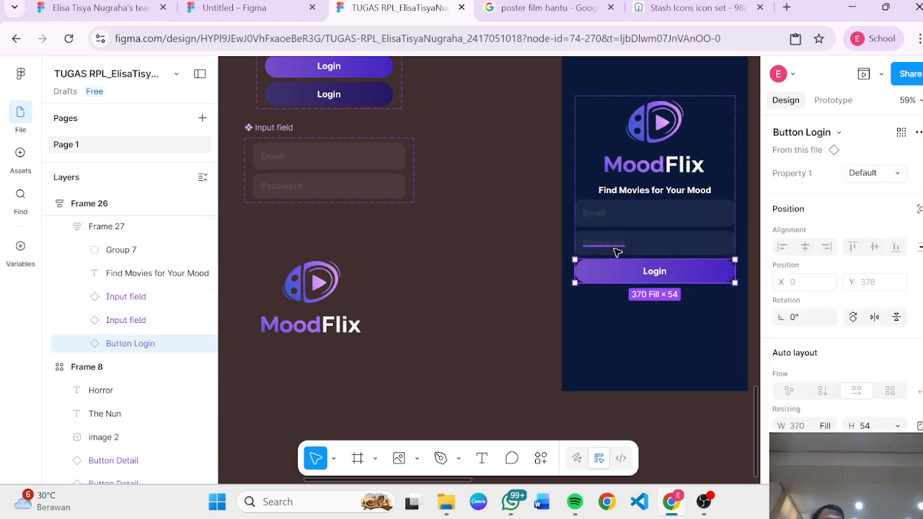
Step: Duplicate the Password input field inside the inner frame and try to reposition the copy
{"action": "left_click", "coordinate": [612, 324]}
{"action": "left_click", "coordinate": [622, 252]}
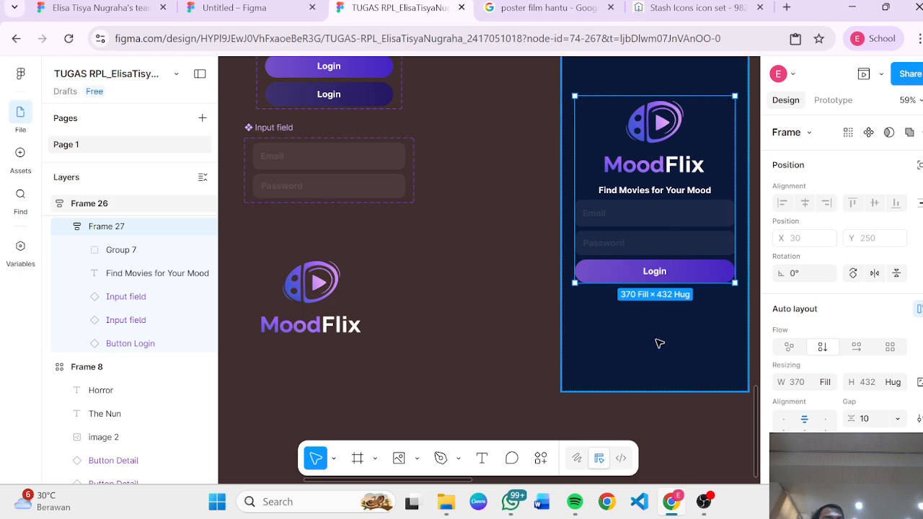
{"action": "left_click", "coordinate": [528, 283]}
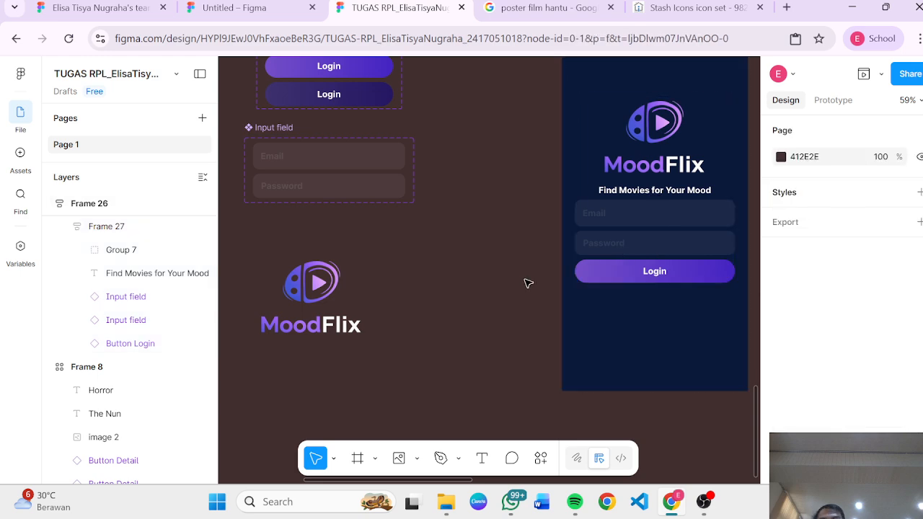
{"action": "left_click", "coordinate": [618, 225]}
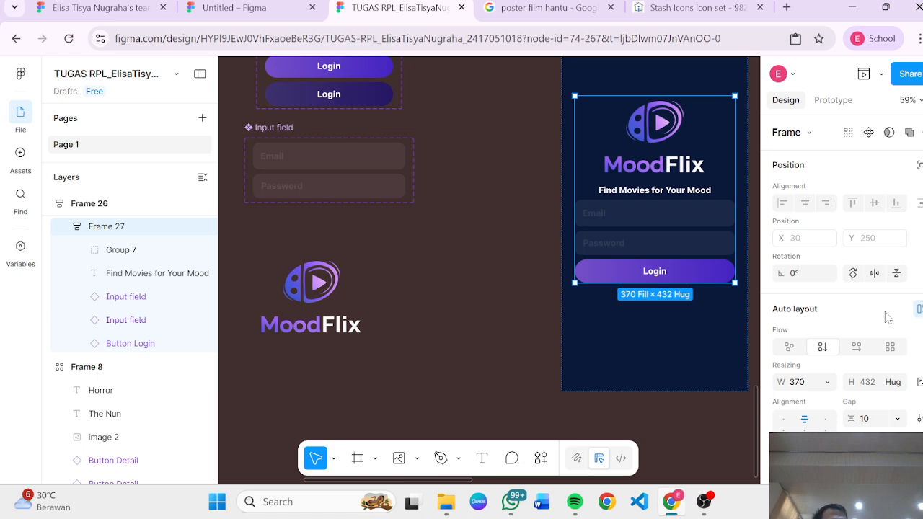
{"action": "left_click", "coordinate": [697, 270]}
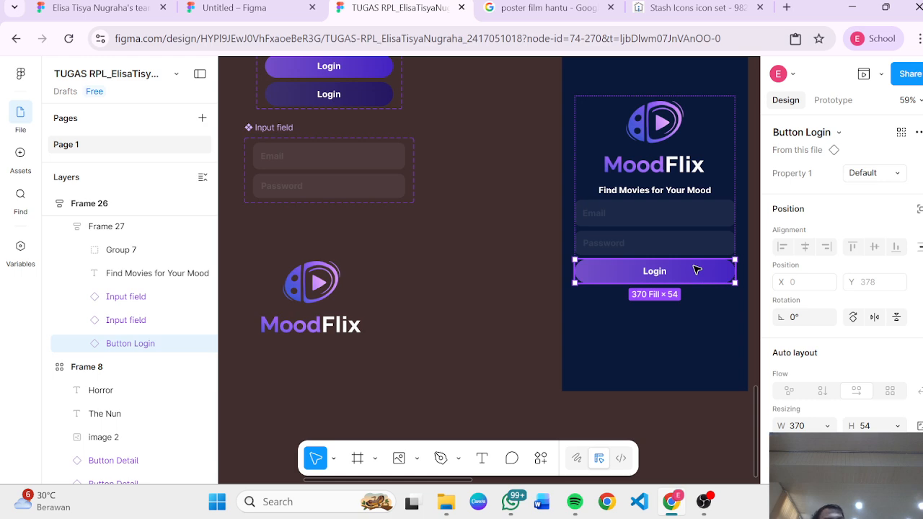
{"action": "left_click", "coordinate": [494, 360]}
{"action": "left_click", "coordinate": [575, 213]}
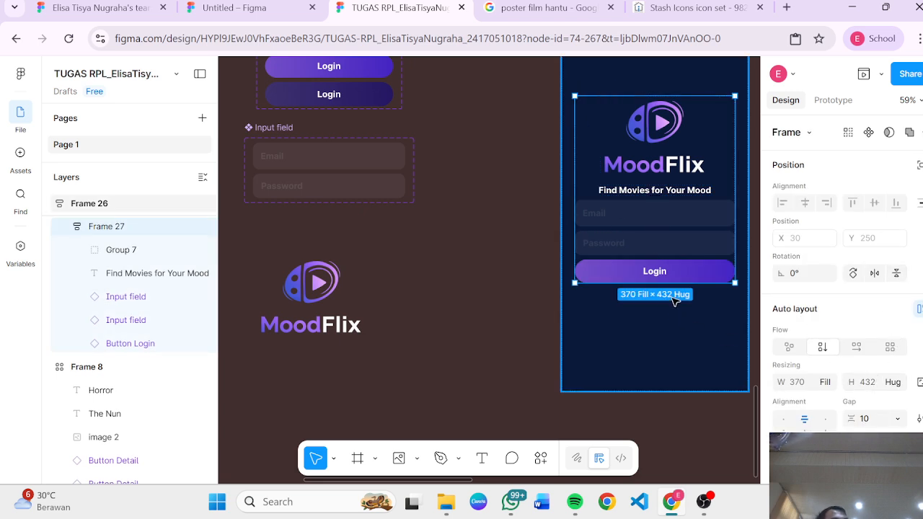
{"action": "double_click", "coordinate": [680, 246]}
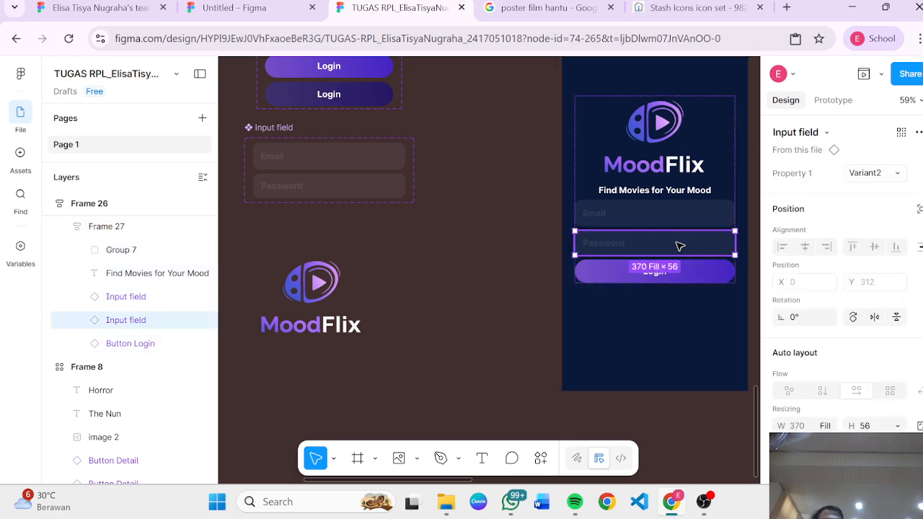
{"action": "key", "text": "ctrl+d"}
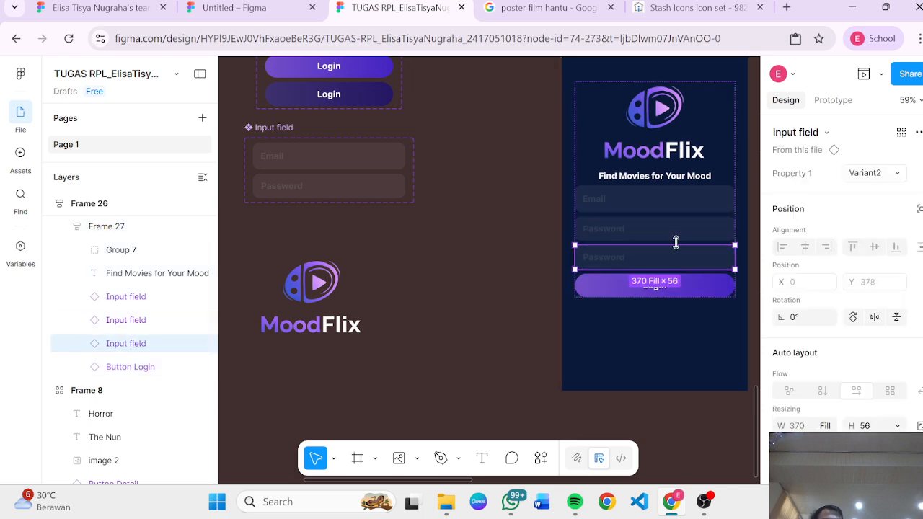
{"action": "left_click", "coordinate": [598, 136]}
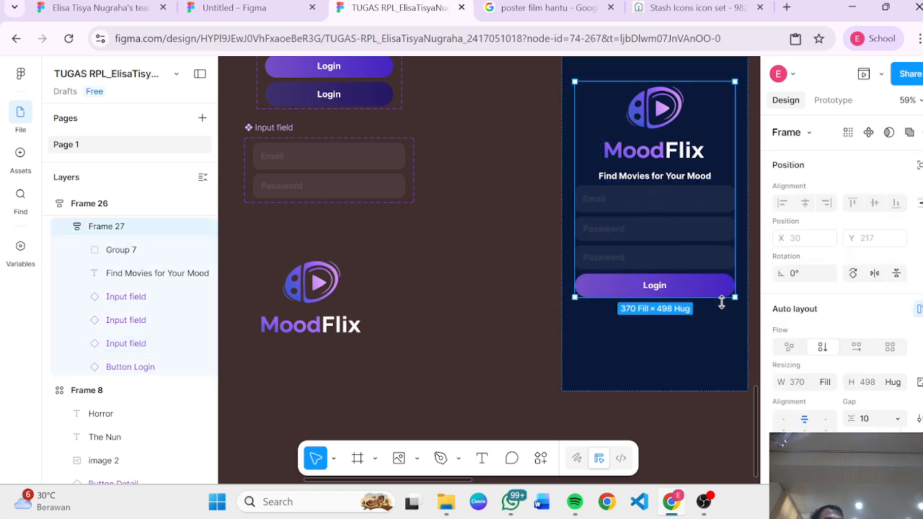
{"action": "left_click_drag", "start_coordinate": [718, 289], "coordinate": [714, 268]}
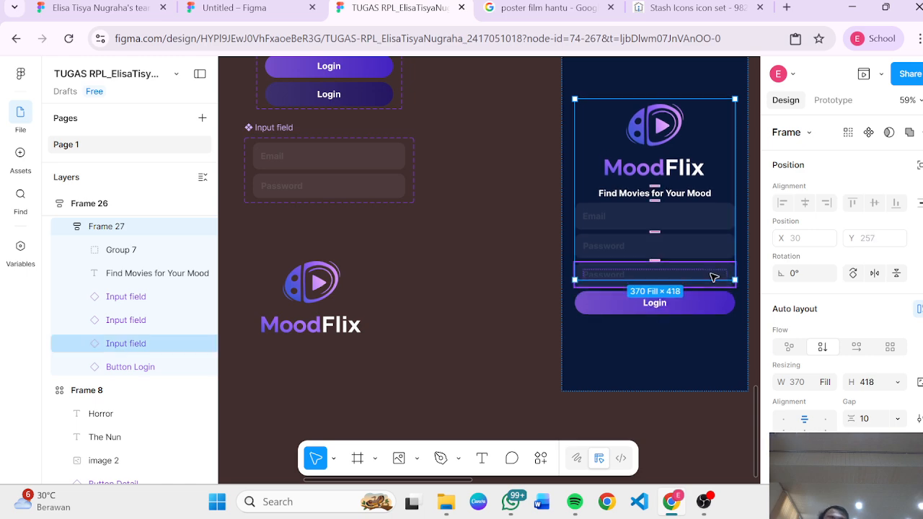
{"action": "key", "text": "ctrl+z"}
{"action": "left_click", "coordinate": [690, 365]}
{"action": "key", "text": "ctrl+z"}
{"action": "key", "text": "ctrl+z"}
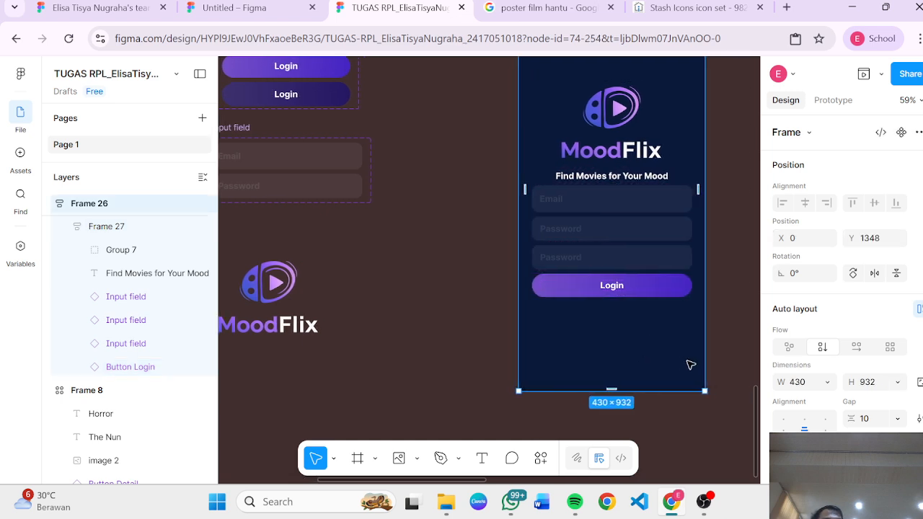
{"action": "key", "text": "ctrl+z"}
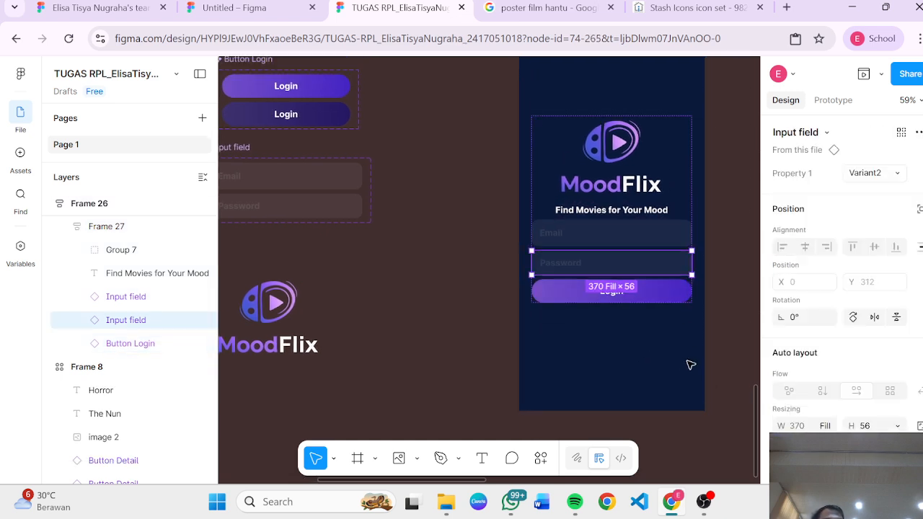
Step: Add a text line reading "Create an Account" between the Password field and the Login button in the inner frame
{"action": "scroll", "coordinate": [443, 313], "scroll_direction": "down", "scroll_amount": 10}
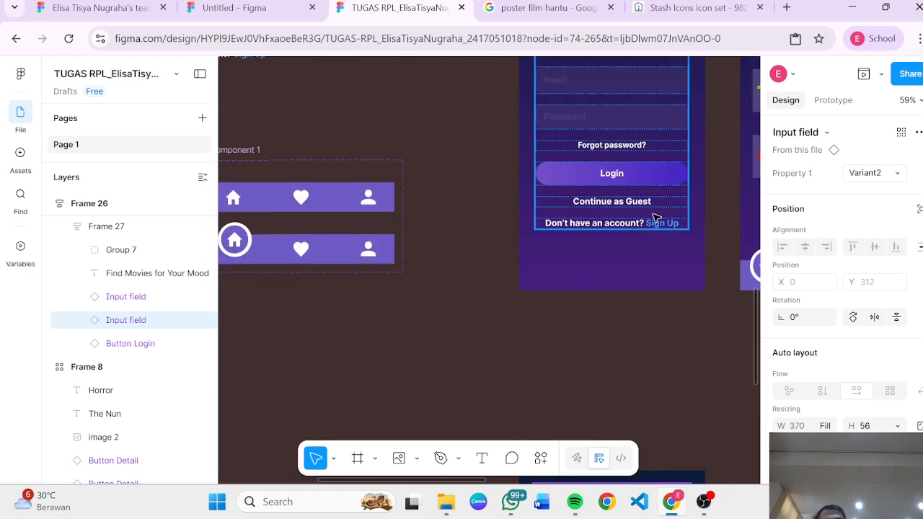
{"action": "scroll", "coordinate": [615, 220], "scroll_direction": "down", "scroll_amount": 10}
{"action": "scroll", "coordinate": [615, 220], "scroll_direction": "right", "scroll_amount": 3}
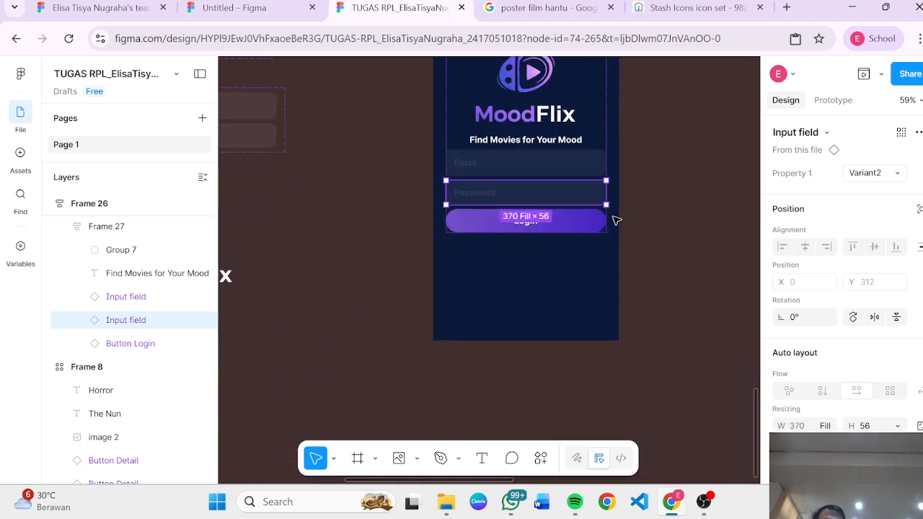
{"action": "left_click", "coordinate": [615, 220]}
{"action": "left_click", "coordinate": [591, 199]}
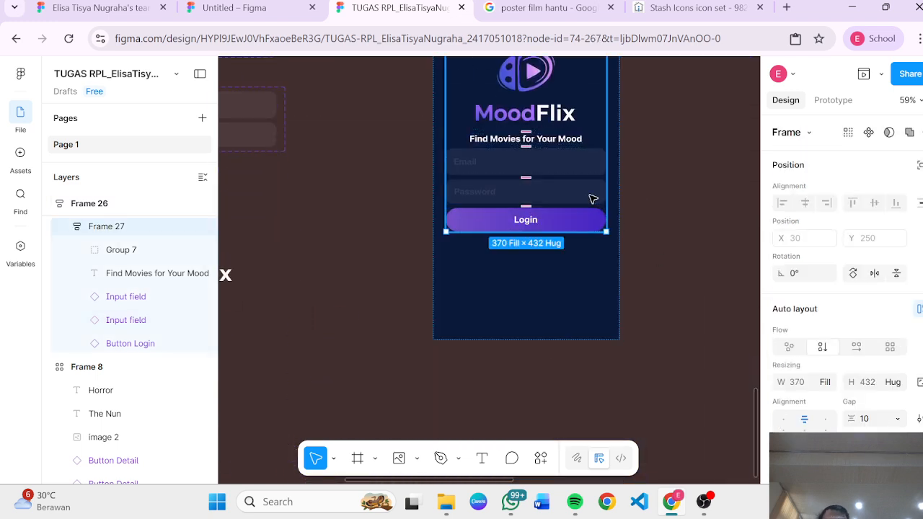
{"action": "key", "text": "t"}
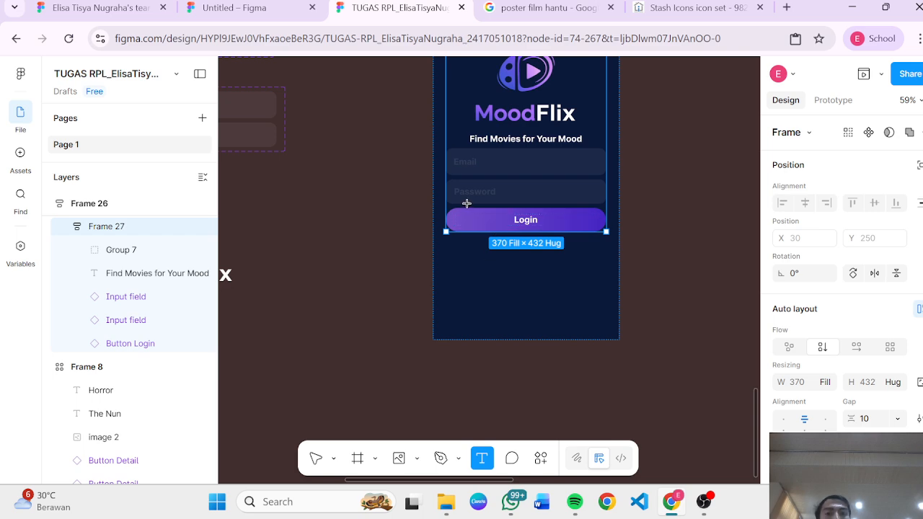
{"action": "left_click_drag", "start_coordinate": [466, 201], "coordinate": [581, 211]}
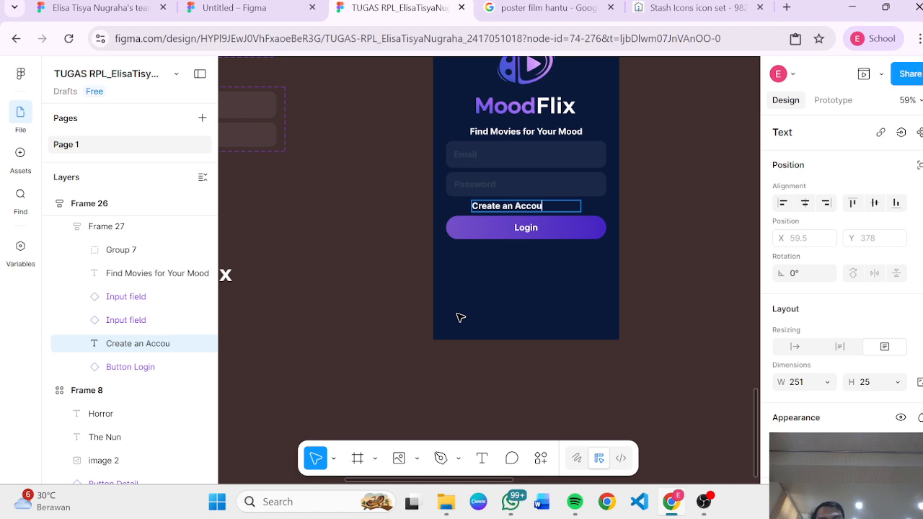
Step: Center-align the Create an Account text and finish editing it
{"action": "scroll", "coordinate": [818, 347], "scroll_direction": "down", "scroll_amount": 5}
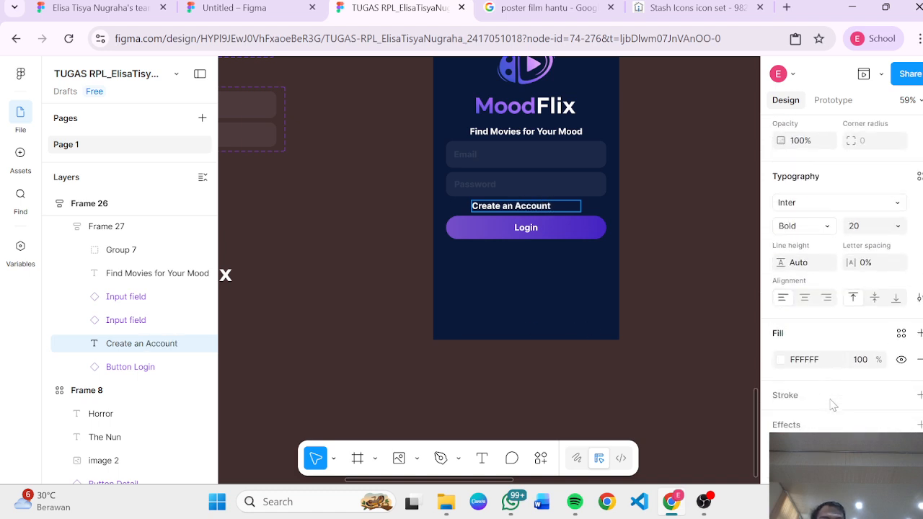
{"action": "left_click", "coordinate": [805, 292]}
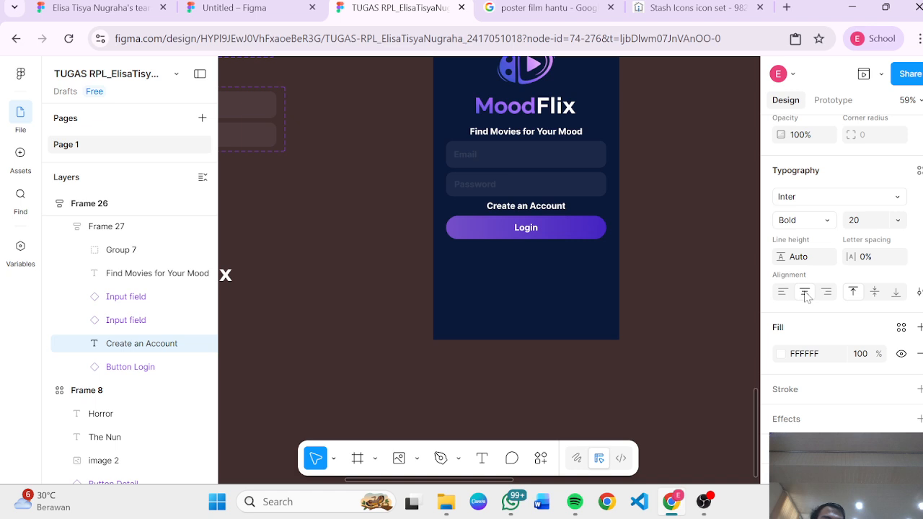
{"action": "scroll", "coordinate": [796, 293], "scroll_direction": "up", "scroll_amount": 1}
{"action": "key", "text": "Escape"}
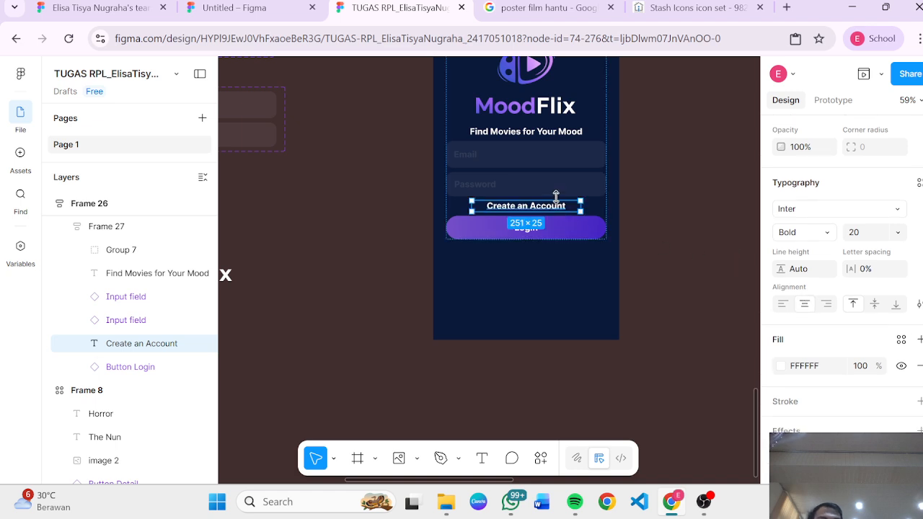
Step: Move the Create an Account text below the Login button in the inner auto-layout frame
{"action": "left_click_drag", "start_coordinate": [543, 207], "coordinate": [552, 232]}
{"action": "left_click", "coordinate": [656, 258]}
{"action": "scroll", "coordinate": [664, 266], "scroll_direction": "down", "scroll_amount": 5}
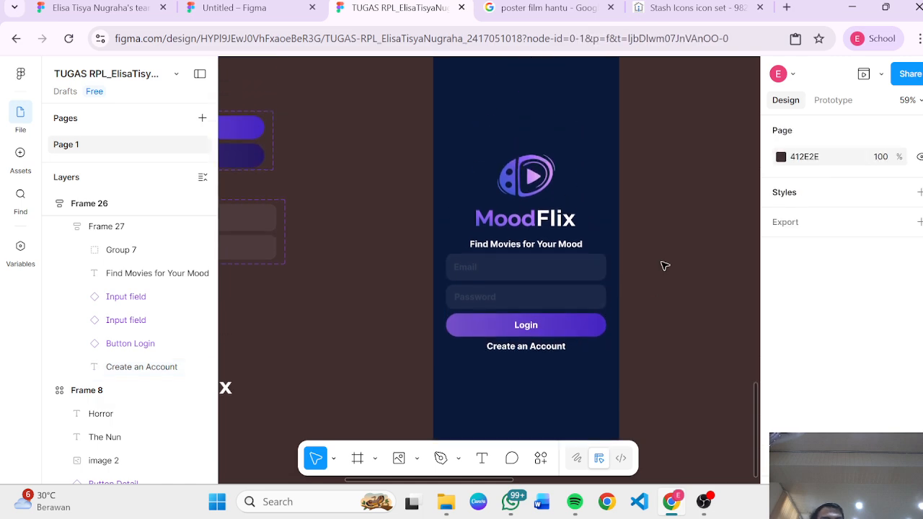
{"action": "scroll", "coordinate": [665, 265], "scroll_direction": "down", "scroll_amount": 8}
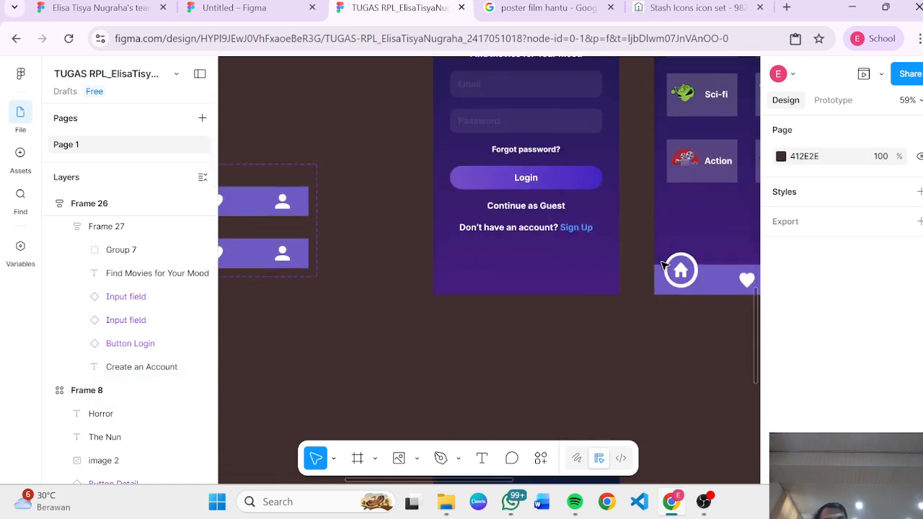
{"action": "scroll", "coordinate": [664, 265], "scroll_direction": "down", "scroll_amount": 3}
{"action": "scroll", "coordinate": [664, 265], "scroll_direction": "up", "scroll_amount": 3}
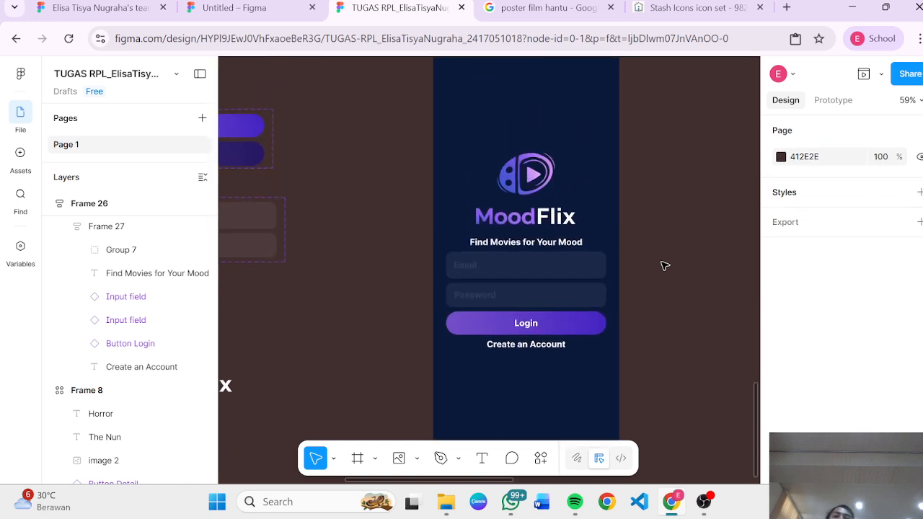
{"action": "scroll", "coordinate": [664, 265], "scroll_direction": "down", "scroll_amount": 3}
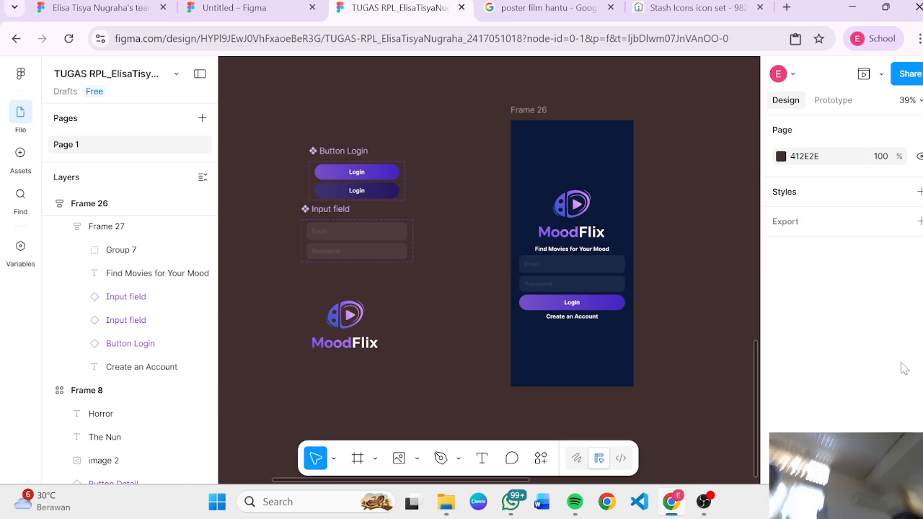
{"action": "mouse_move", "coordinate": [704, 502]}
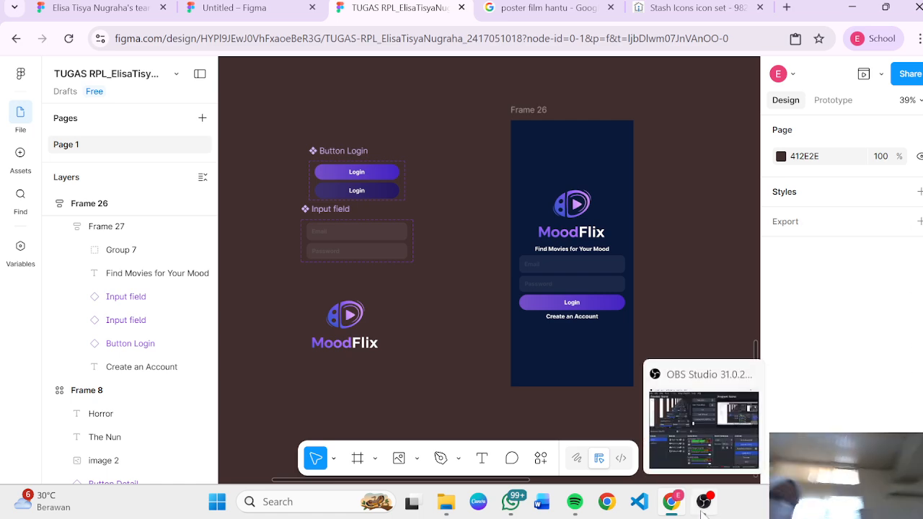
{"action": "left_click", "coordinate": [711, 462]}
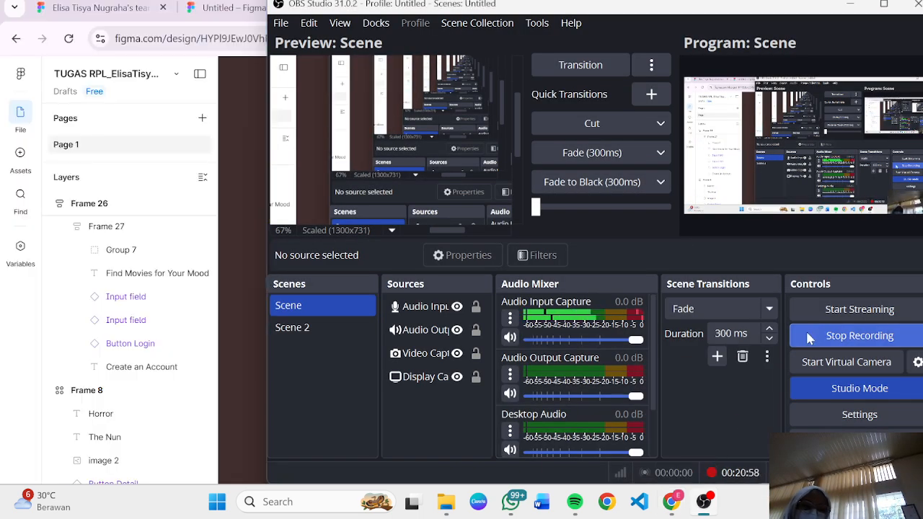